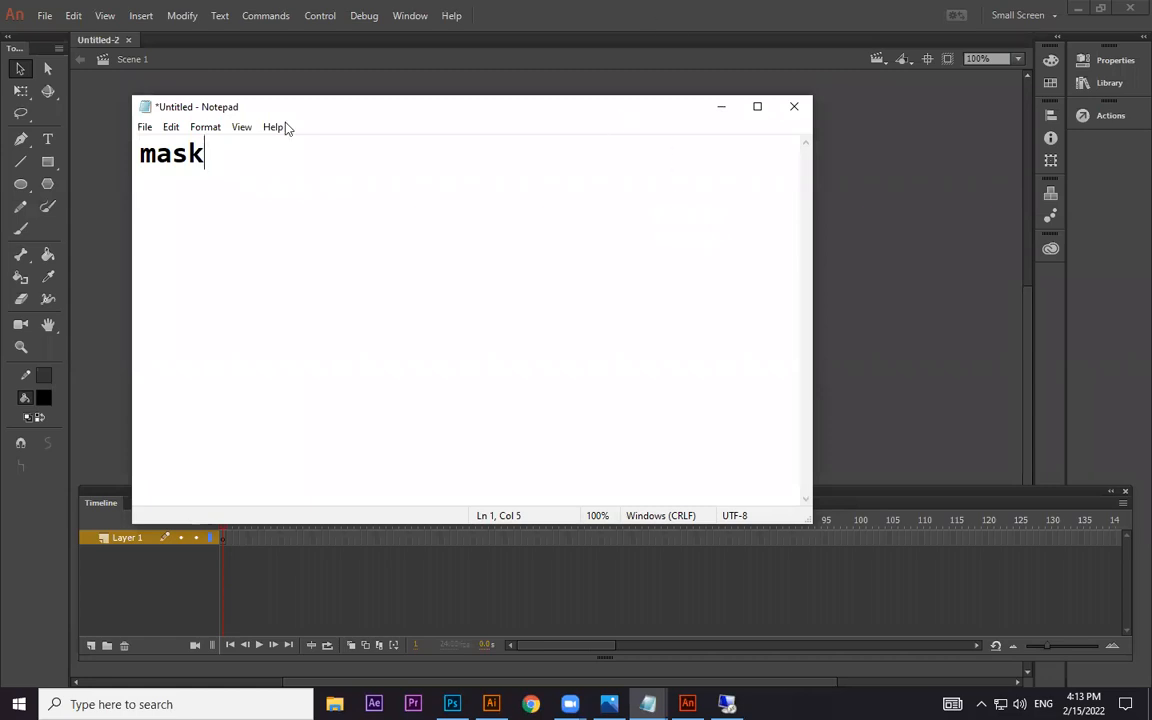
# Step: Close the untitled Notepad note without saving it
pyautogui.moveTo(221, 159); pyautogui.dragTo(132, 158)
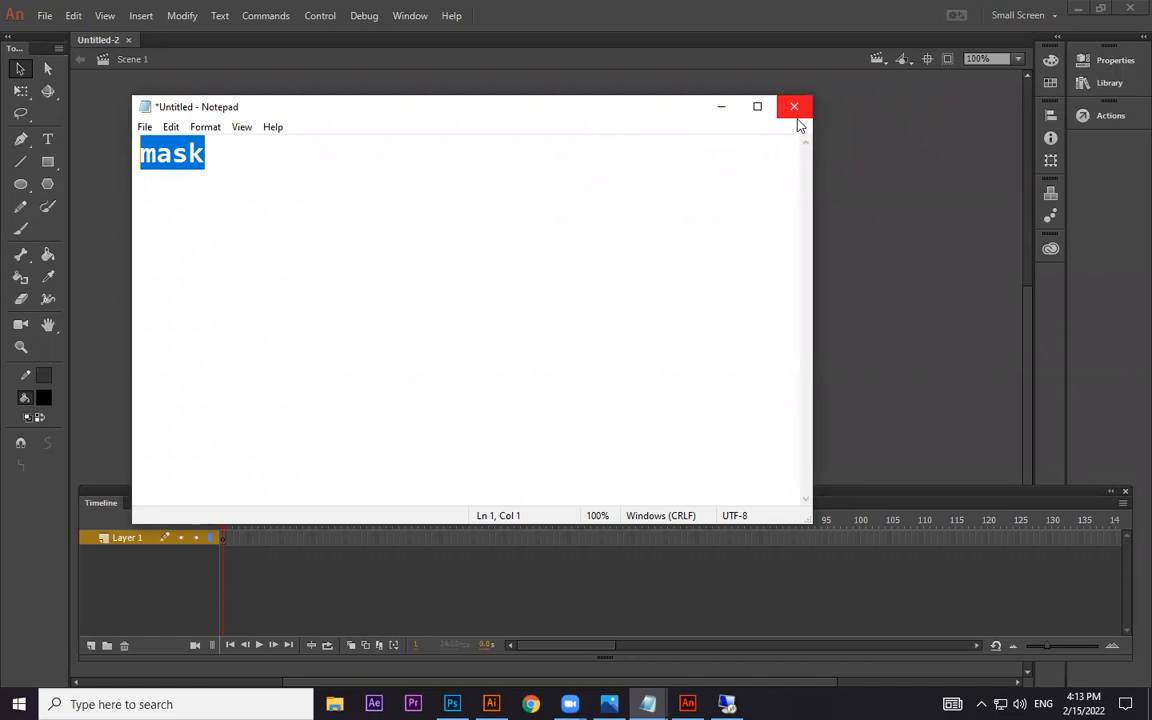
pyautogui.click(797, 118)
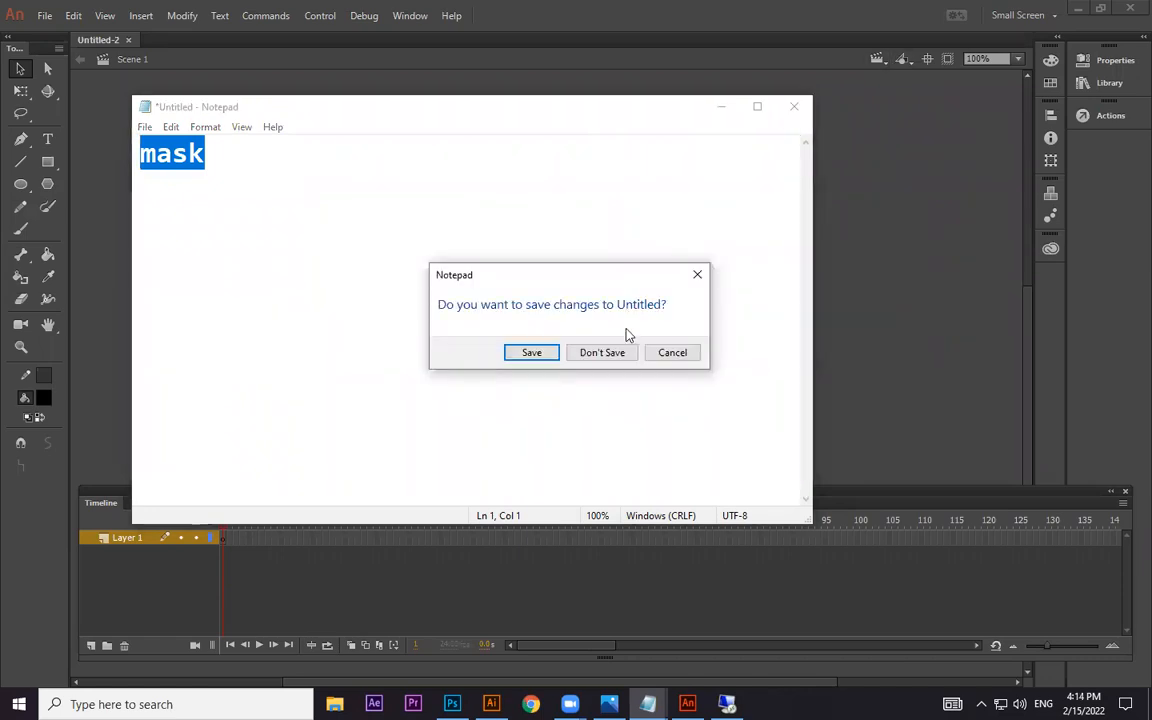
pyautogui.click(627, 357)
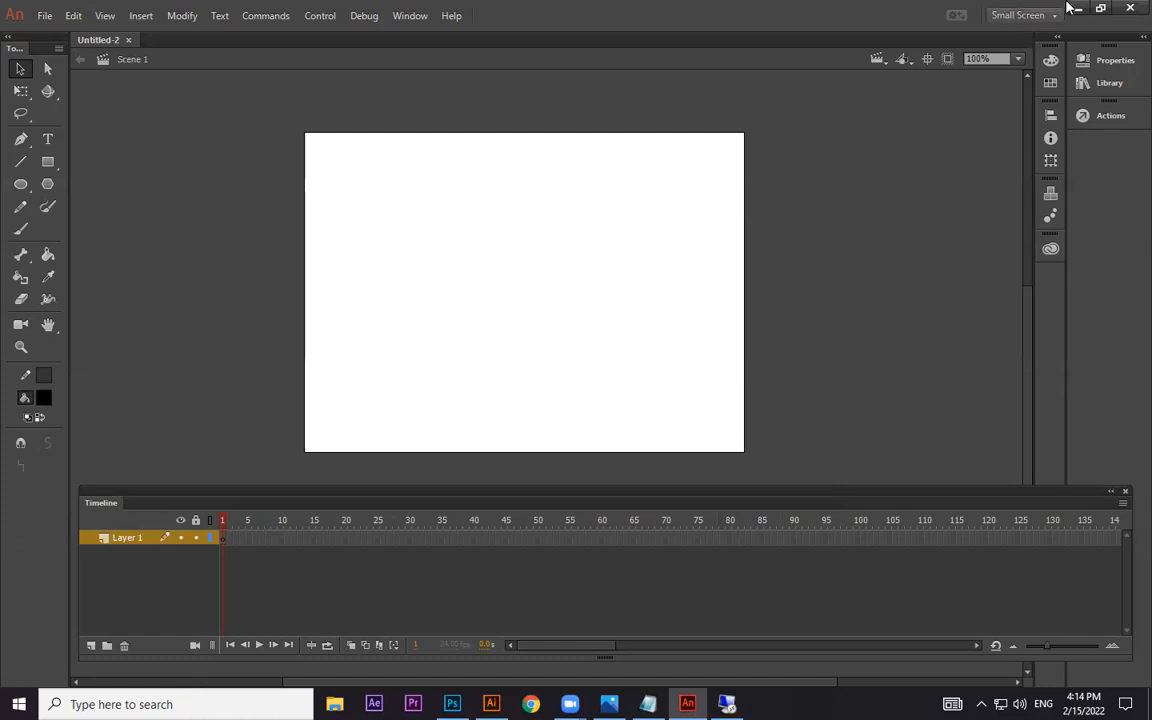
# Step: Bring the sunset forest road image from the desktop onto the stage and rename its layer PICTURE
pyautogui.click(1078, 12)
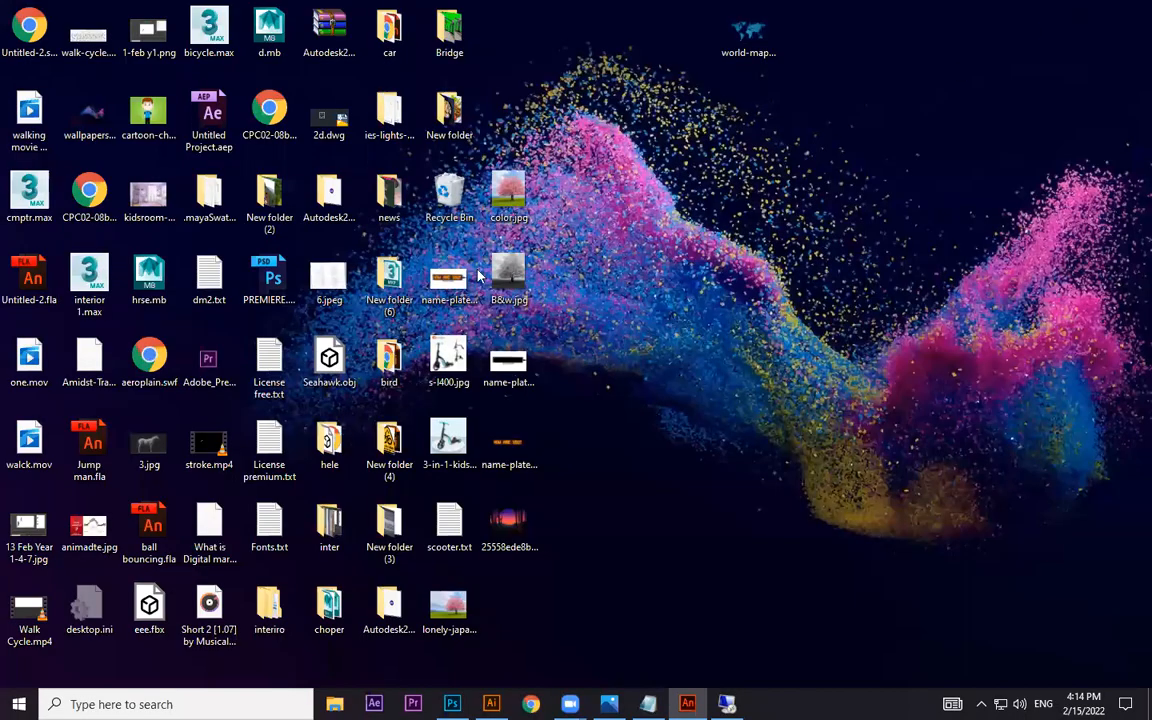
pyautogui.moveTo(510, 552); pyautogui.dragTo(512, 301)
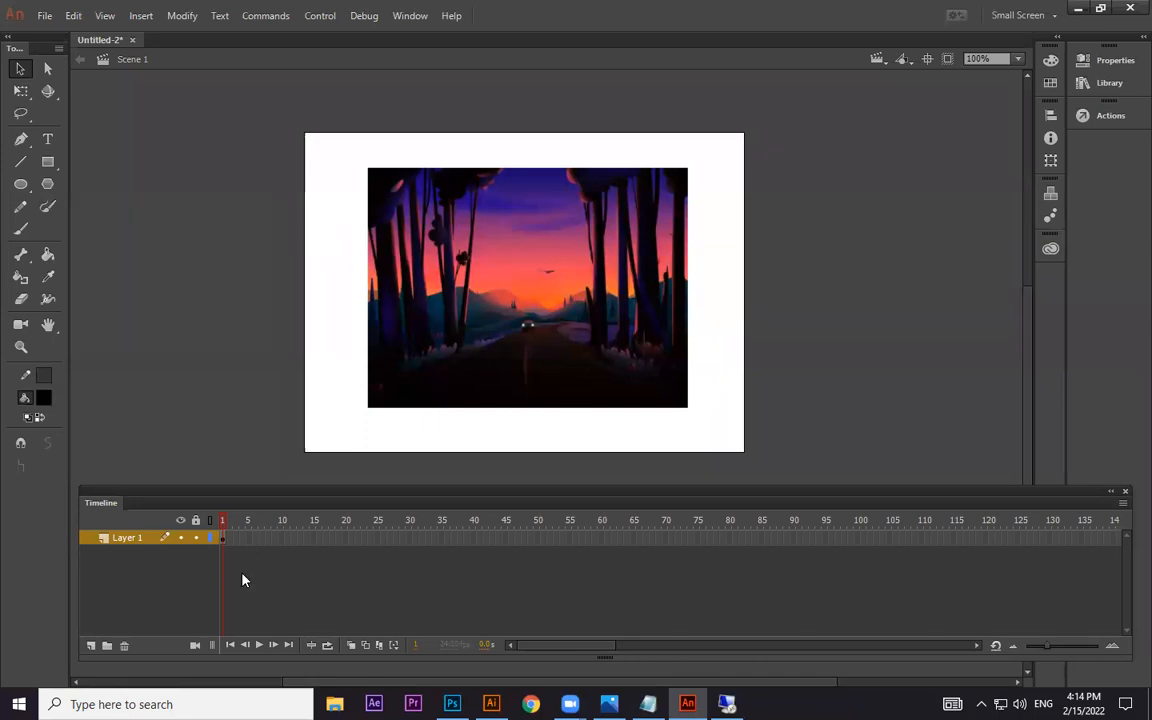
pyautogui.doubleClick(145, 540)
pyautogui.write('P')
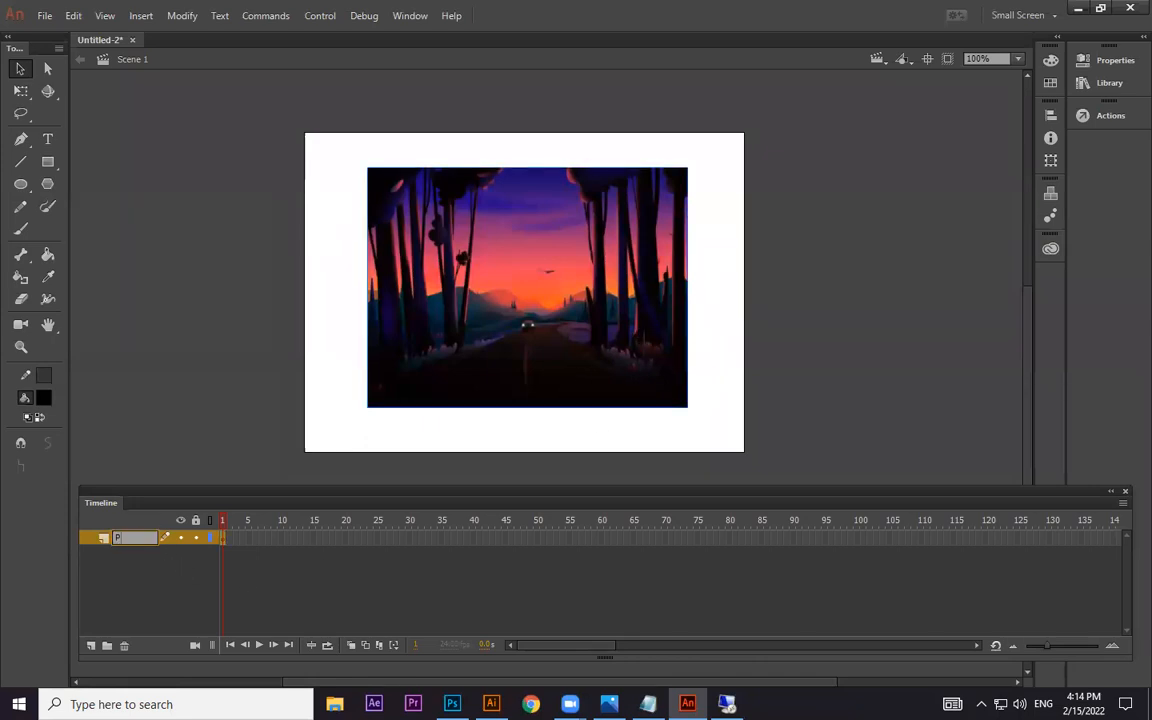
pyautogui.write('ICTURE')
pyautogui.press('Return')
# Step: Add a new layer above PICTURE and name it MASK
pyautogui.click(91, 646)
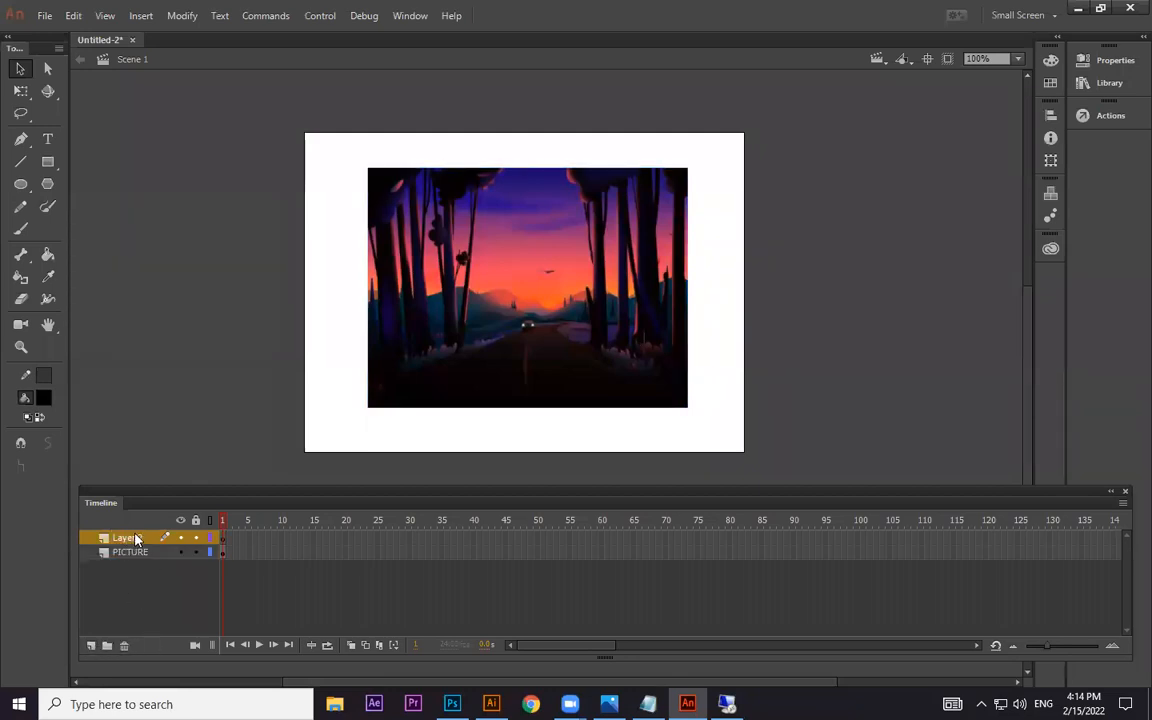
pyautogui.doubleClick(123, 538)
pyautogui.write('MASK')
pyautogui.press('Return')
# Step: Draw a rectangle slightly larger than the stage just above it on the MASK layer and fill it blue
pyautogui.click(47, 161)
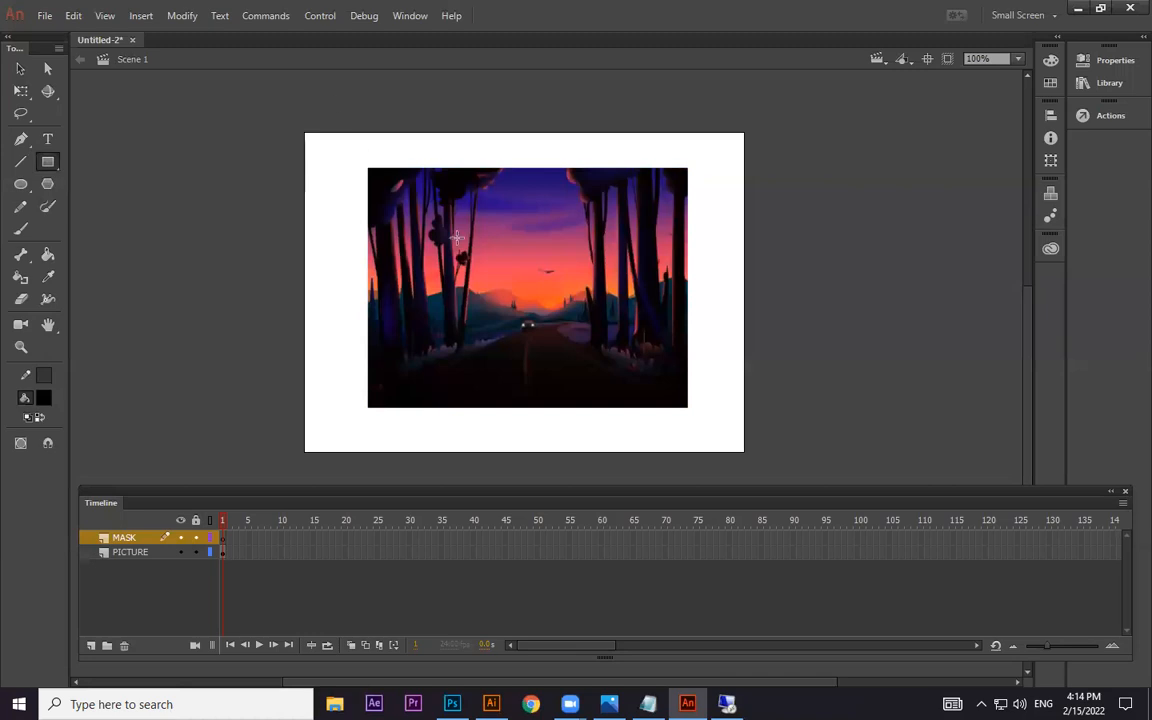
pyautogui.hotkey('ctrl', '-')
pyautogui.moveTo(424, 128); pyautogui.dragTo(659, 302)
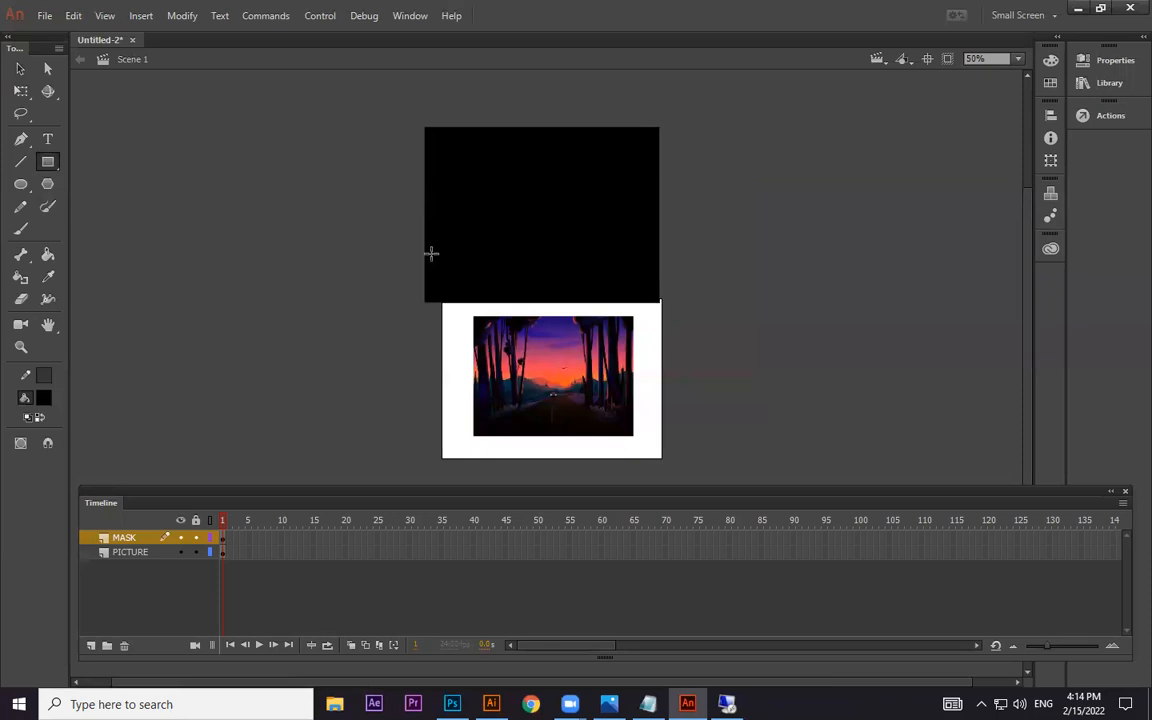
pyautogui.click(19, 70)
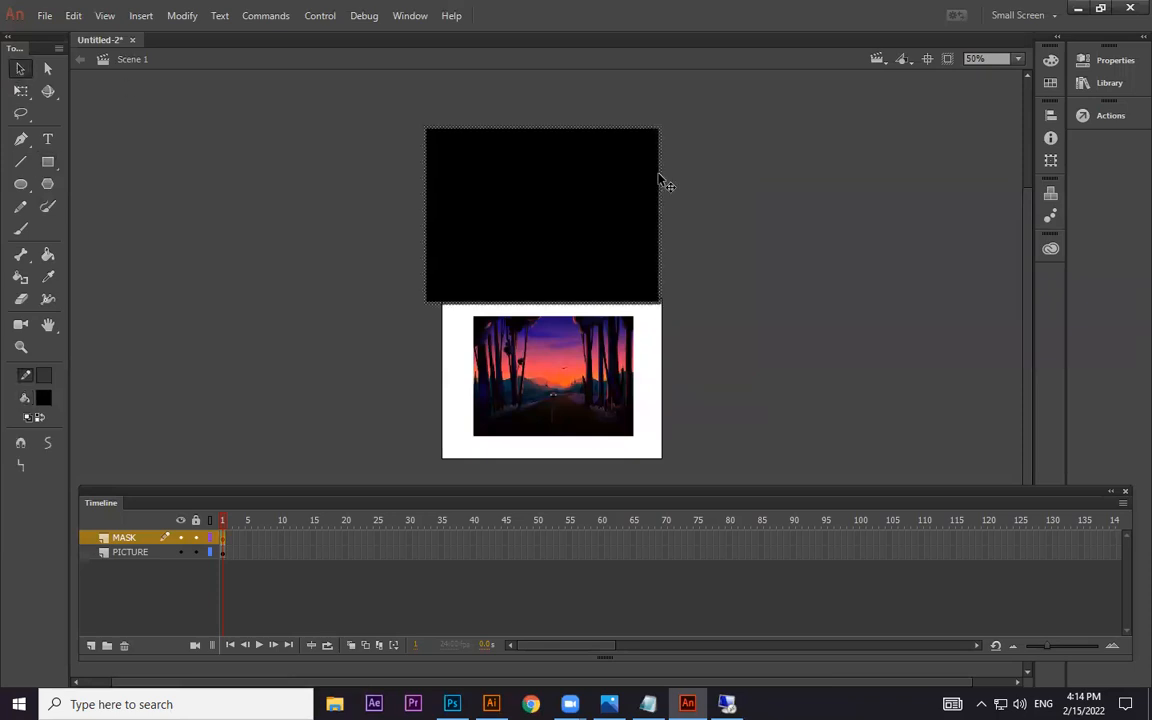
pyautogui.click(620, 192)
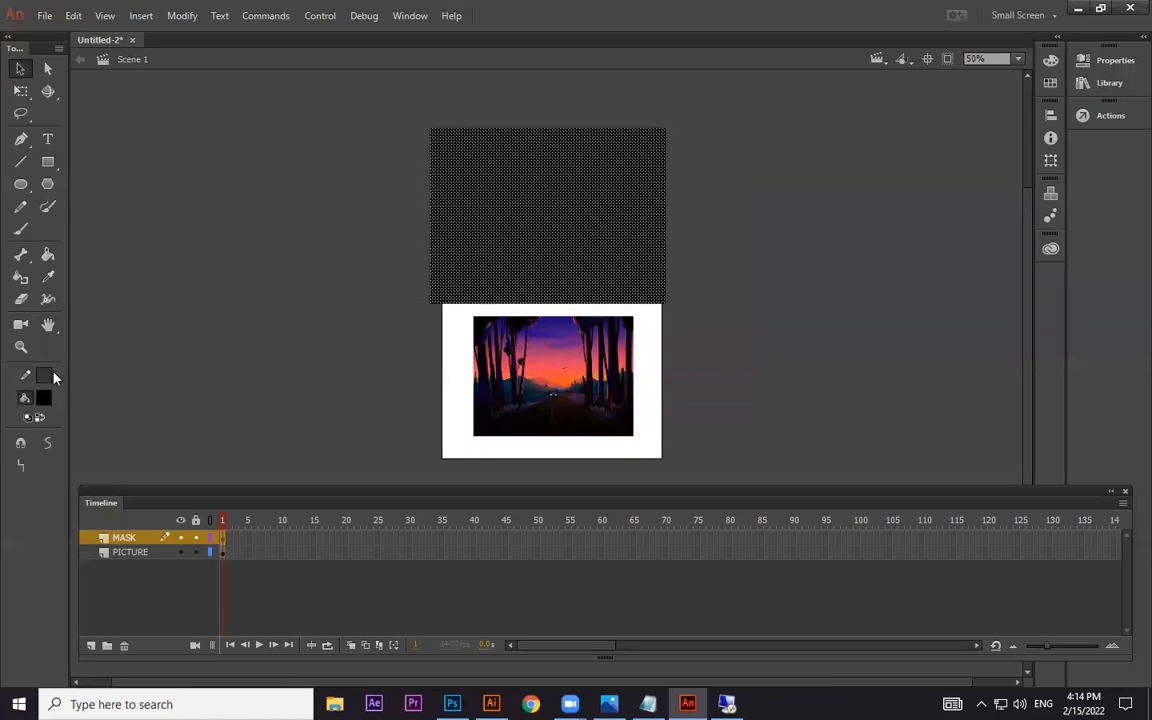
pyautogui.click(42, 398)
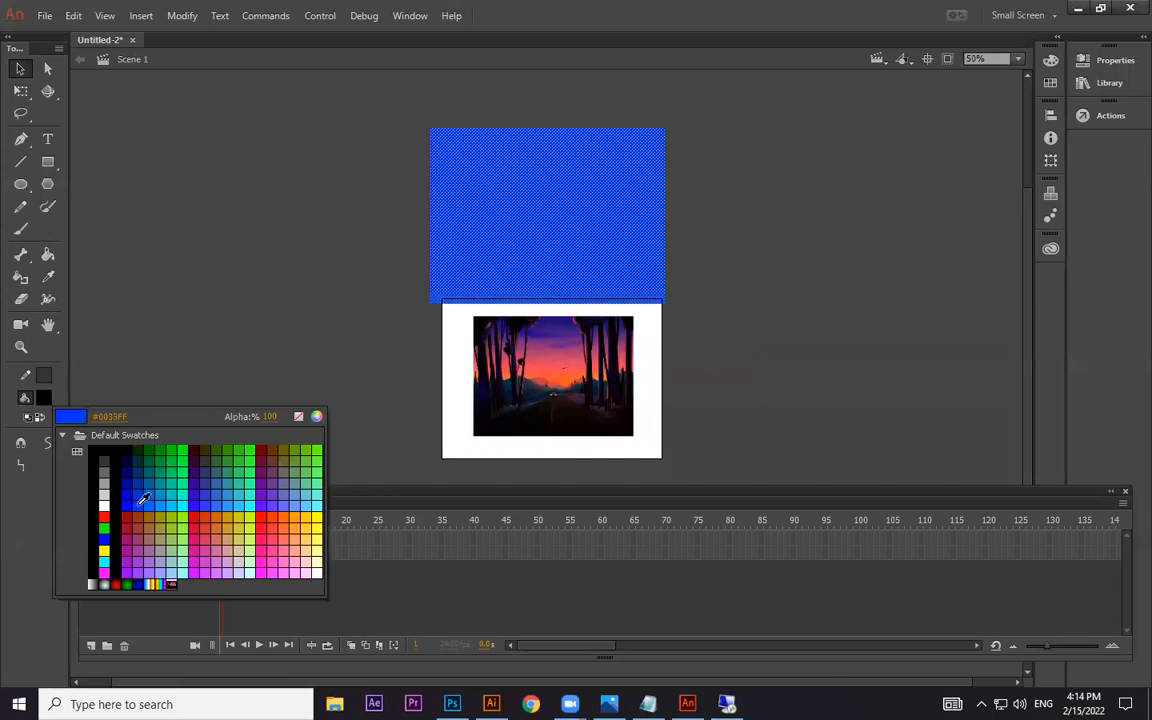
pyautogui.click(218, 500)
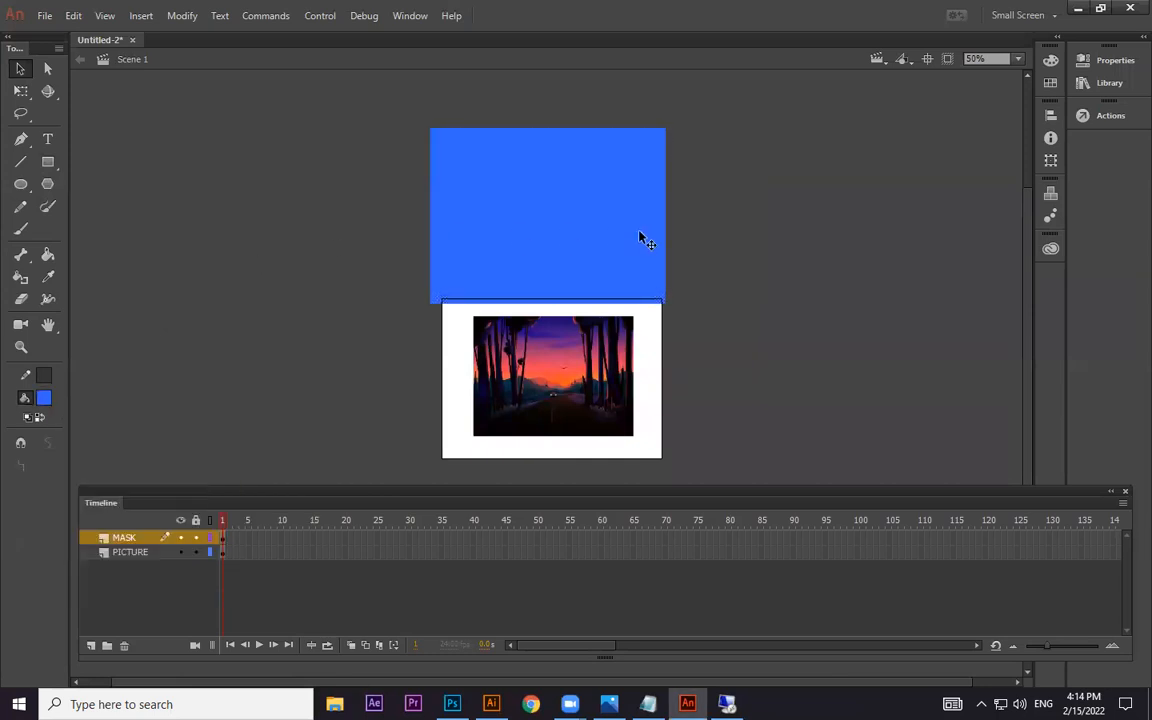
# Step: Insert a keyframe at frame 26 of the MASK layer and create a classic tween from frame 1
pyautogui.hotkey('ctrl', '=')
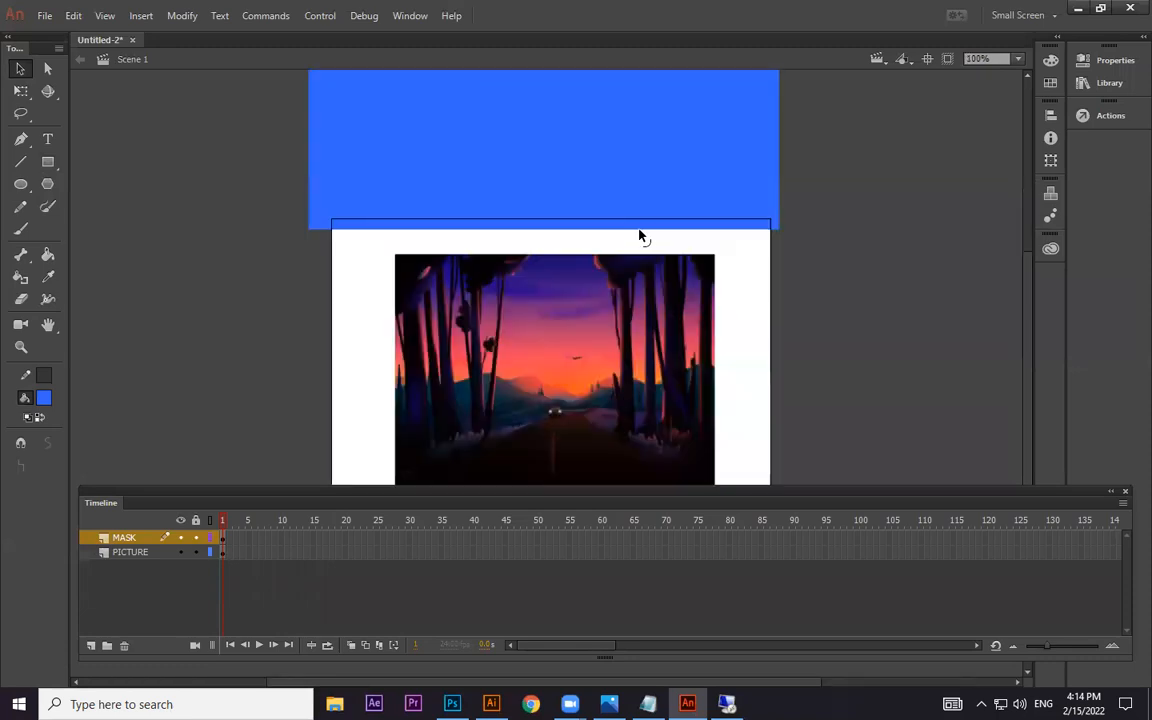
pyautogui.hotkey('ctrl', '-')
pyautogui.click(611, 242)
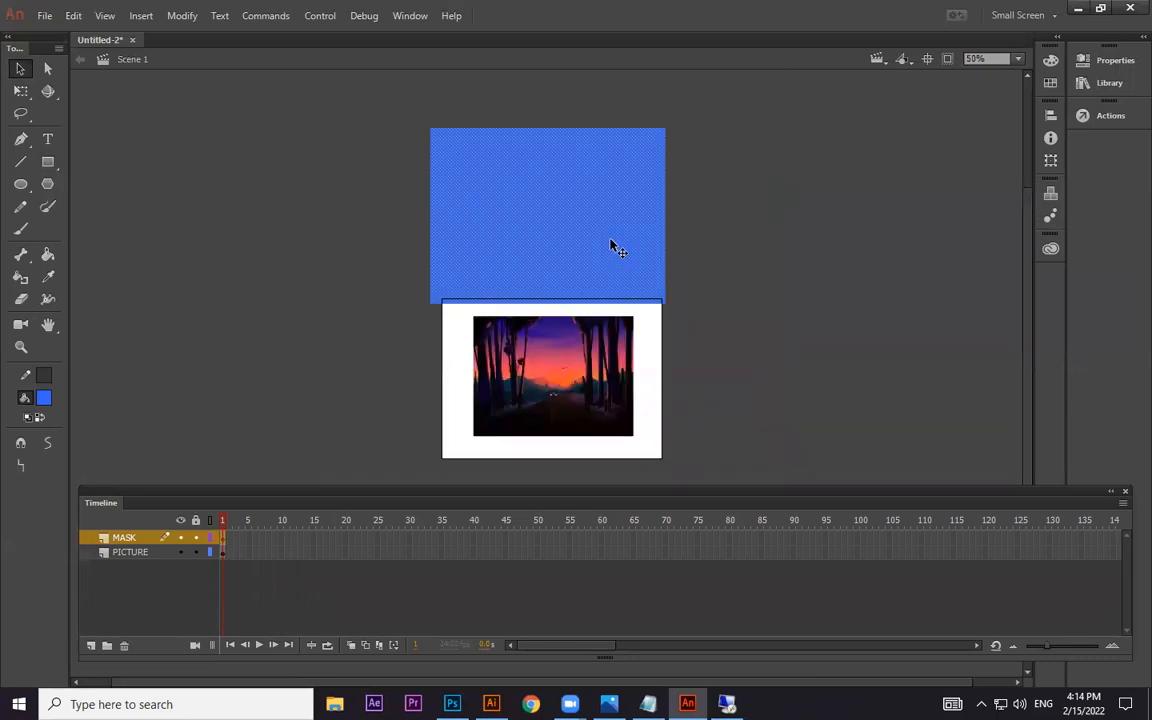
pyautogui.click(313, 538)
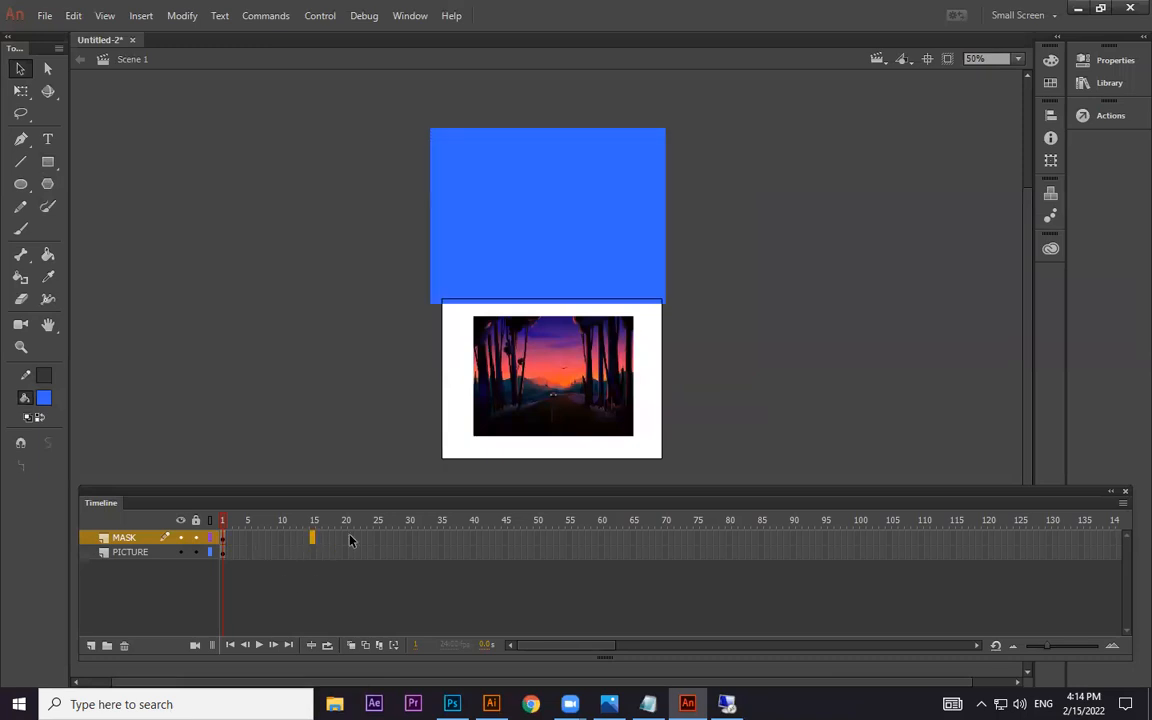
pyautogui.click(382, 538)
pyautogui.press('F6')
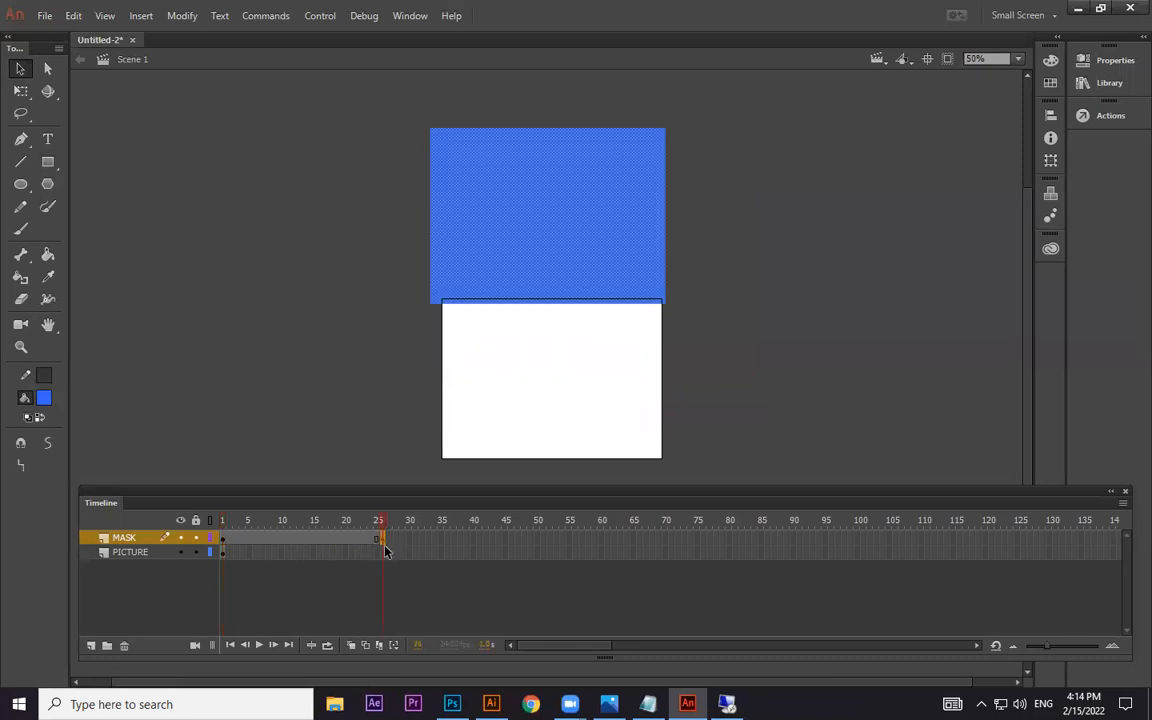
pyautogui.rightClick(347, 542)
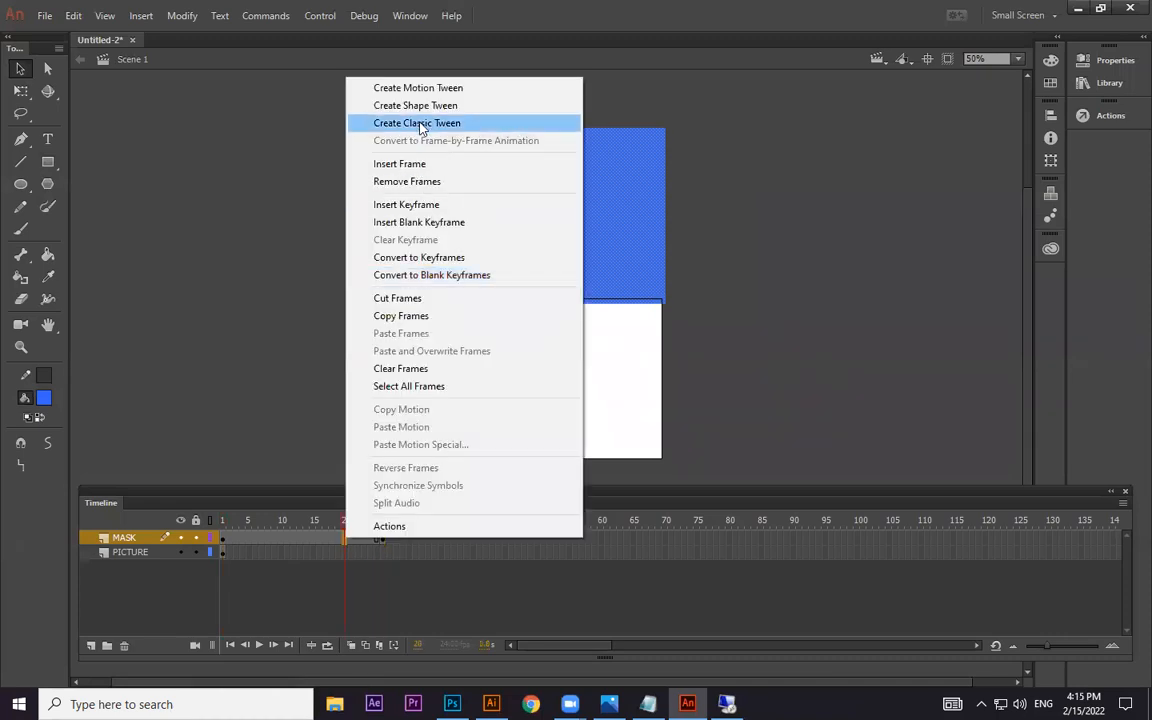
pyautogui.click(420, 121)
# Step: Extend the PICTURE layer to frame 26 and move the blue rectangle down over the picture at that frame
pyautogui.click(379, 551)
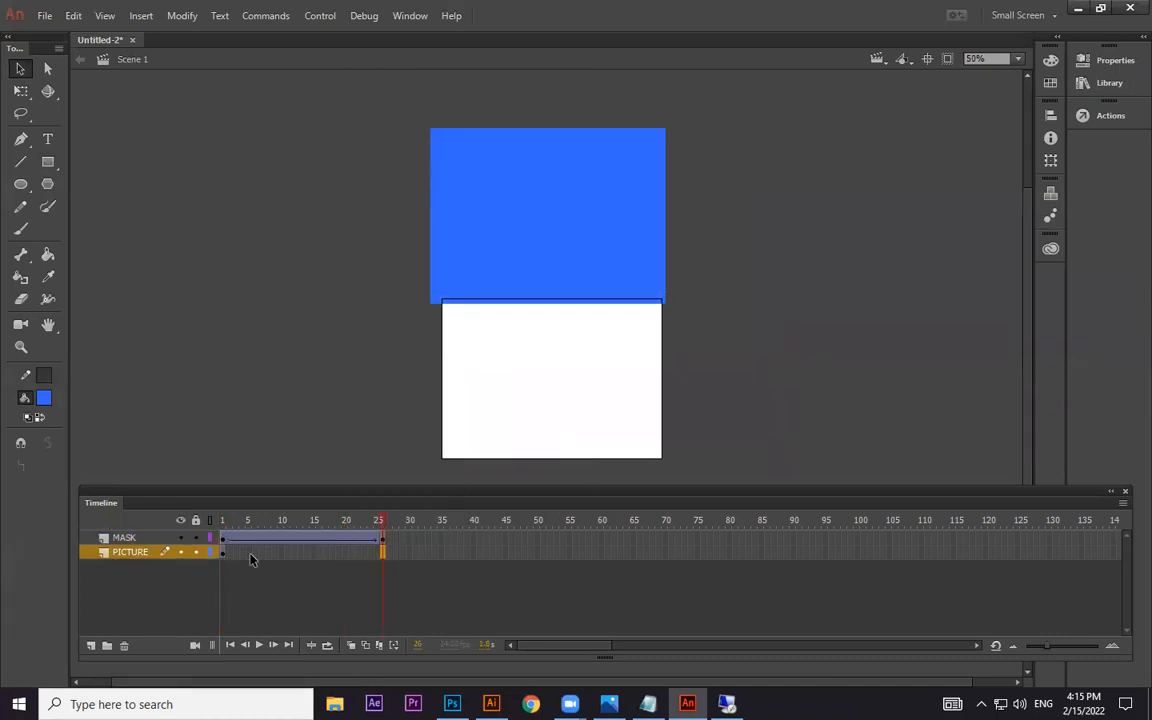
pyautogui.press('F5')
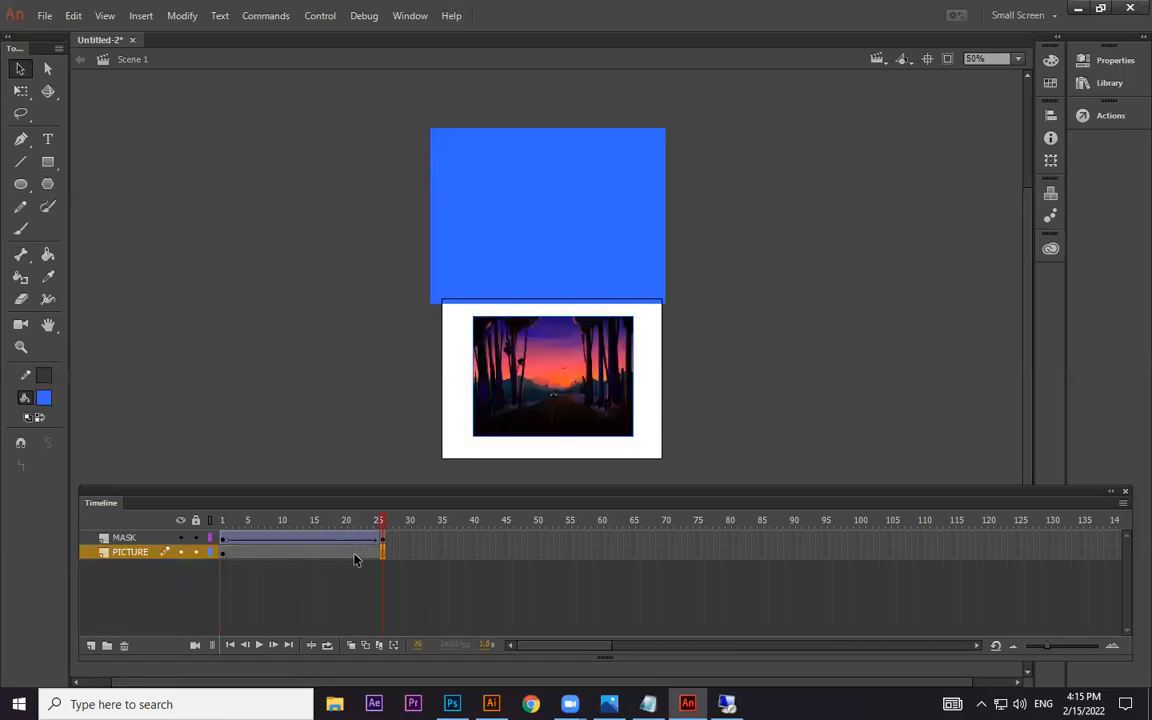
pyautogui.click(558, 248)
pyautogui.moveTo(556, 245); pyautogui.dragTo(548, 378)
# Step: Shift the rectangle slightly sideways at frame 26 to span the stage's full width, and preview the motion from frame 1
pyautogui.moveTo(381, 524); pyautogui.dragTo(156, 527)
pyautogui.press('Return')
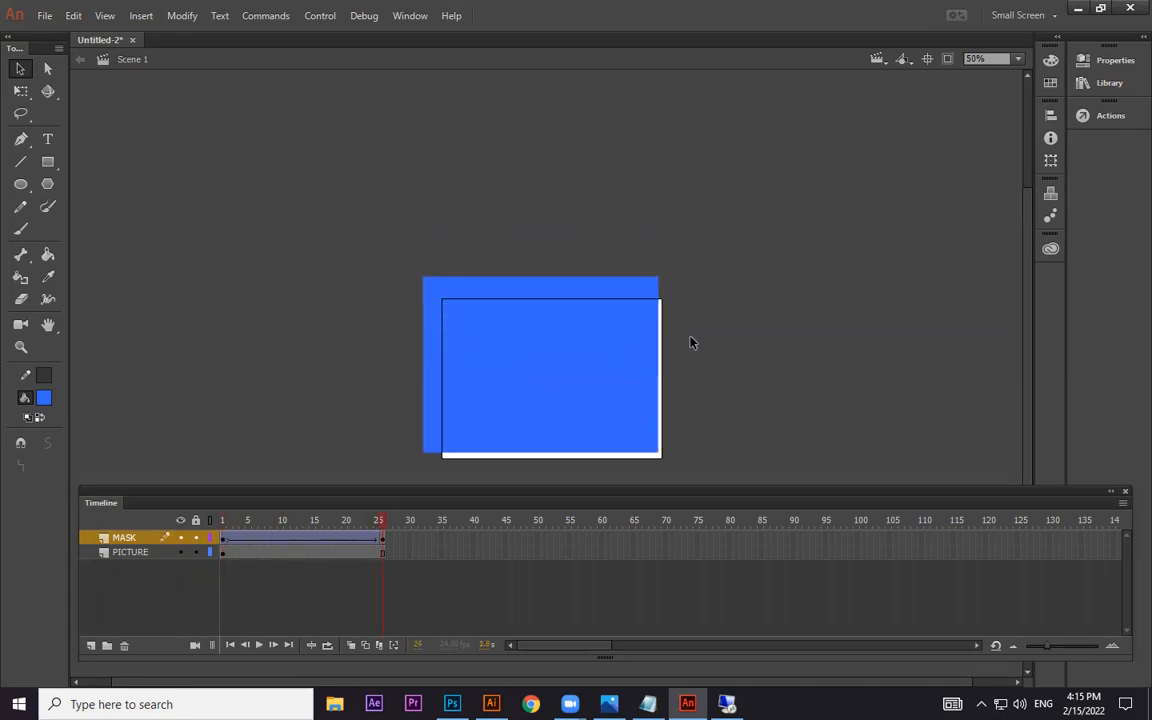
pyautogui.moveTo(628, 289); pyautogui.dragTo(635, 287)
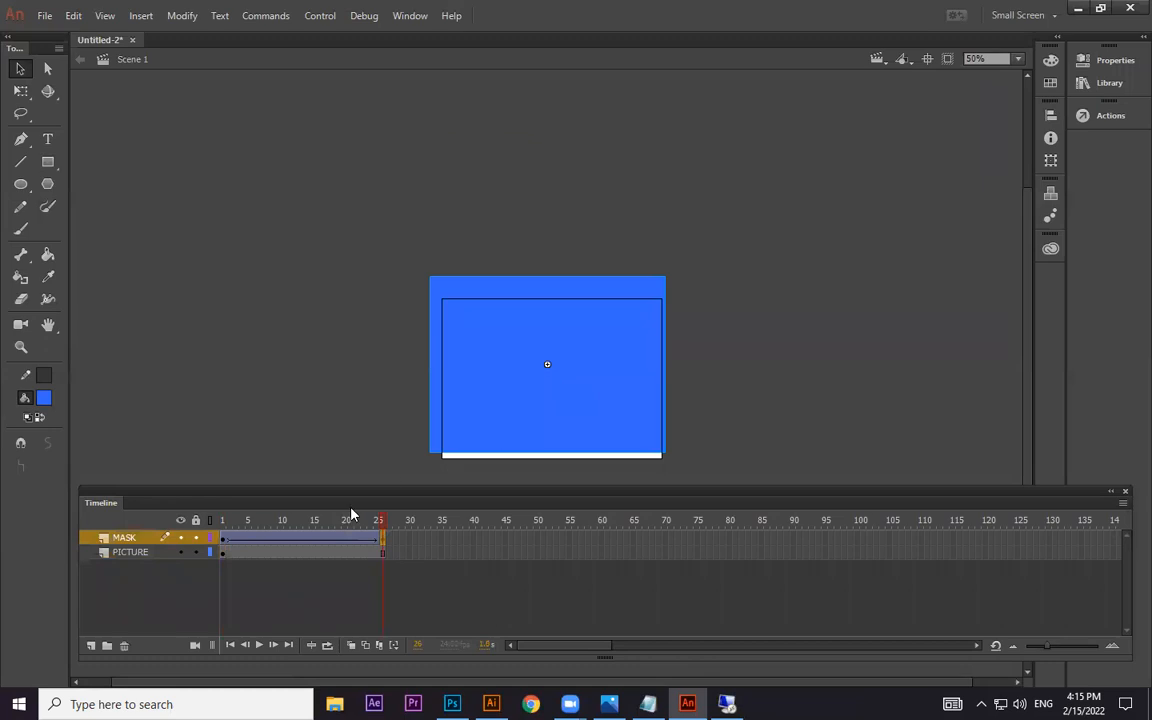
pyautogui.moveTo(381, 521); pyautogui.dragTo(166, 538)
pyautogui.press('Return')
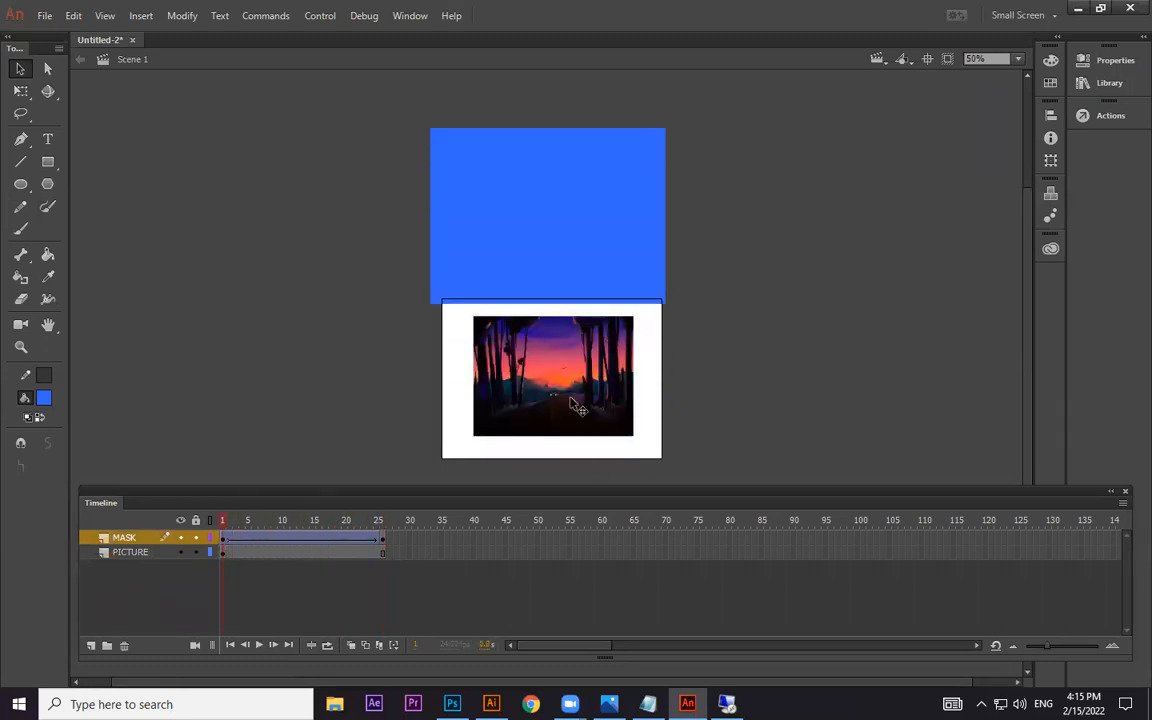
pyautogui.click(242, 521)
pyautogui.moveTo(242, 521)
pyautogui.mouseDown()
pyautogui.moveTo(390, 512)
pyautogui.moveTo(234, 509)
pyautogui.moveTo(255, 512)
pyautogui.mouseUp()
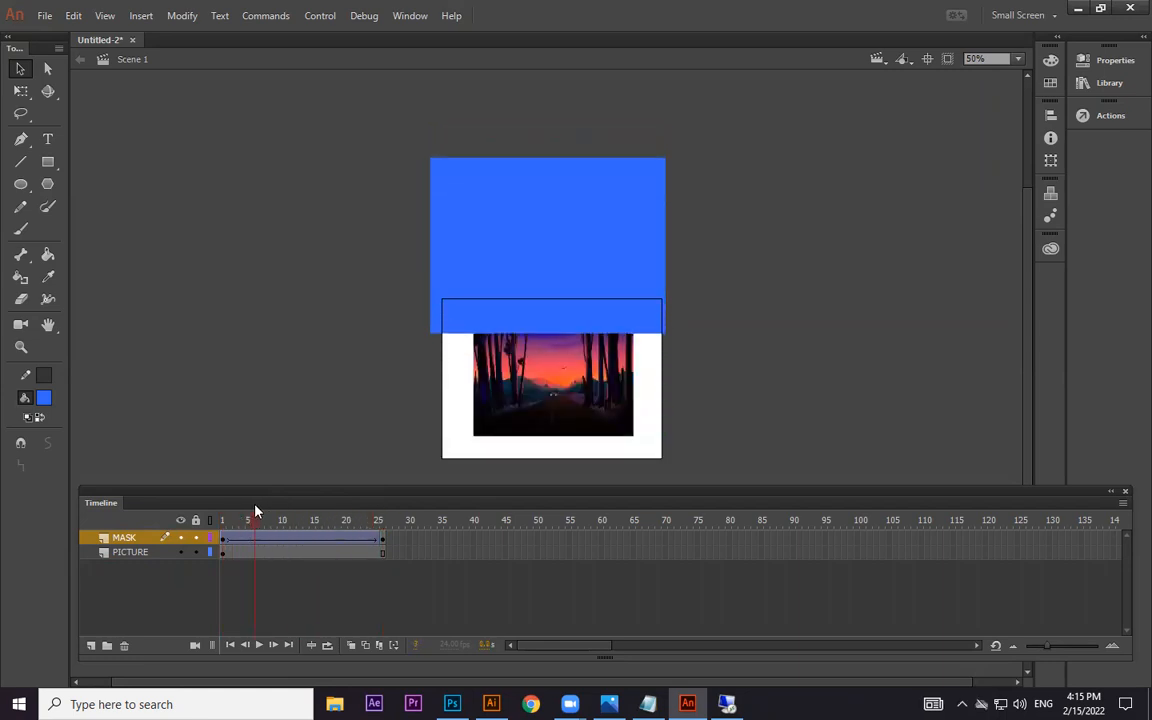
# Step: Convert the MASK layer into a mask for the PICTURE layer and preview the picture's reveal
pyautogui.rightClick(138, 540)
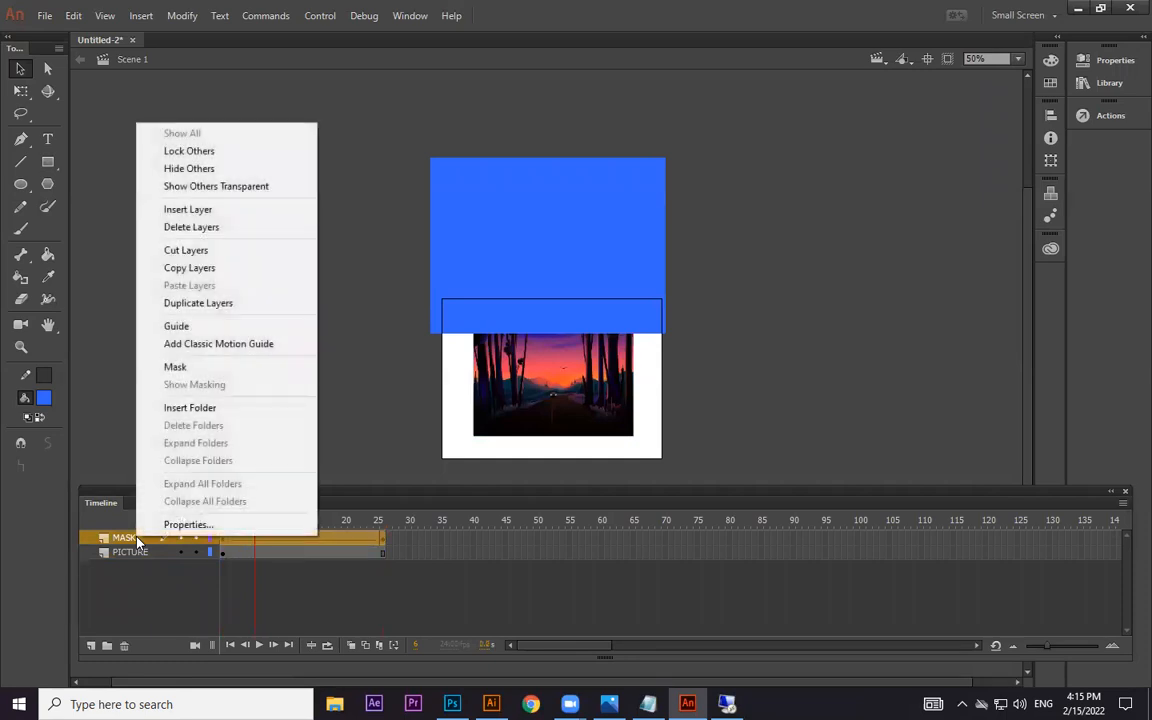
pyautogui.click(225, 372)
pyautogui.moveTo(280, 525); pyautogui.dragTo(215, 525)
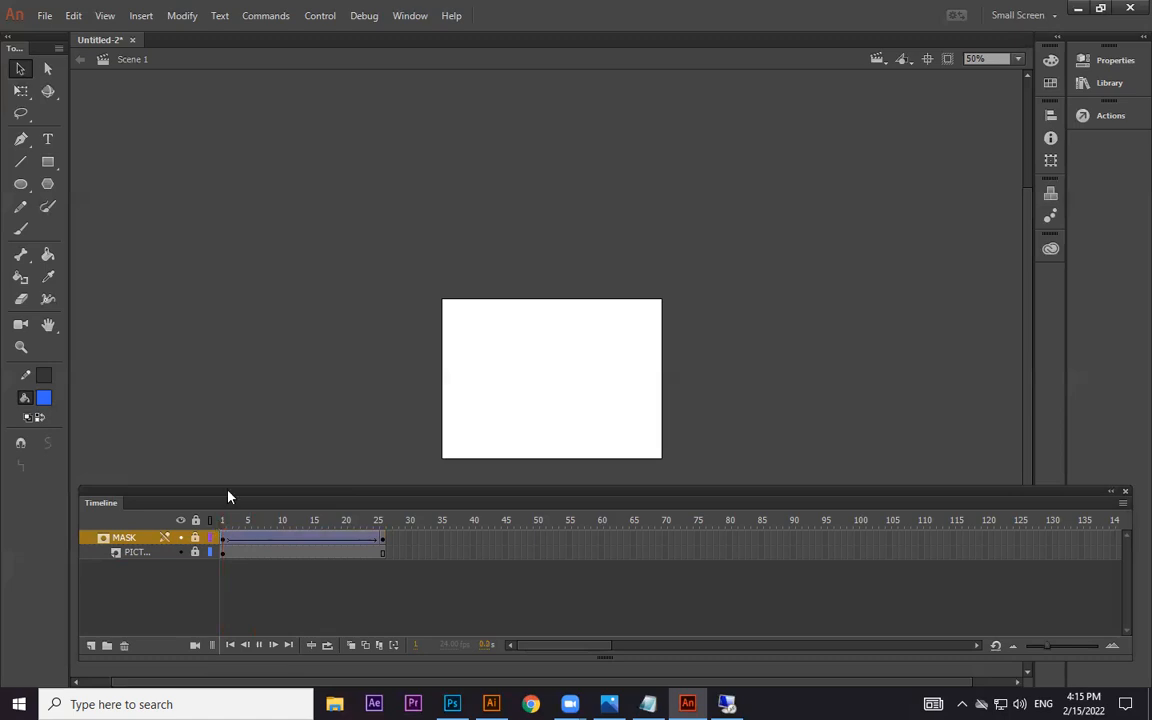
pyautogui.press('Return')
pyautogui.moveTo(366, 527)
pyautogui.mouseDown()
pyautogui.moveTo(223, 525)
pyautogui.moveTo(363, 525)
pyautogui.mouseUp()
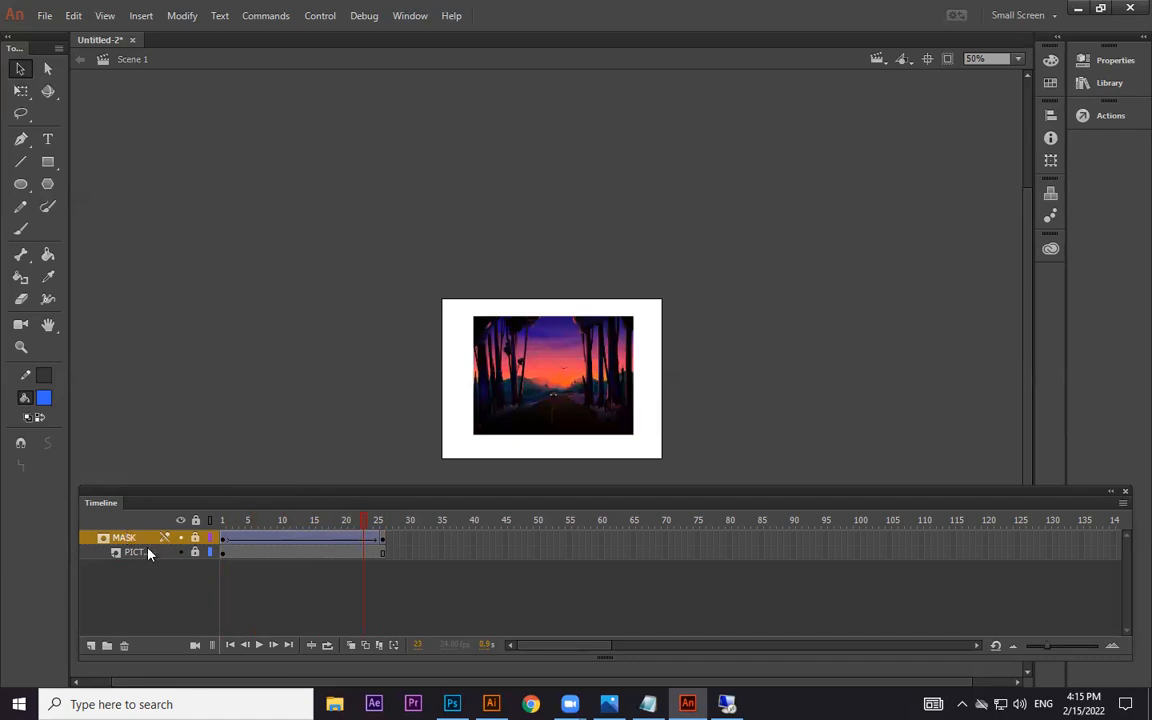
pyautogui.click(167, 540)
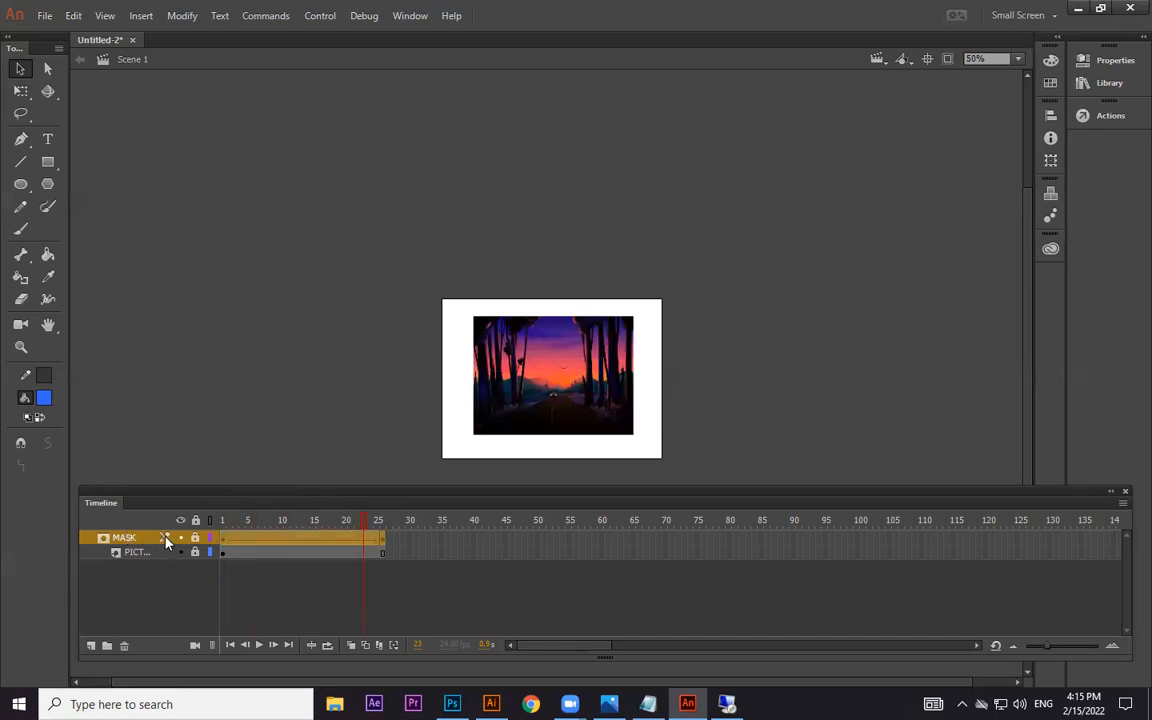
pyautogui.moveTo(257, 525); pyautogui.dragTo(487, 524)
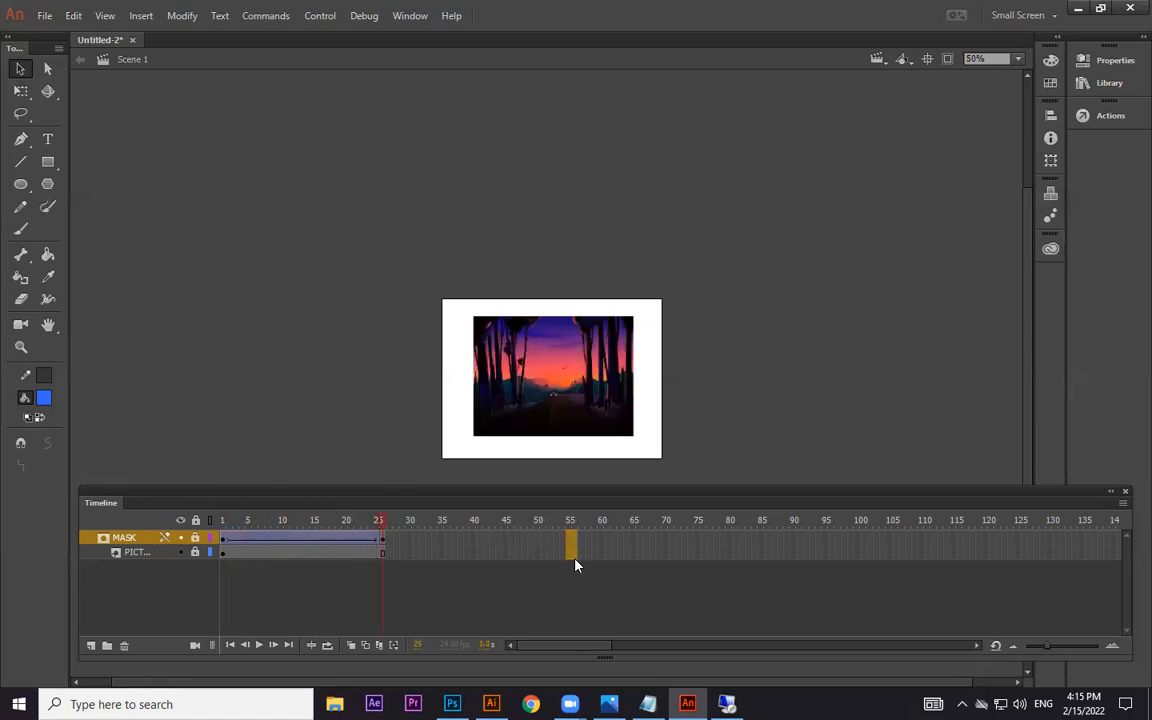
# Step: Extend both the MASK and PICTURE layers to frame 55 and play the masked animation from the start
pyautogui.moveTo(571, 560); pyautogui.dragTo(574, 561)
pyautogui.press('F5')
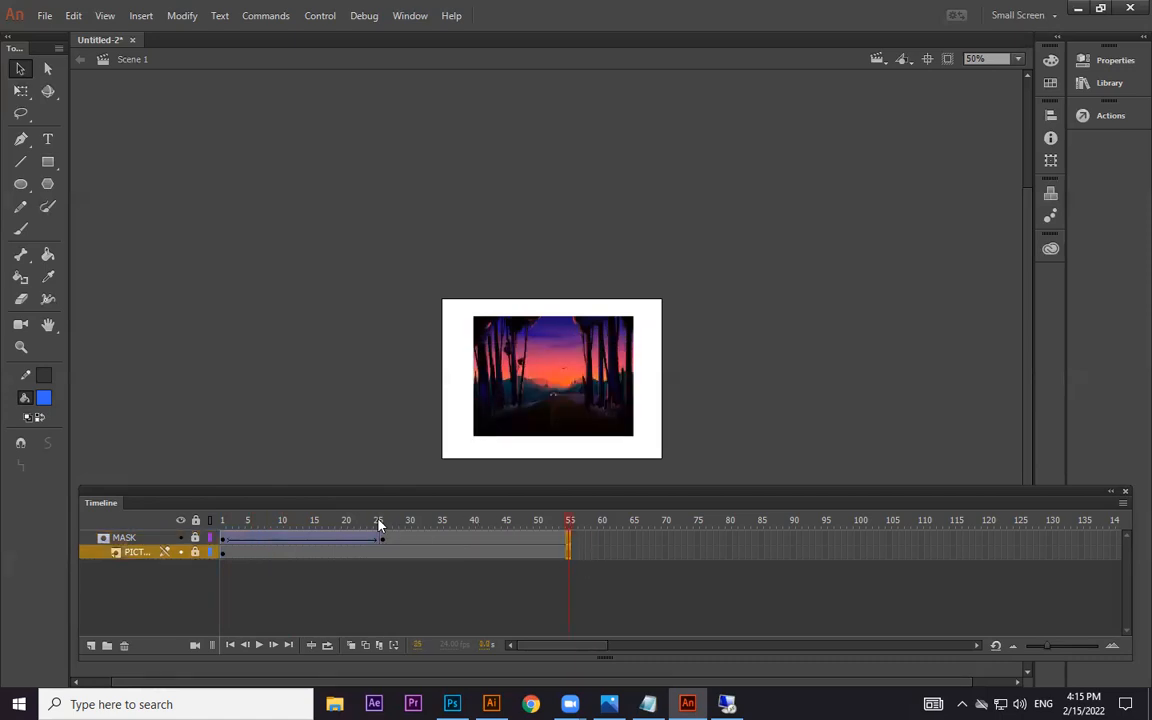
pyautogui.moveTo(243, 522); pyautogui.dragTo(197, 539)
pyautogui.press('Return')
pyautogui.moveTo(358, 520); pyautogui.dragTo(160, 539)
pyautogui.press('Return')
pyautogui.moveTo(476, 522); pyautogui.dragTo(151, 562)
# Step: Turn off masking on the MASK layer and unlock both layers
pyautogui.rightClick(130, 539)
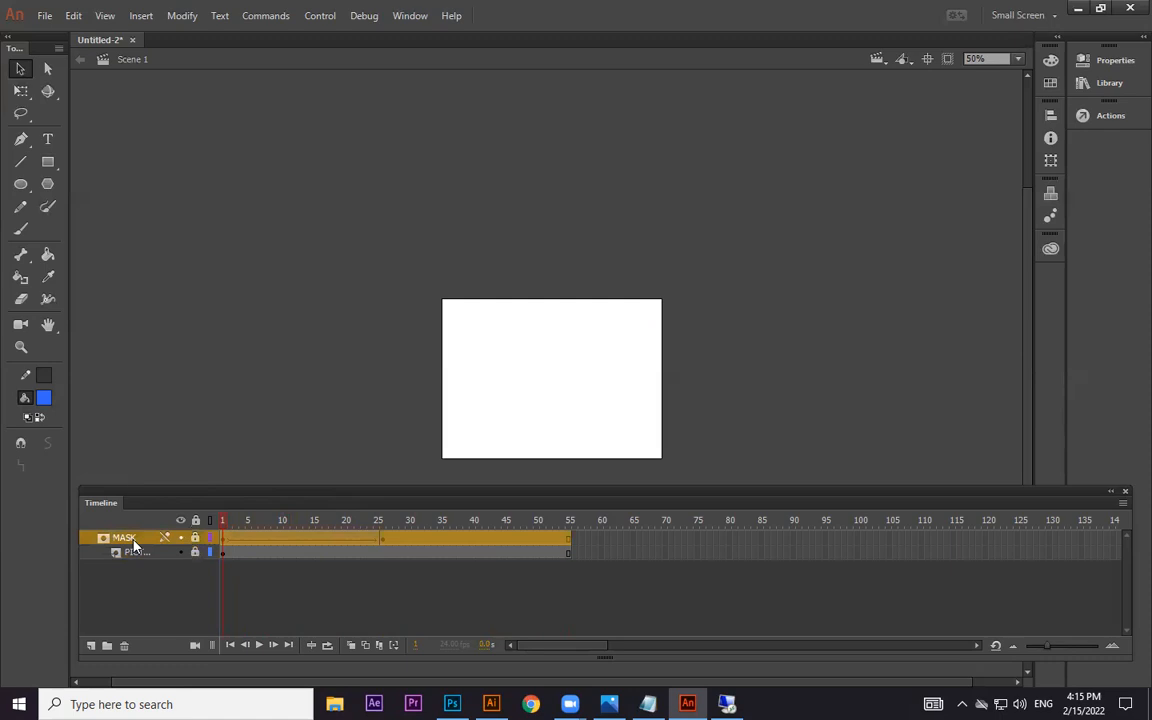
pyautogui.click(178, 372)
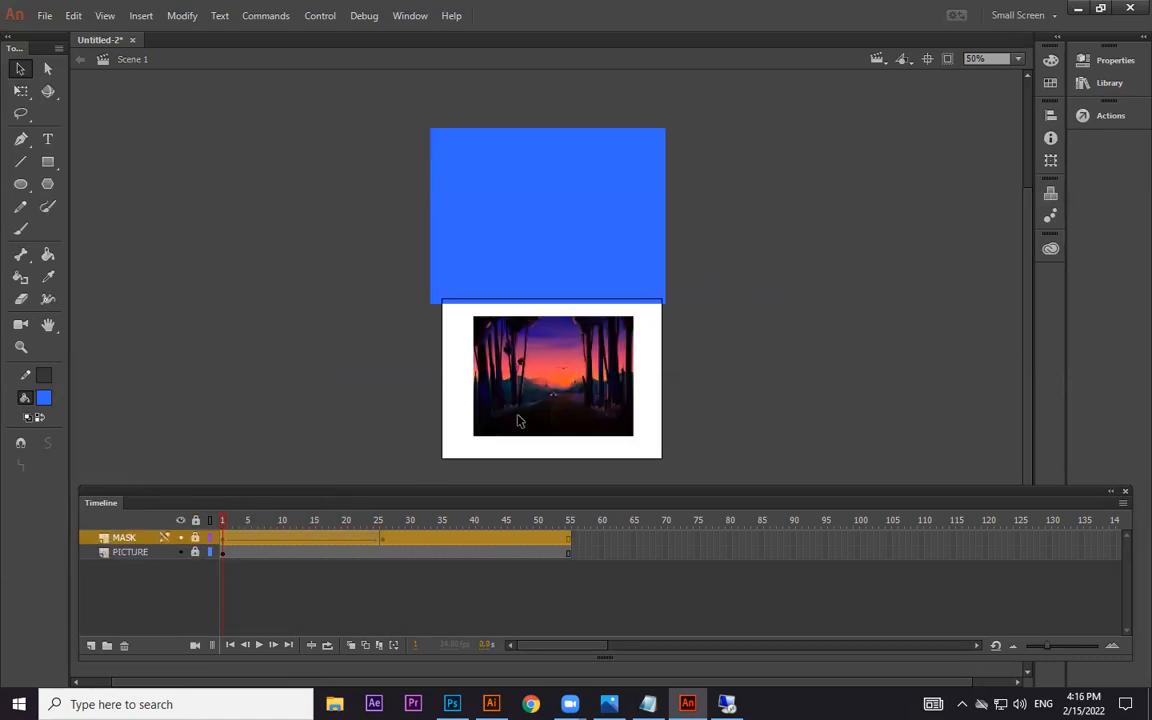
pyautogui.click(620, 538)
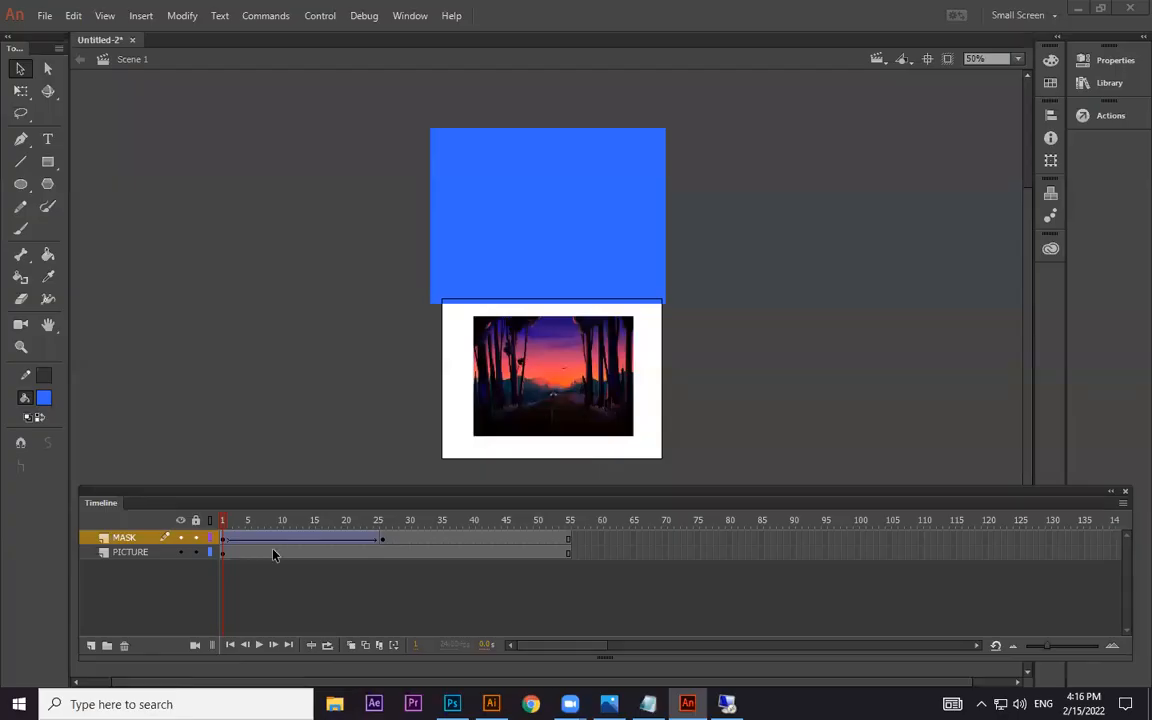
# Step: Reverse the rectangle's motion by placing it over the whole stage at frame 1 and above the stage at frame 26
pyautogui.moveTo(617, 195); pyautogui.dragTo(638, 262)
pyautogui.click(381, 538)
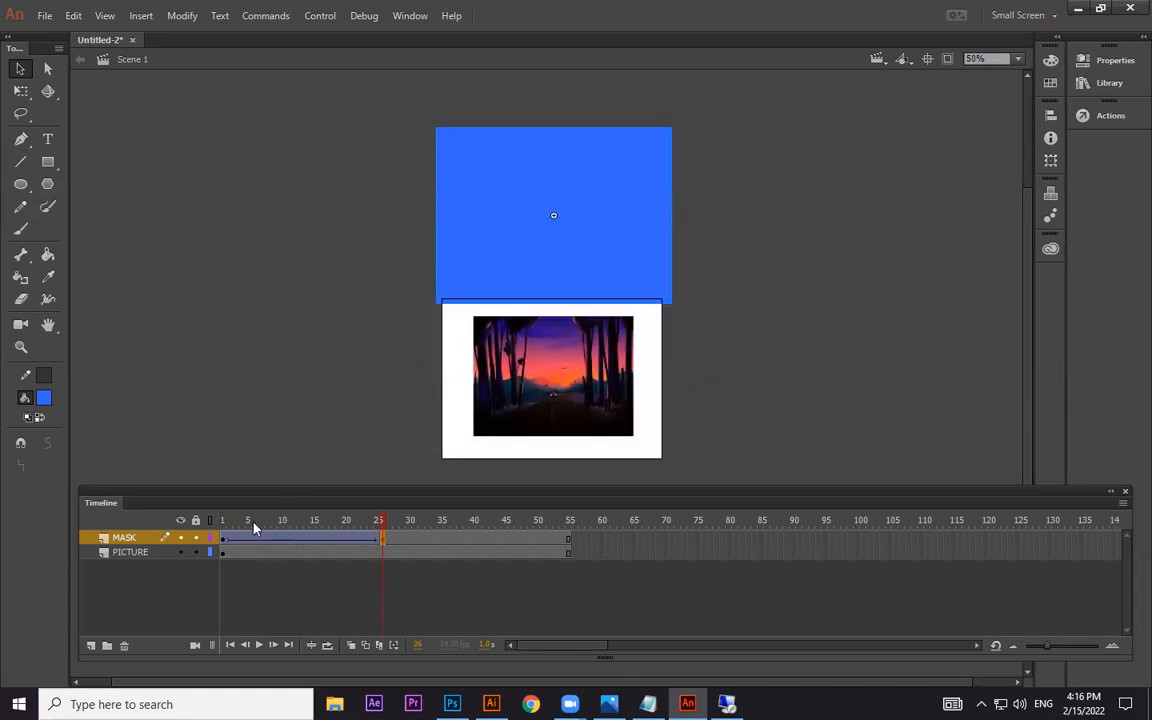
pyautogui.click(219, 528)
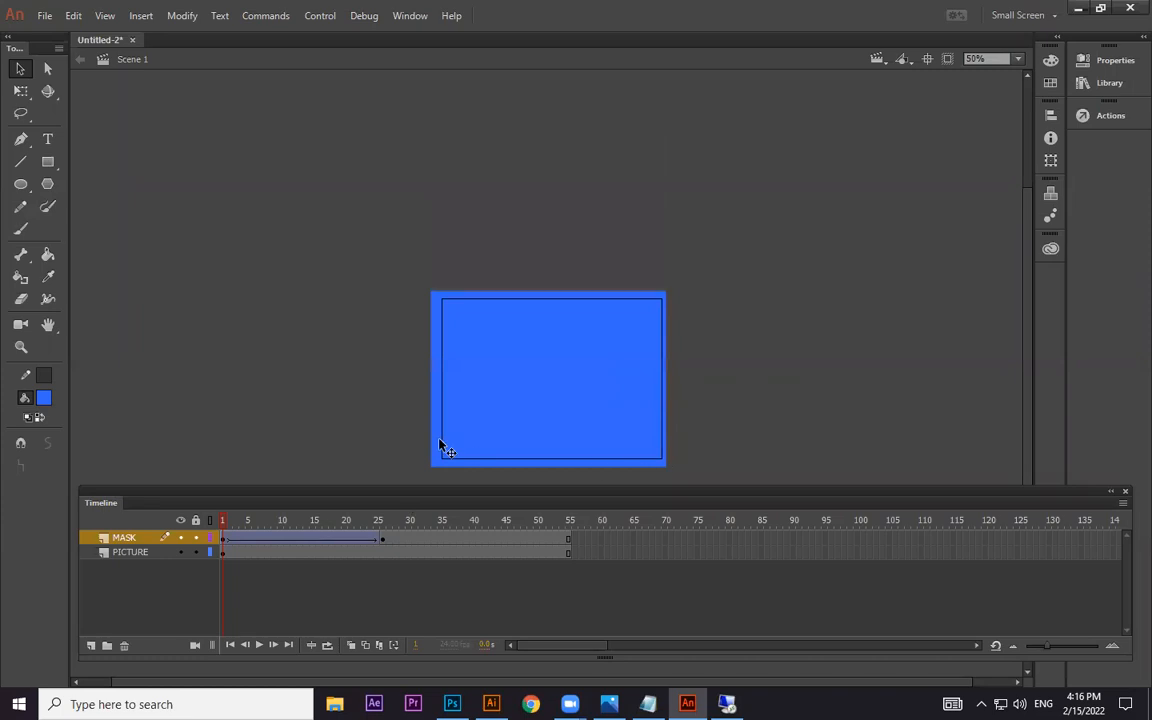
# Step: Convert the MASK layer back into a mask for the PICTURE layer and play the reversed reveal from frame 1
pyautogui.moveTo(239, 527); pyautogui.dragTo(400, 527)
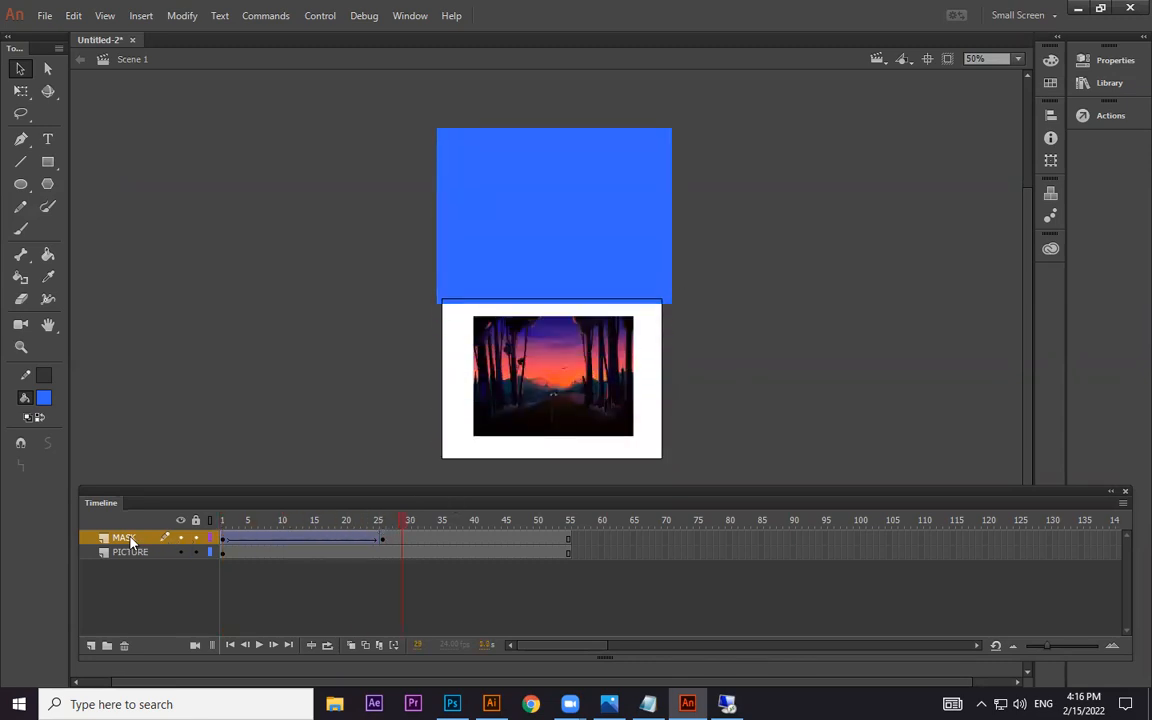
pyautogui.rightClick(128, 541)
pyautogui.click(175, 366)
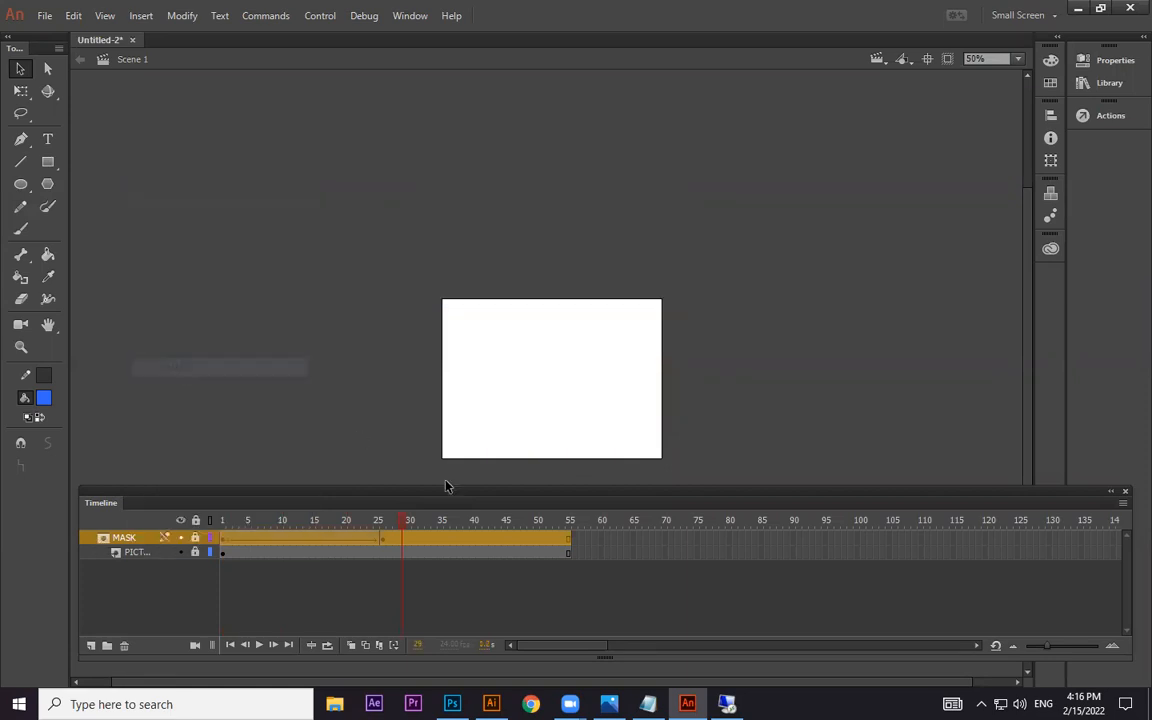
pyautogui.click(223, 538)
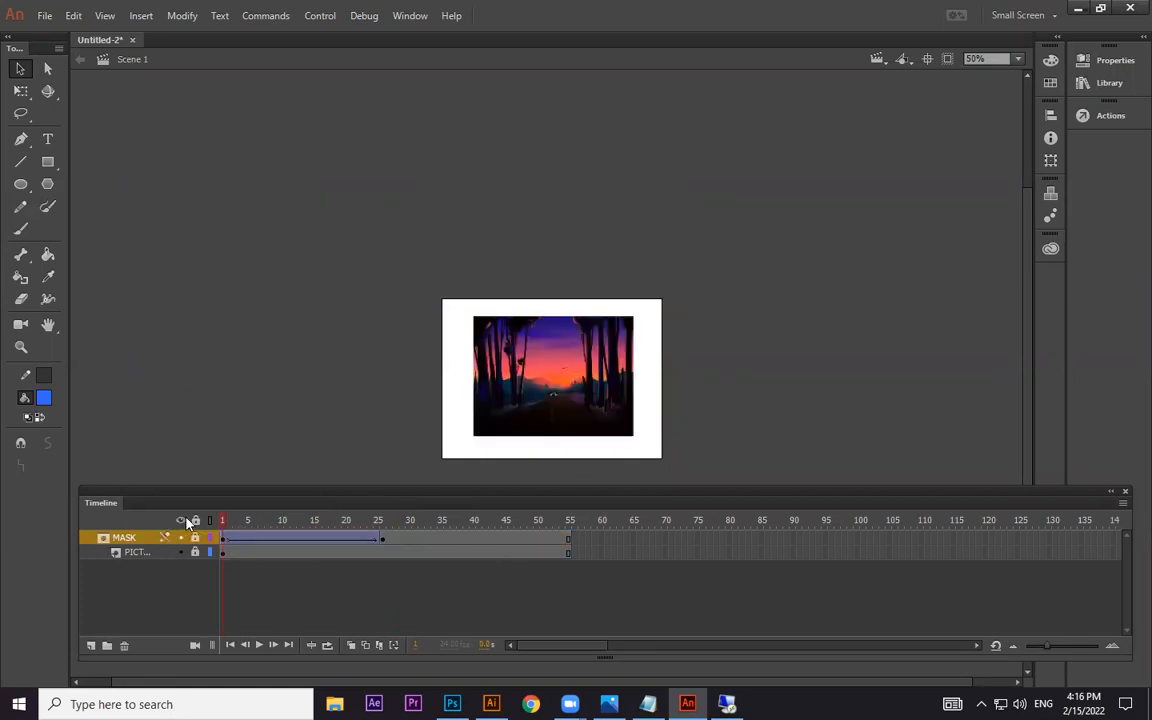
pyautogui.press('Return')
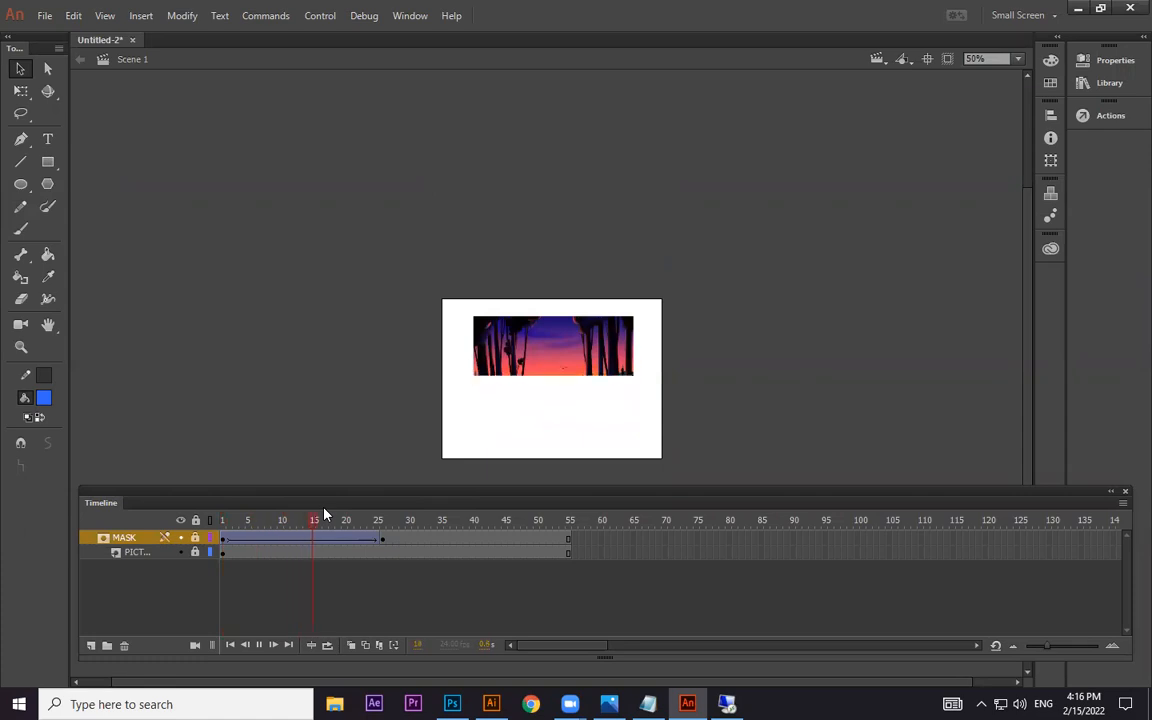
pyautogui.moveTo(382, 524); pyautogui.dragTo(222, 532)
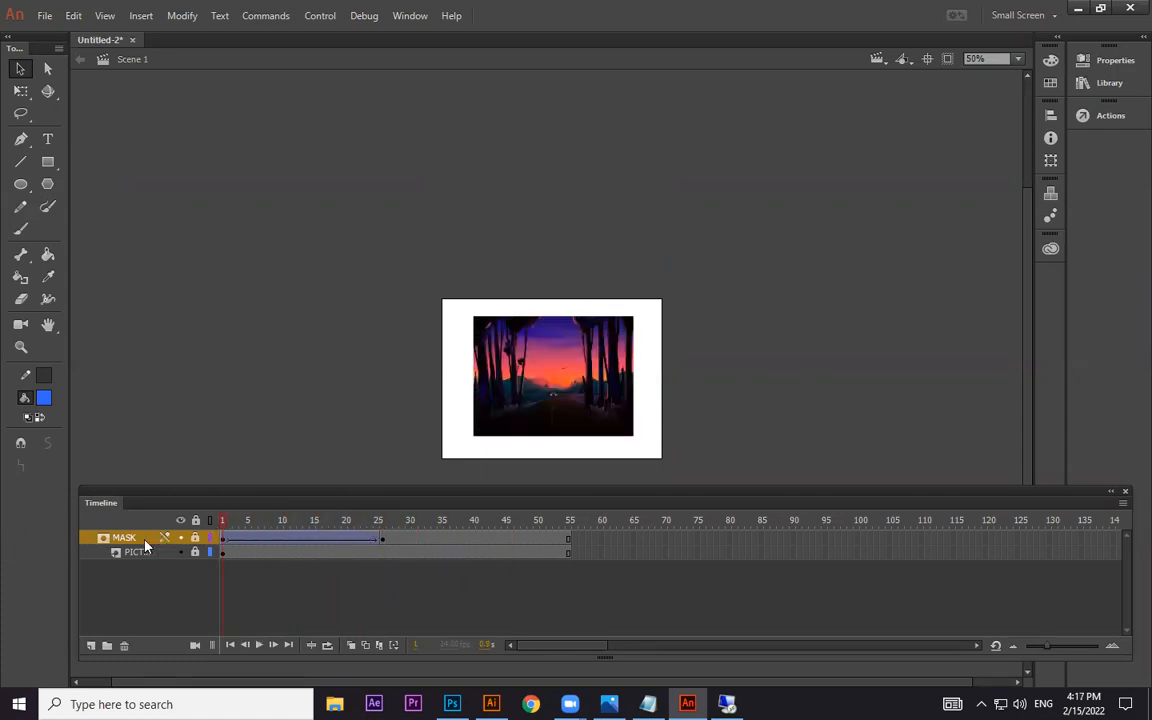
# Step: Delete the MASK layer, unlock the PICTURE layer and add a new layer above it
pyautogui.rightClick(145, 538)
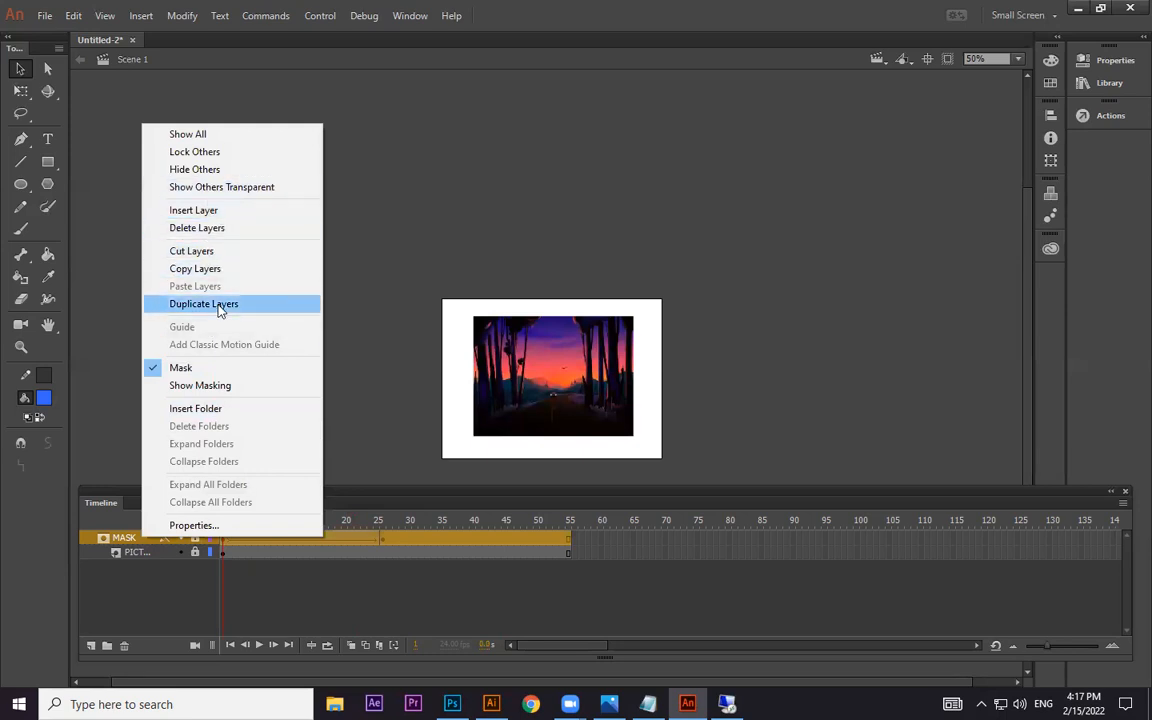
pyautogui.click(198, 228)
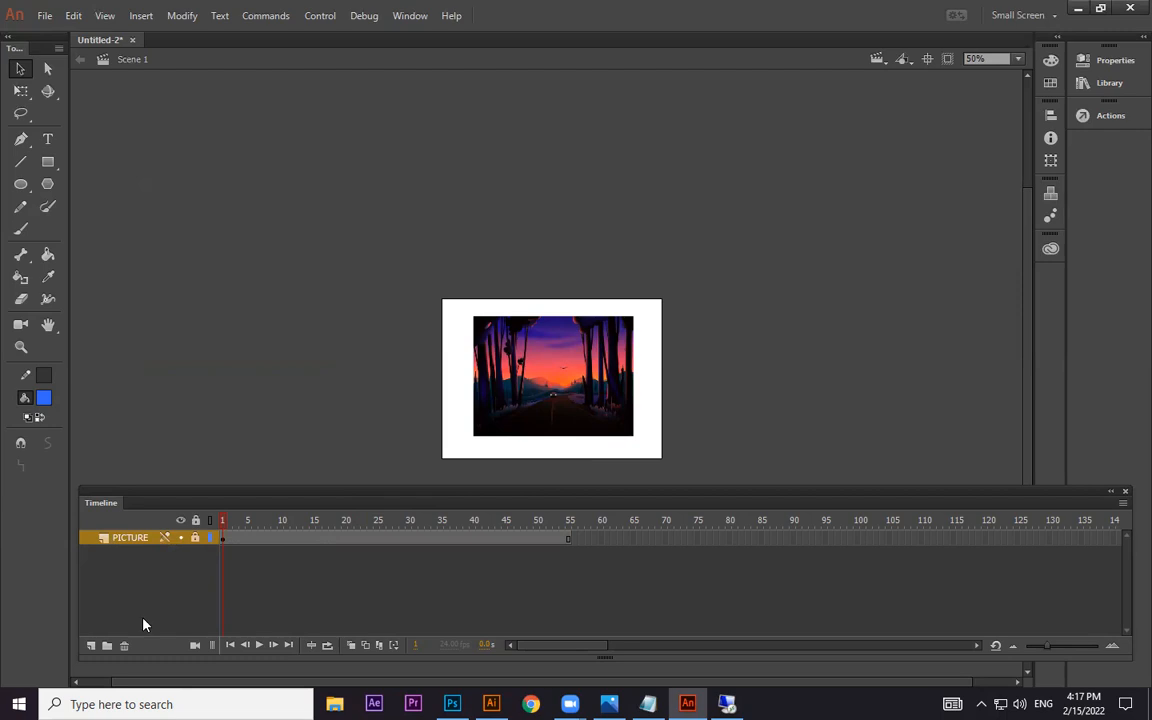
pyautogui.rightClick(142, 540)
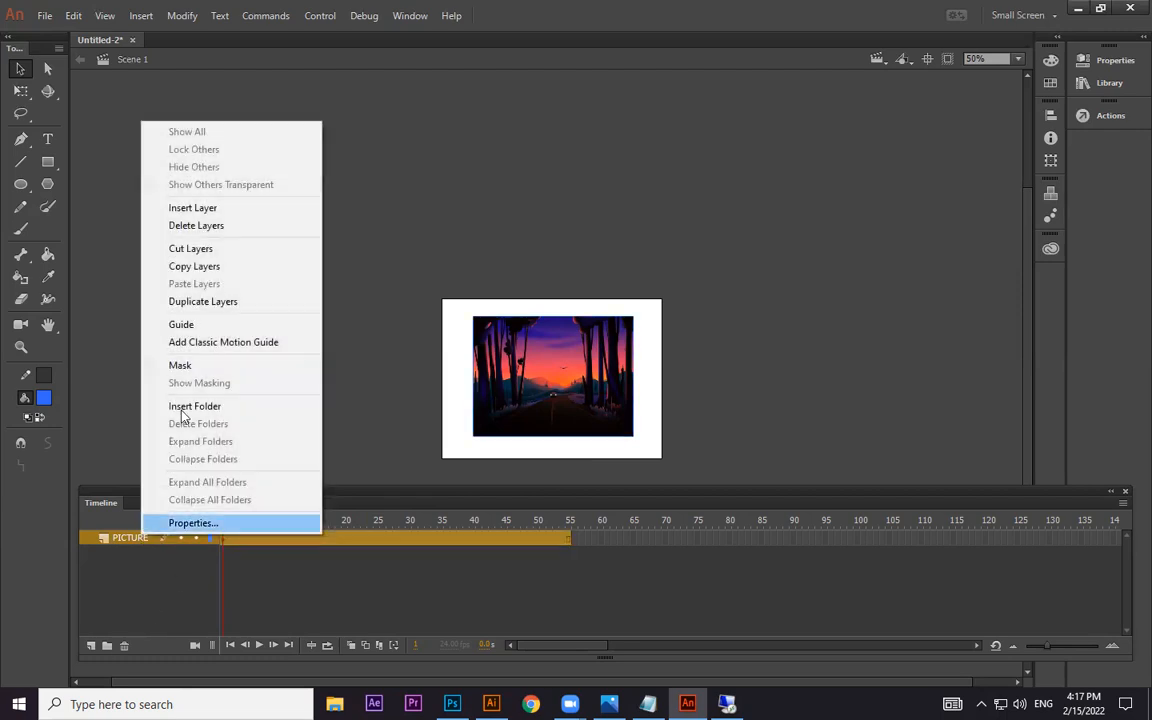
pyautogui.click(91, 646)
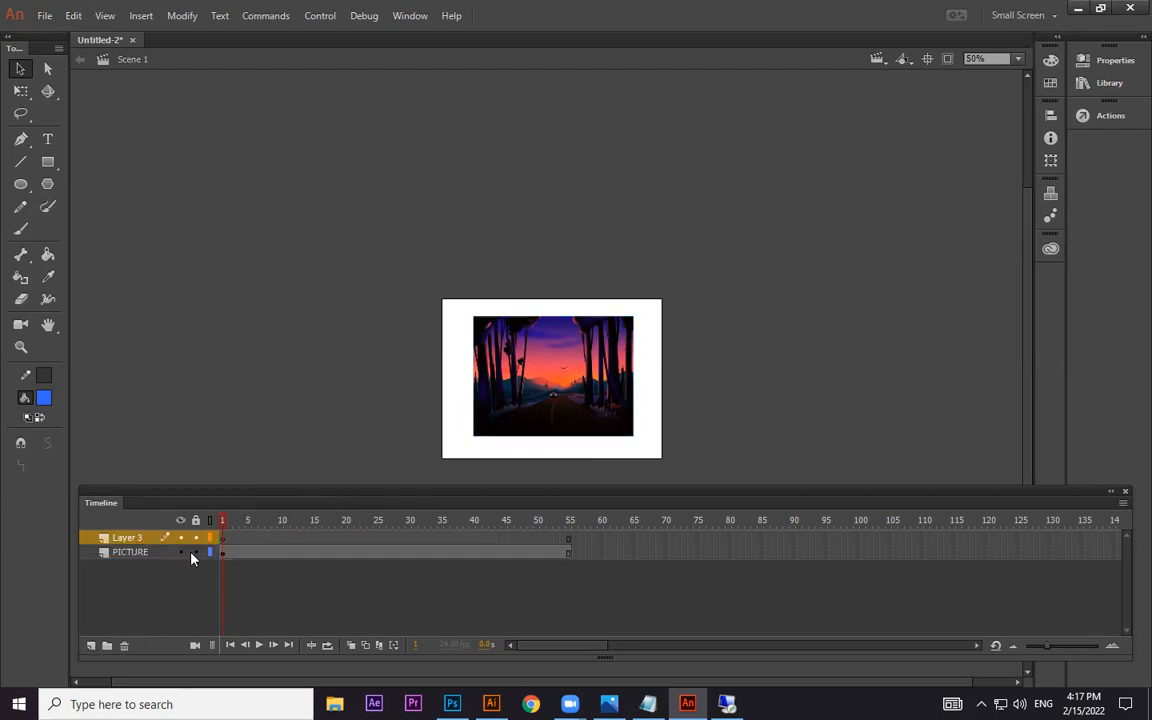
# Step: Draw a wide blue rectangle above the stage on frame 1 of the new layer and delete its outline
pyautogui.click(221, 540)
pyautogui.click(47, 162)
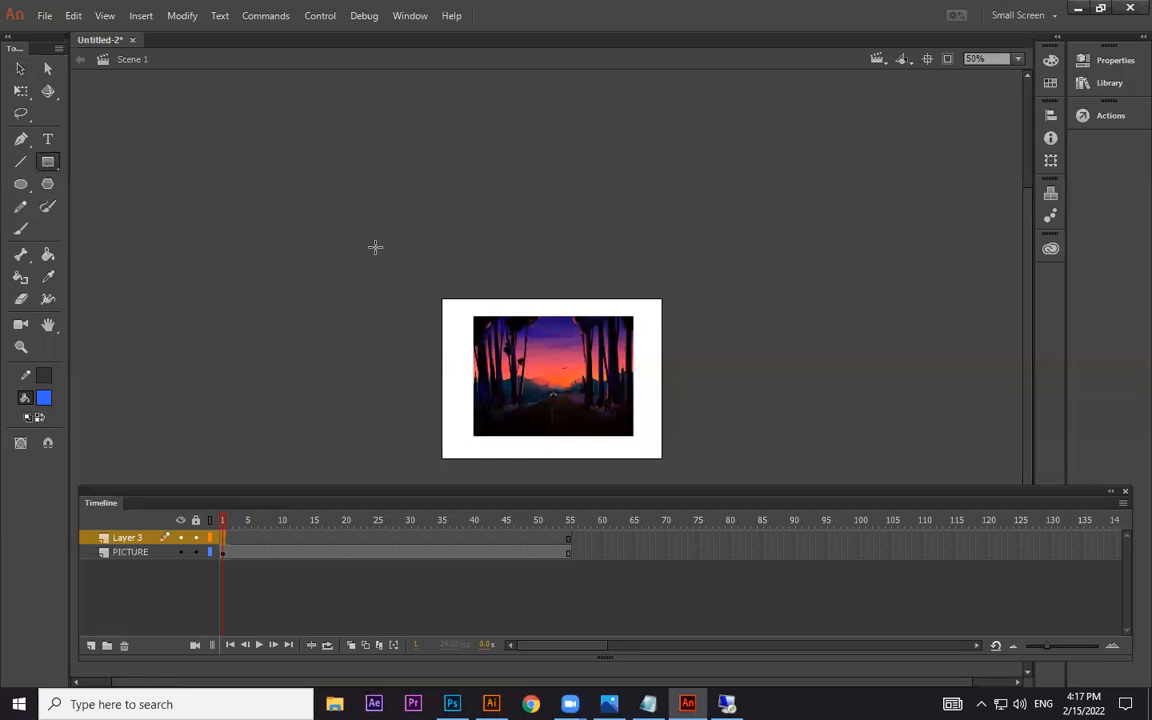
pyautogui.hotkey('ctrl', '=')
pyautogui.scroll(4, 301, 249)
pyautogui.moveTo(229, 113)
pyautogui.mouseDown()
pyautogui.moveTo(396, 335)
pyautogui.moveTo(854, 347)
pyautogui.moveTo(800, 409)
pyautogui.mouseUp()
pyautogui.click(20, 68)
pyautogui.scroll(-2, 270, 275)
pyautogui.doubleClick(332, 295)
pyautogui.press('Delete')
# Step: Reshape the blue rectangle's lower edge into an uneven wavy curve
pyautogui.moveTo(315, 304); pyautogui.dragTo(339, 229)
pyautogui.moveTo(398, 306); pyautogui.dragTo(434, 247)
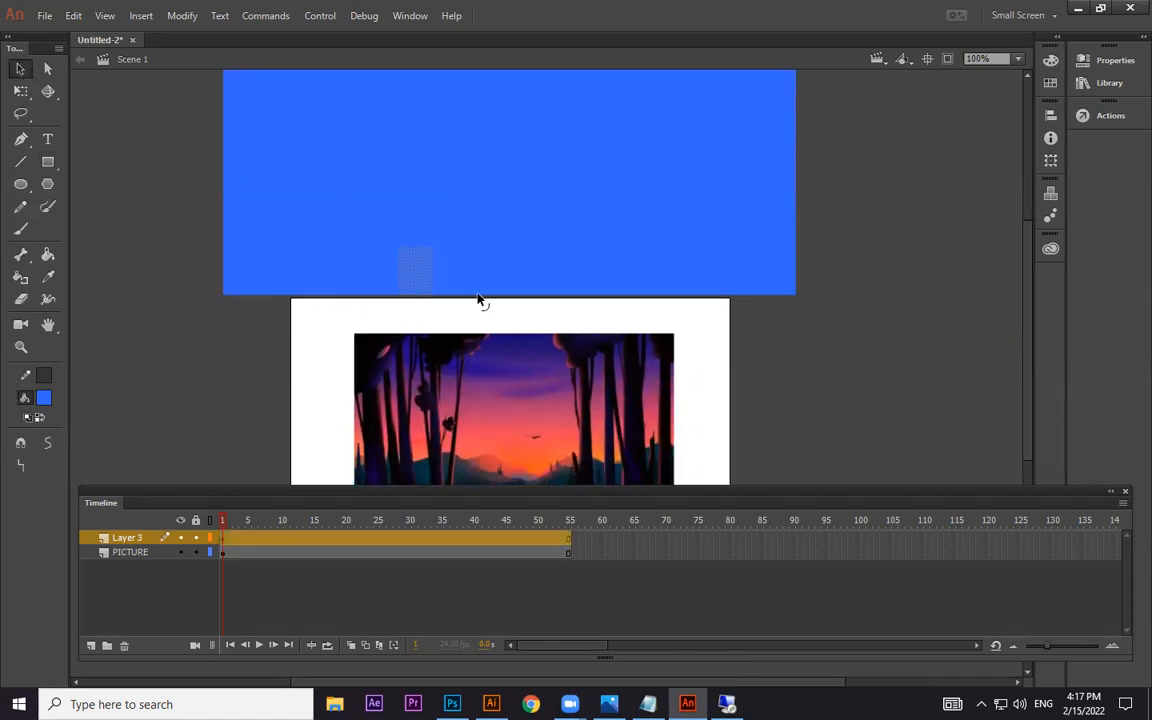
pyautogui.moveTo(481, 297); pyautogui.dragTo(515, 235)
pyautogui.moveTo(560, 313); pyautogui.dragTo(566, 245)
pyautogui.moveTo(626, 324); pyautogui.dragTo(742, 247)
pyautogui.click(743, 325)
pyautogui.moveTo(749, 293); pyautogui.dragTo(742, 329)
pyautogui.moveTo(634, 261); pyautogui.dragTo(625, 244)
pyautogui.moveTo(585, 304)
pyautogui.mouseDown()
pyautogui.moveTo(589, 279)
pyautogui.moveTo(604, 283)
pyautogui.mouseUp()
pyautogui.hotkey('ctrl', 'z')
pyautogui.click(766, 332)
pyautogui.moveTo(473, 300); pyautogui.dragTo(394, 249)
pyautogui.moveTo(497, 286); pyautogui.dragTo(494, 303)
pyautogui.click(351, 303)
pyautogui.moveTo(348, 297)
pyautogui.mouseDown()
pyautogui.moveTo(352, 311)
pyautogui.moveTo(337, 309)
pyautogui.mouseUp()
pyautogui.moveTo(445, 291); pyautogui.dragTo(451, 277)
pyautogui.moveTo(745, 299); pyautogui.dragTo(746, 292)
pyautogui.moveTo(262, 298); pyautogui.dragTo(265, 296)
# Step: Raise both upper corners of the wavy blue shape to make it taller
pyautogui.press('space')
pyautogui.moveTo(774, 315); pyautogui.dragTo(762, 463)
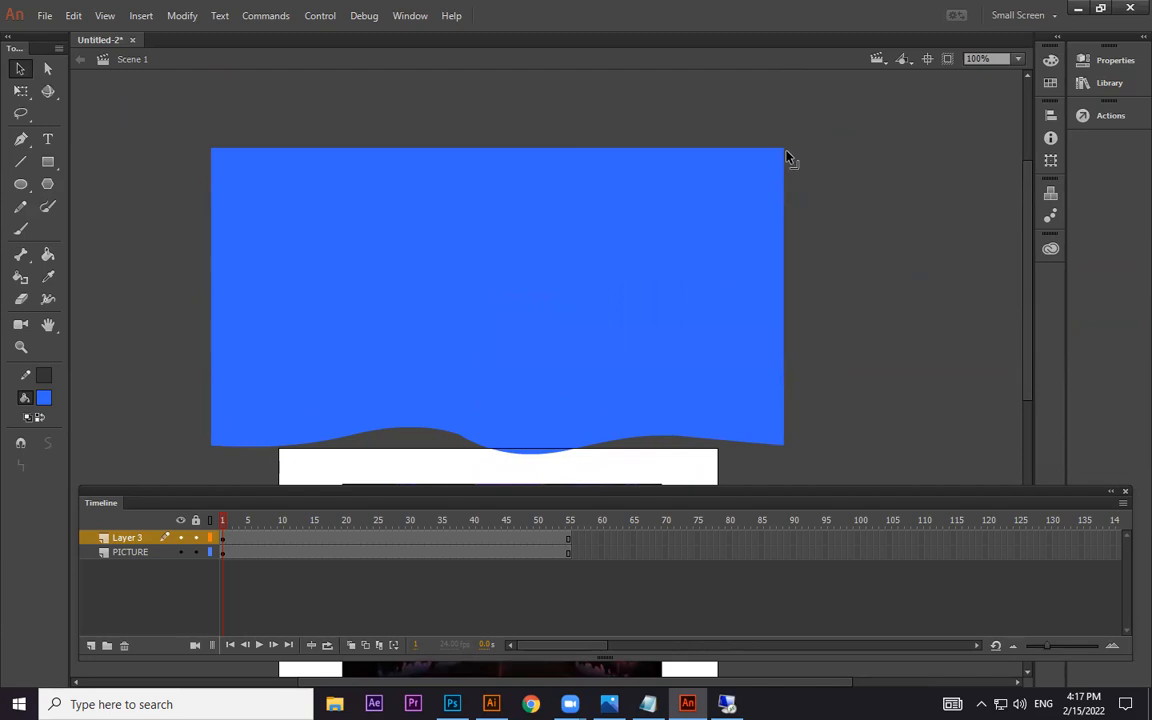
pyautogui.moveTo(786, 152); pyautogui.dragTo(790, 95)
pyautogui.moveTo(212, 152); pyautogui.dragTo(213, 97)
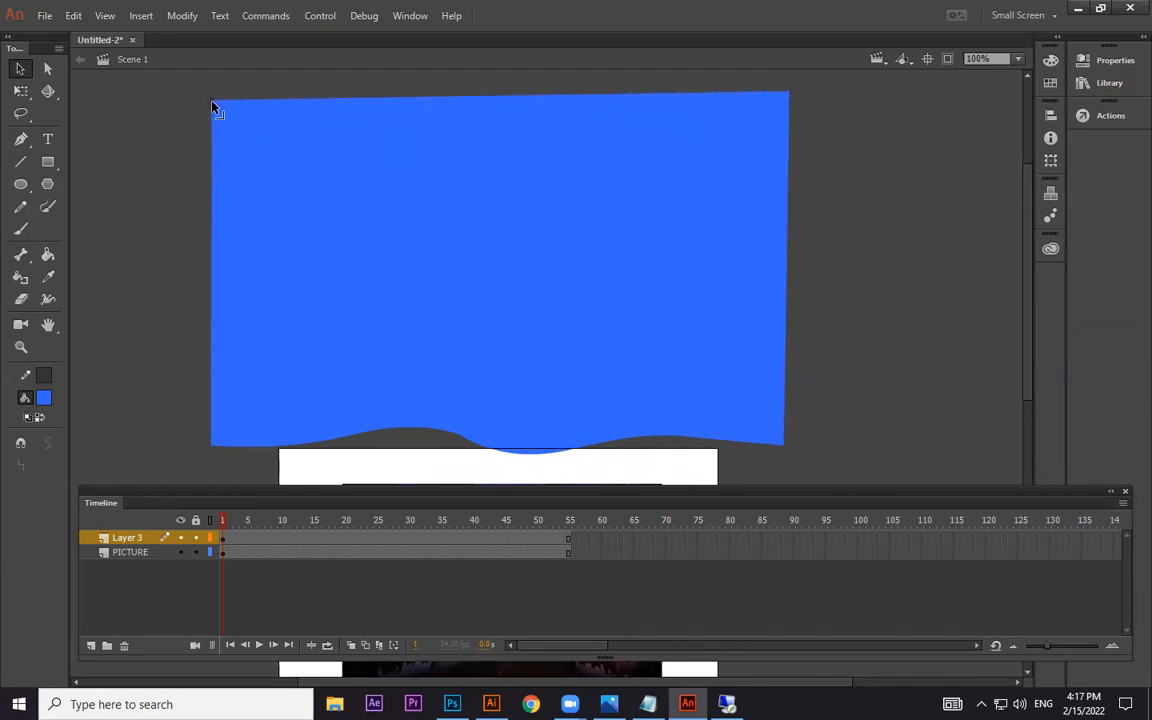
# Step: Insert a keyframe at frame 25 on Layer 3 and create a classic tween between frames 1 and 25
pyautogui.hotkey('ctrl', '-')
pyautogui.press('space')
pyautogui.moveTo(715, 391); pyautogui.dragTo(752, 261)
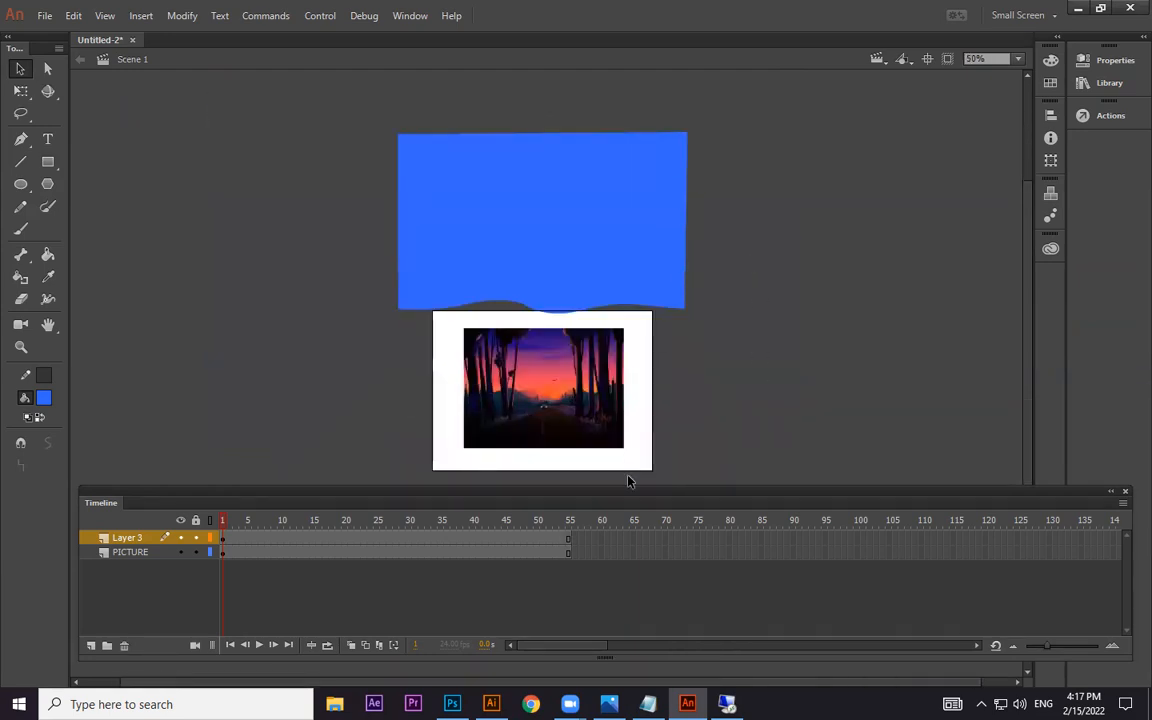
pyautogui.click(376, 539)
pyautogui.press('F6')
pyautogui.click(365, 539)
pyautogui.rightClick(365, 539)
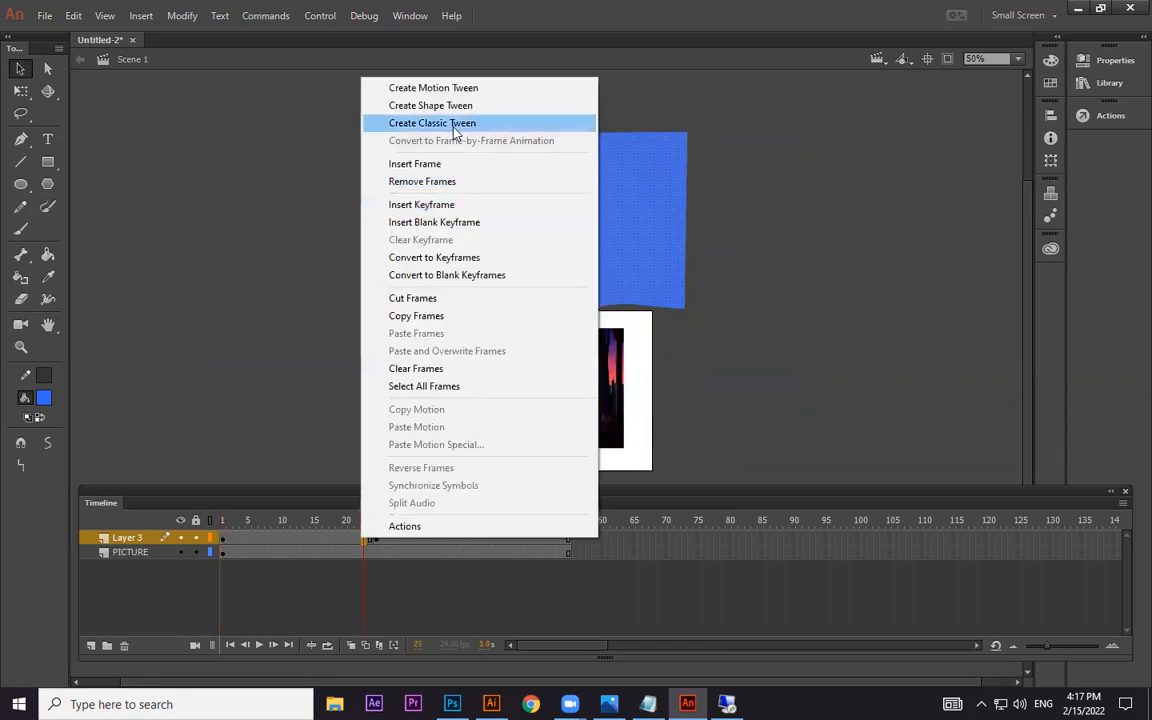
pyautogui.click(452, 122)
# Step: Move the wavy blue shape down at frame 25 so it covers nearly the whole stage
pyautogui.moveTo(614, 185); pyautogui.dragTo(612, 346)
pyautogui.hotkey('ctrl', '=')
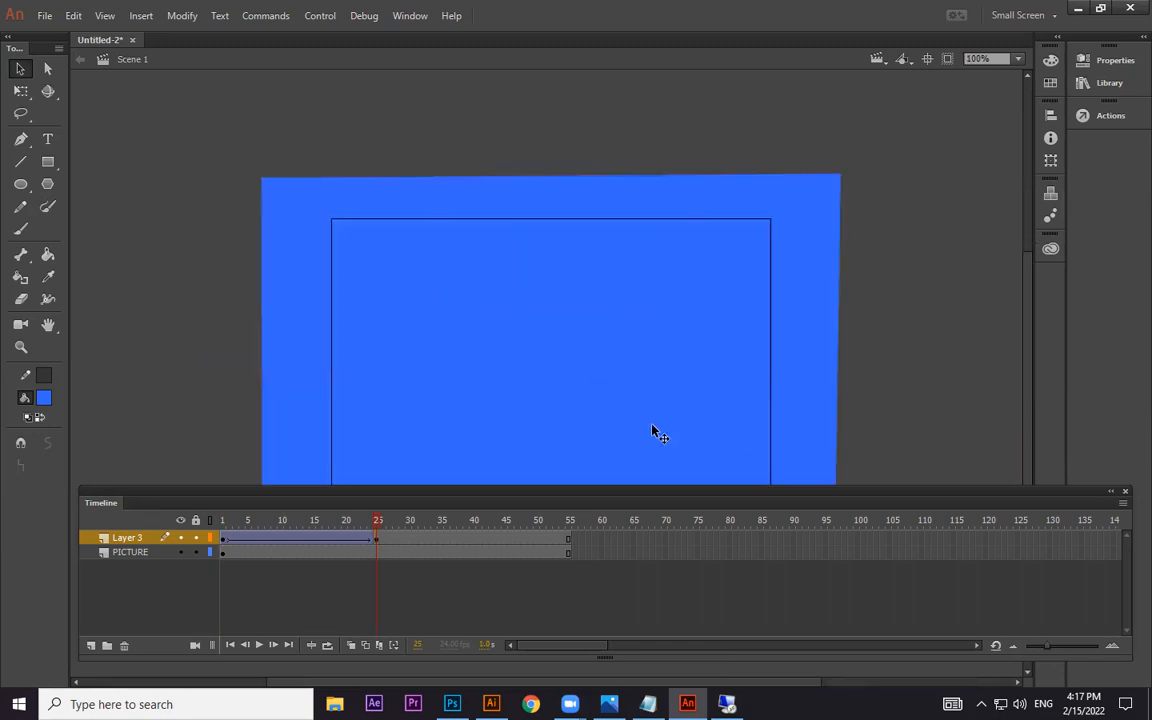
pyautogui.moveTo(740, 480); pyautogui.dragTo(762, 234)
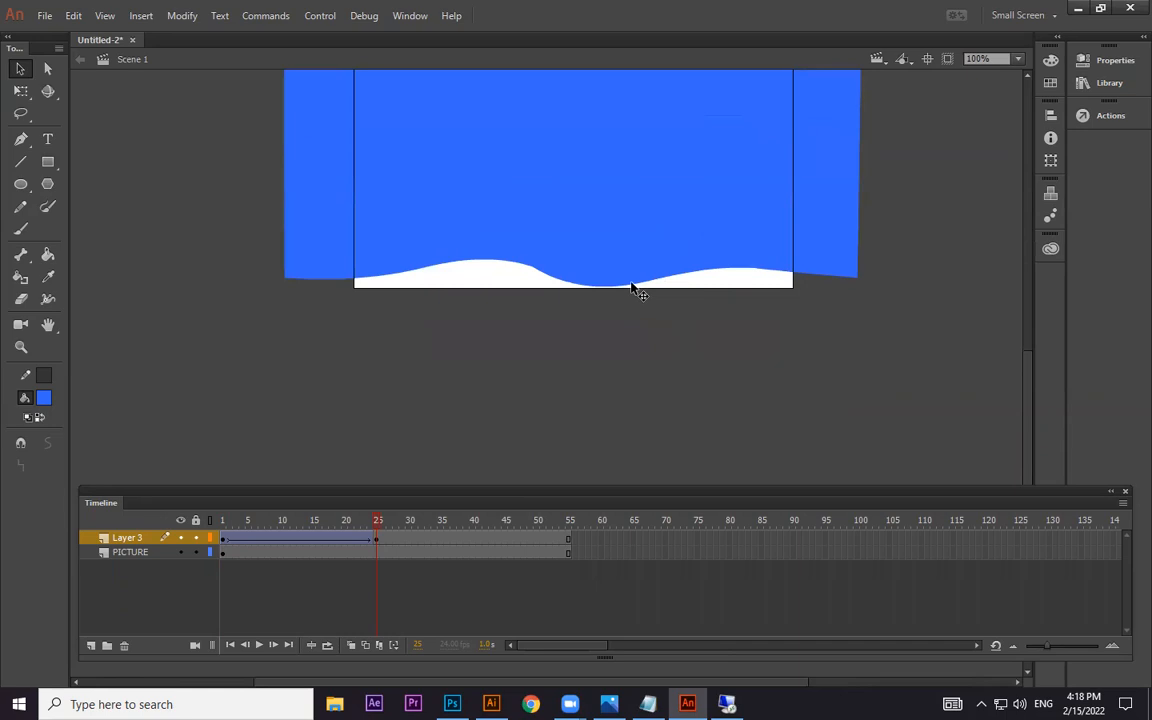
pyautogui.click(694, 221)
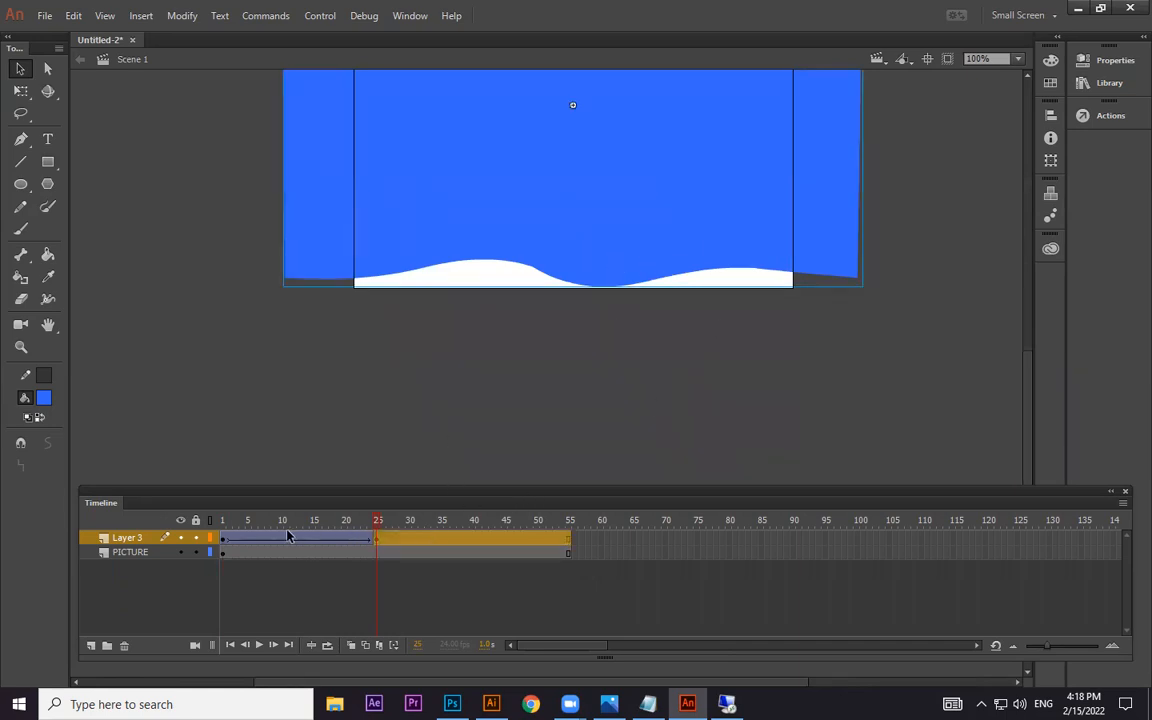
# Step: Convert Layer 3 into a mask for the PICTURE layer and scrub through the wavy reveal
pyautogui.rightClick(143, 538)
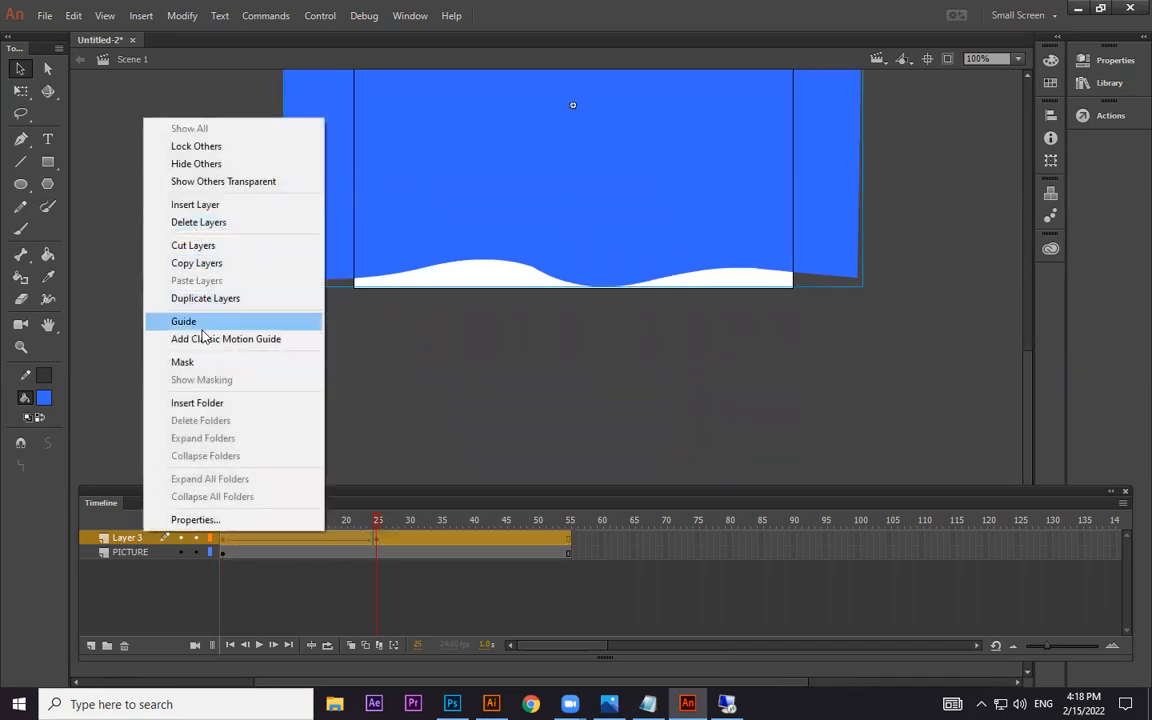
pyautogui.click(204, 365)
pyautogui.moveTo(301, 521); pyautogui.dragTo(141, 519)
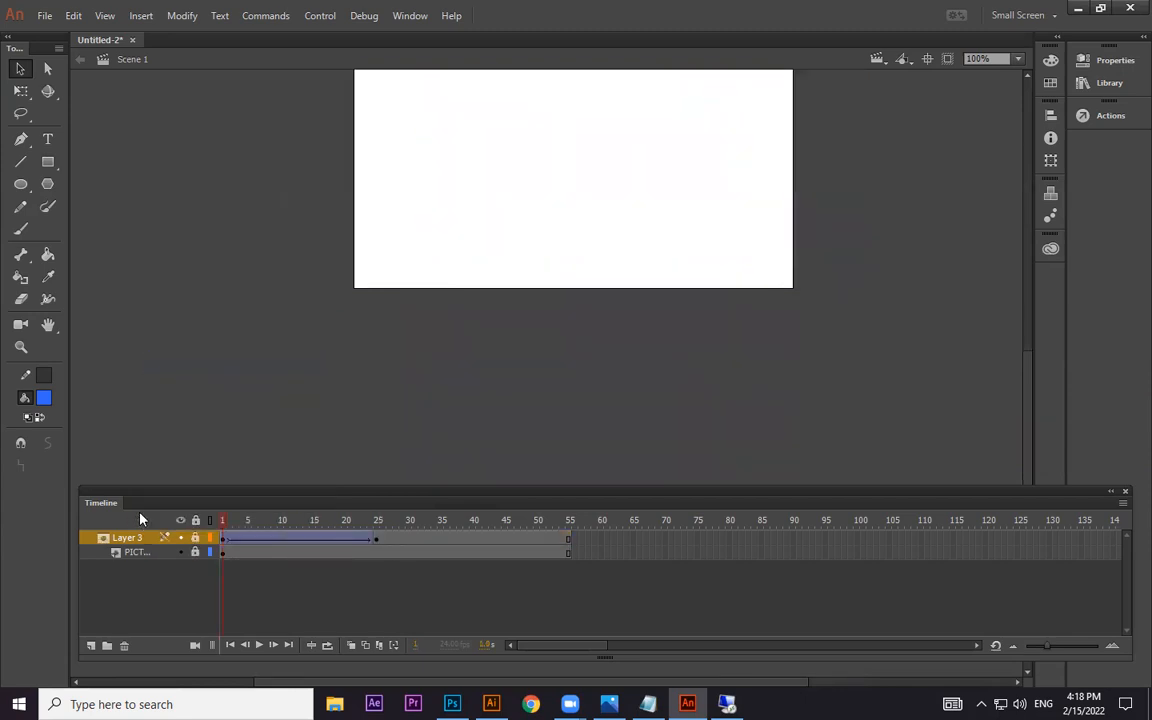
pyautogui.scroll(2, 697, 309)
pyautogui.scroll(-1, 492, 449)
pyautogui.moveTo(232, 521)
pyautogui.mouseDown()
pyautogui.moveTo(350, 522)
pyautogui.moveTo(222, 521)
pyautogui.mouseUp()
# Step: Delete Layer 3, unlock the PICTURE layer and add another new layer above it
pyautogui.rightClick(118, 537)
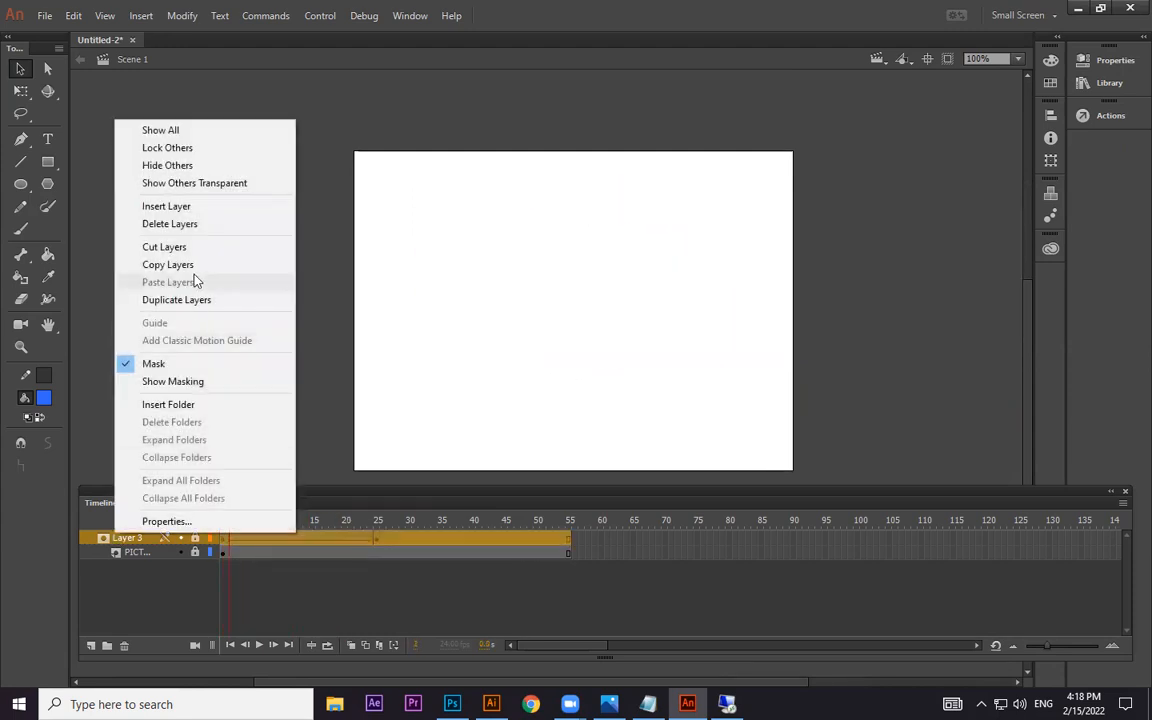
pyautogui.click(172, 224)
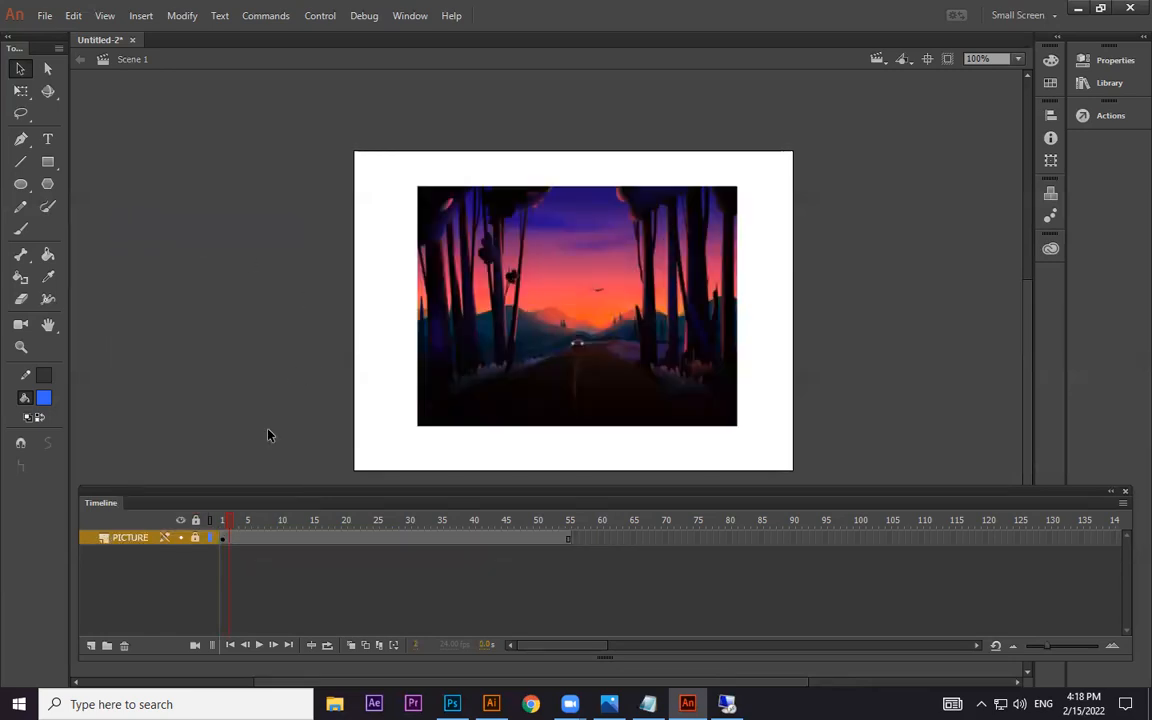
pyautogui.rightClick(113, 541)
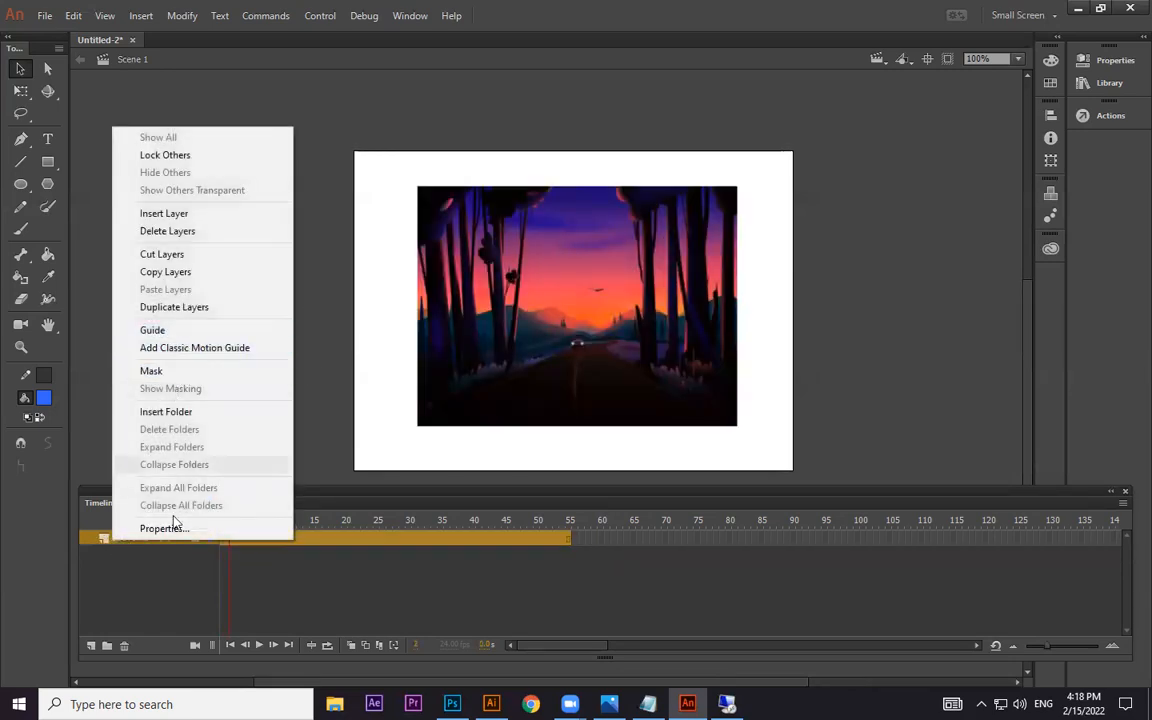
pyautogui.click(175, 558)
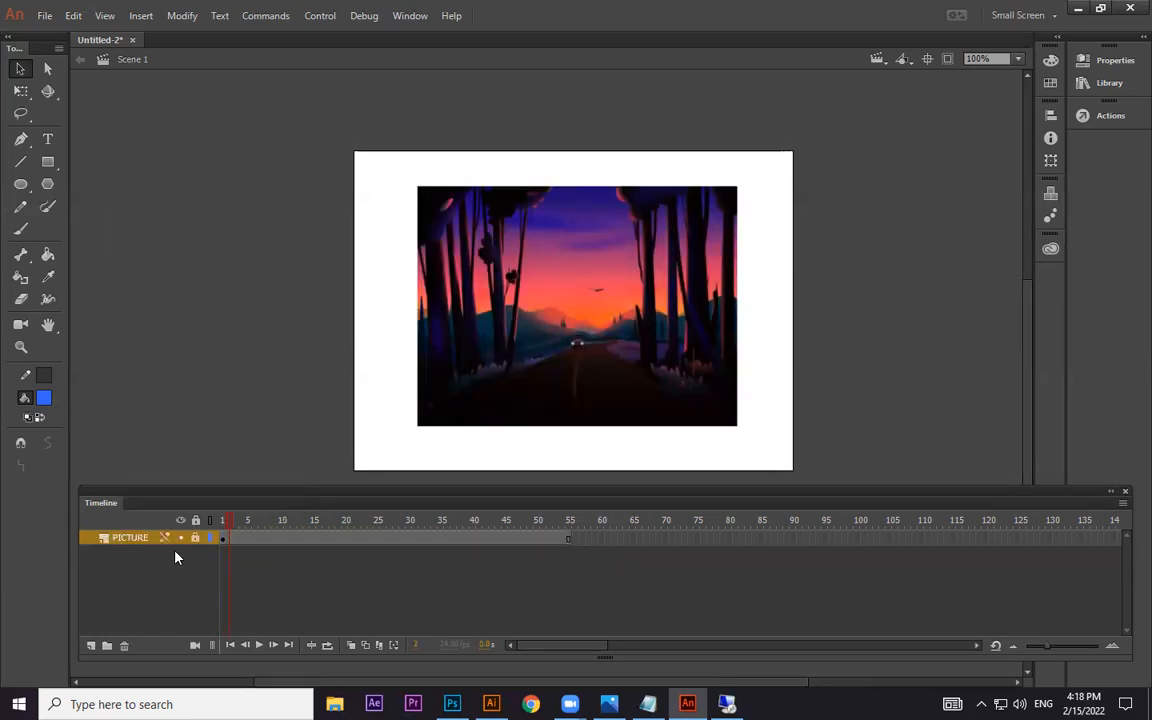
pyautogui.click(91, 645)
# Step: Draw a tall, narrow blue bar above the stage on Layer 4 and delete its outline
pyautogui.click(49, 163)
pyautogui.moveTo(497, 213); pyautogui.dragTo(519, 491)
pyautogui.moveTo(403, 131); pyautogui.dragTo(431, 455)
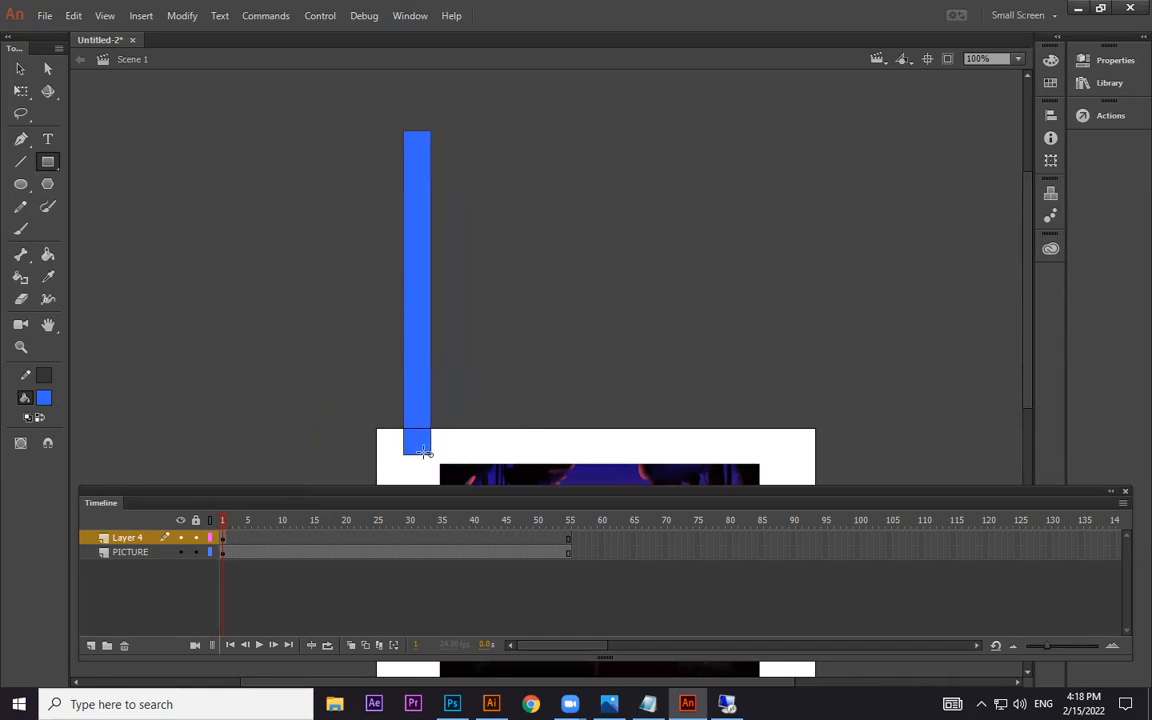
pyautogui.press('v')
pyautogui.doubleClick(432, 137)
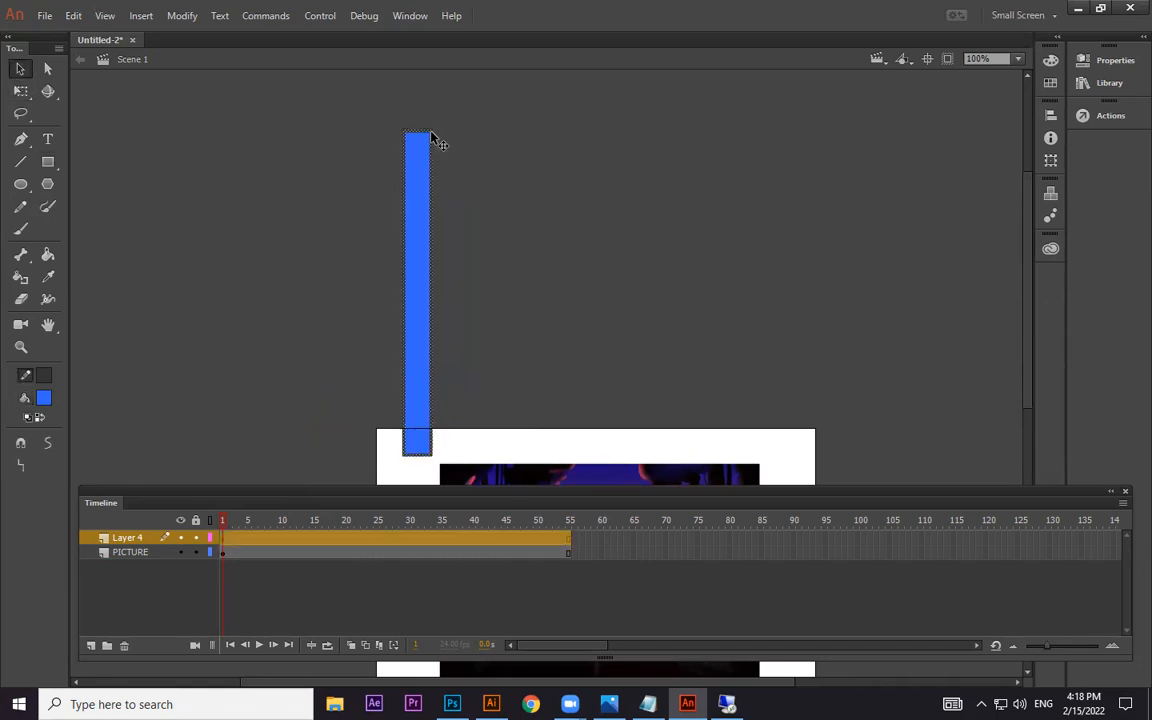
pyautogui.press('Delete')
# Step: Rotate the blue bar clockwise to a diagonal slant and lengthen it, up and to the left of the stage
pyautogui.moveTo(528, 306); pyautogui.dragTo(628, 196)
pyautogui.moveTo(525, 246); pyautogui.dragTo(346, 338)
pyautogui.moveTo(493, 186); pyautogui.dragTo(463, 233)
pyautogui.click(20, 91)
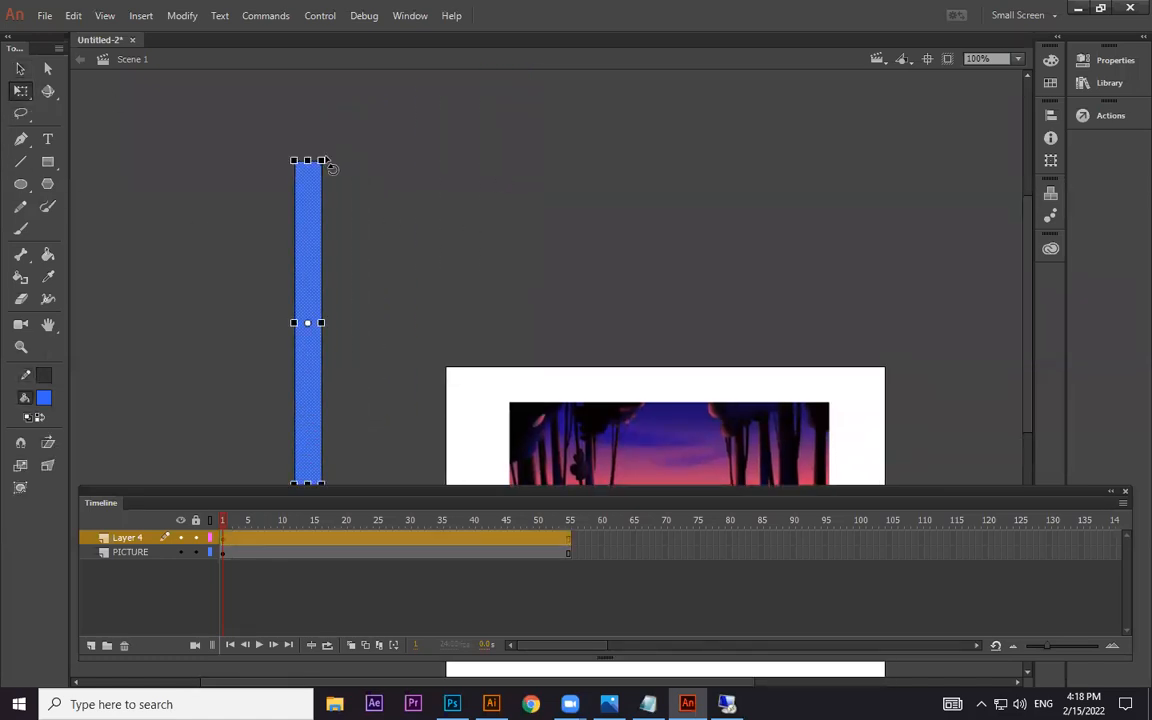
pyautogui.moveTo(335, 162); pyautogui.dragTo(476, 101)
pyautogui.moveTo(396, 224); pyautogui.dragTo(353, 220)
pyautogui.hotkey('ctrl', '-')
pyautogui.moveTo(513, 300); pyautogui.dragTo(545, 383)
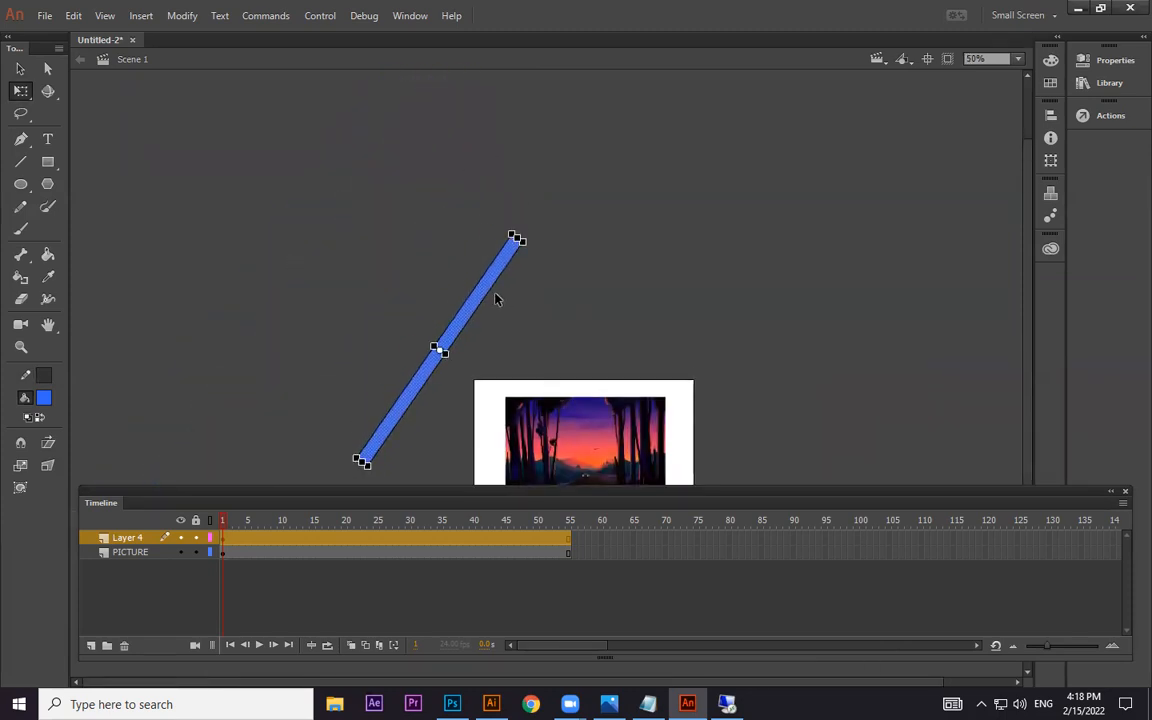
# Step: Duplicate the diagonal bar repeatedly to build a block of closely spaced parallel stripes
pyautogui.moveTo(450, 345); pyautogui.dragTo(343, 243)
pyautogui.hotkey('ctrl', '=')
pyautogui.moveTo(471, 242); pyautogui.dragTo(418, 216)
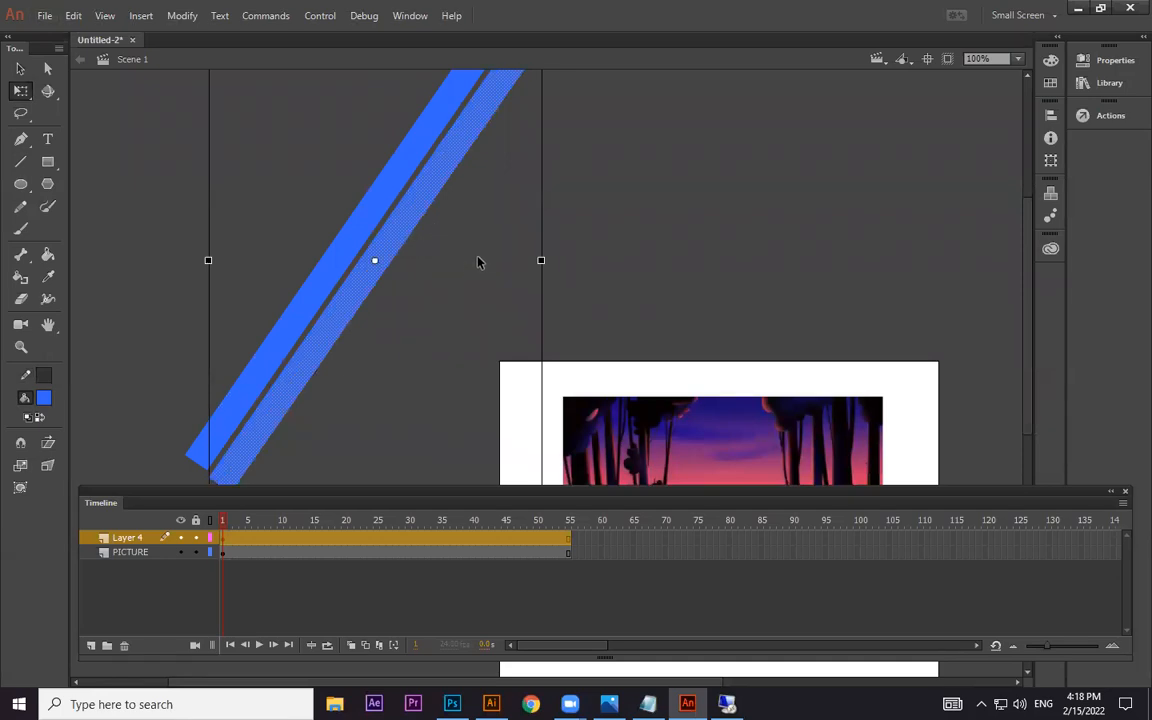
pyautogui.hotkey('ctrl', '-')
pyautogui.moveTo(213, 100); pyautogui.dragTo(465, 378)
pyautogui.moveTo(408, 222); pyautogui.dragTo(303, 175)
# Step: Select the whole block of stripes at frame 1 and place it against the stage's upper-left corner
pyautogui.click(531, 247)
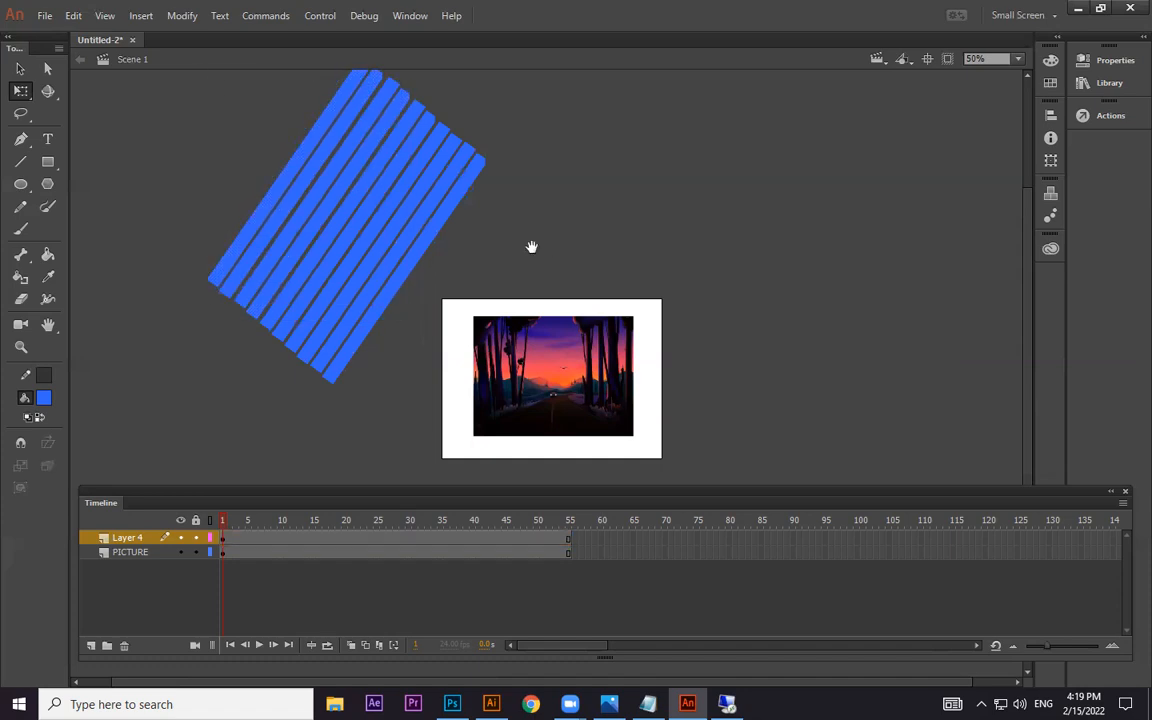
pyautogui.moveTo(531, 247); pyautogui.dragTo(533, 275)
pyautogui.click(222, 542)
pyautogui.moveTo(506, 327); pyautogui.dragTo(479, 311)
pyautogui.moveTo(402, 247); pyautogui.dragTo(452, 292)
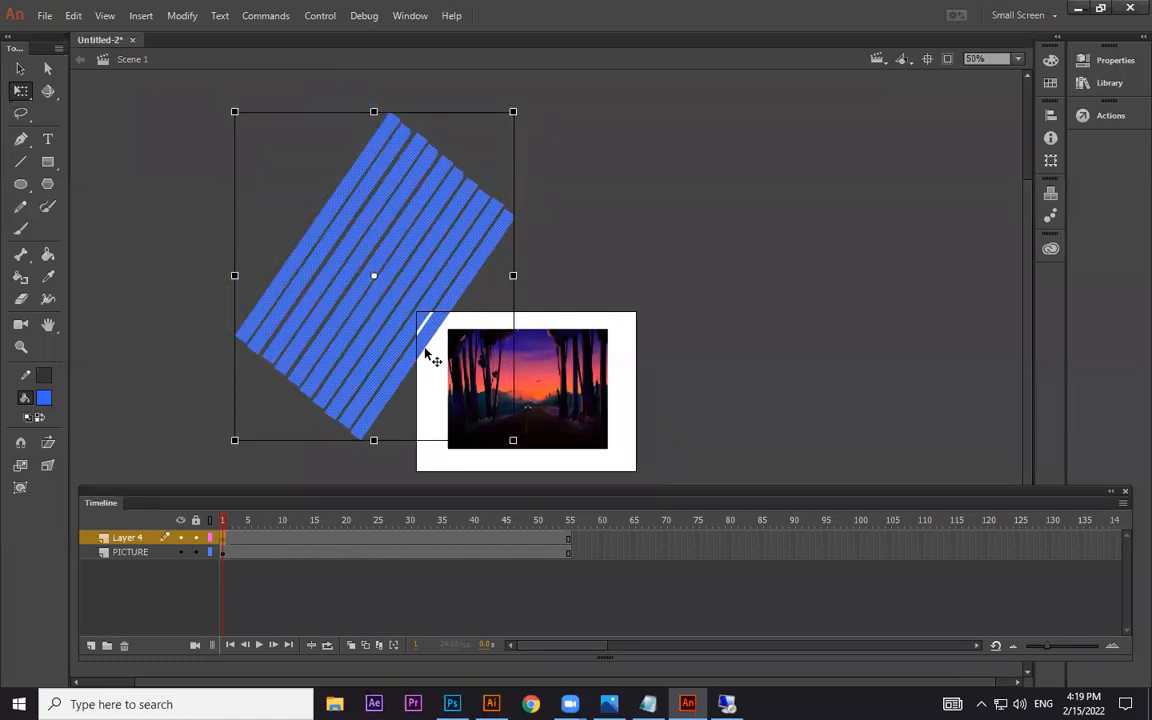
# Step: Add a keyframe at frame 24 on Layer 4 and classic-tween the stripes diagonally across the stage to its lower-right side
pyautogui.click(369, 538)
pyautogui.press('F6')
pyautogui.rightClick(345, 539)
pyautogui.click(416, 120)
pyautogui.click(371, 538)
pyautogui.moveTo(445, 241); pyautogui.dragTo(757, 451)
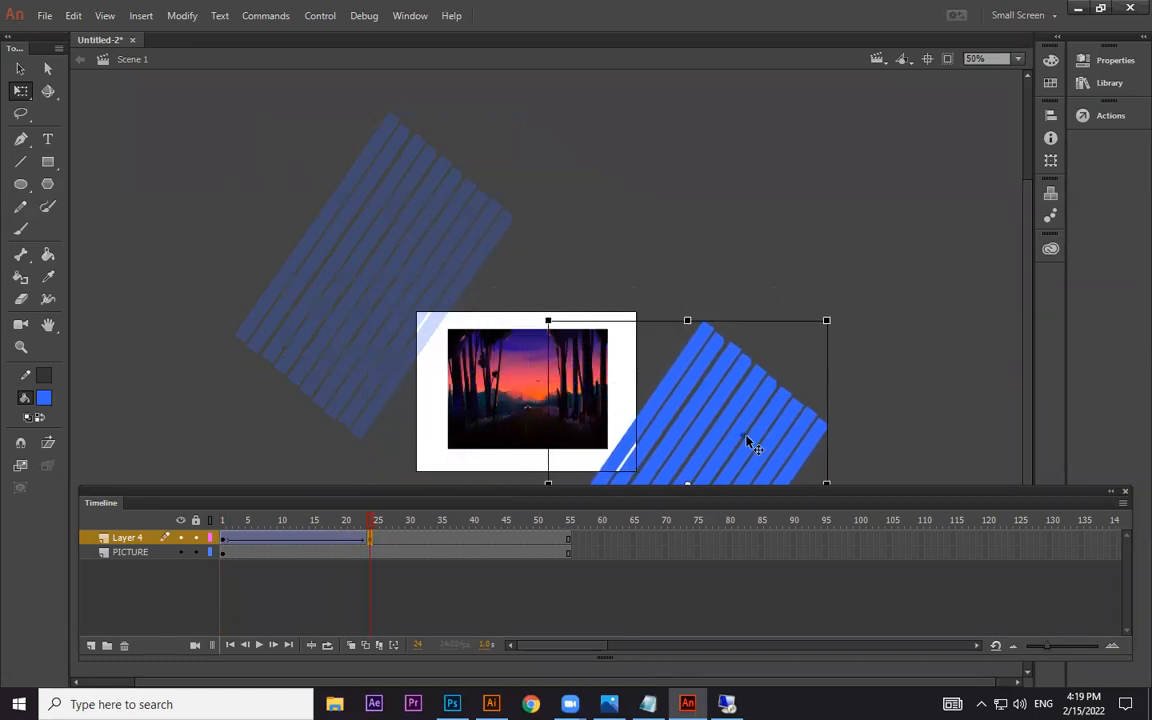
# Step: Convert Layer 4 into a mask for the PICTURE layer and test the movie
pyautogui.rightClick(143, 538)
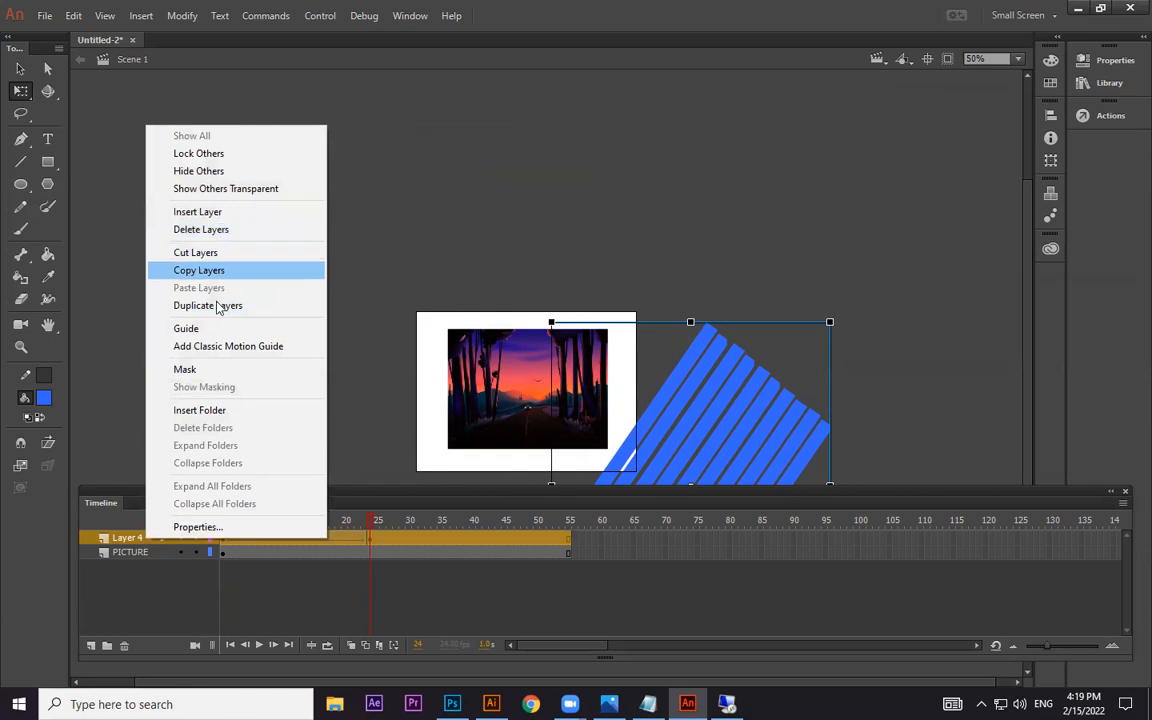
pyautogui.click(215, 369)
pyautogui.hotkey('ctrl', 'Return')
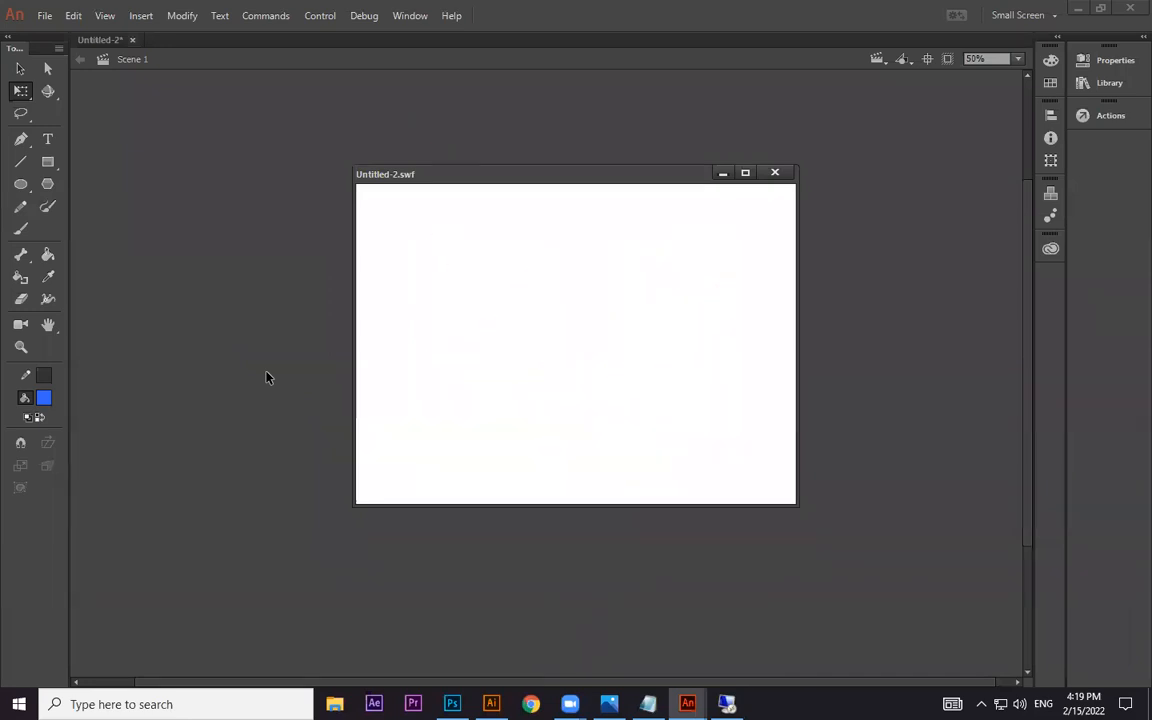
pyautogui.click(774, 172)
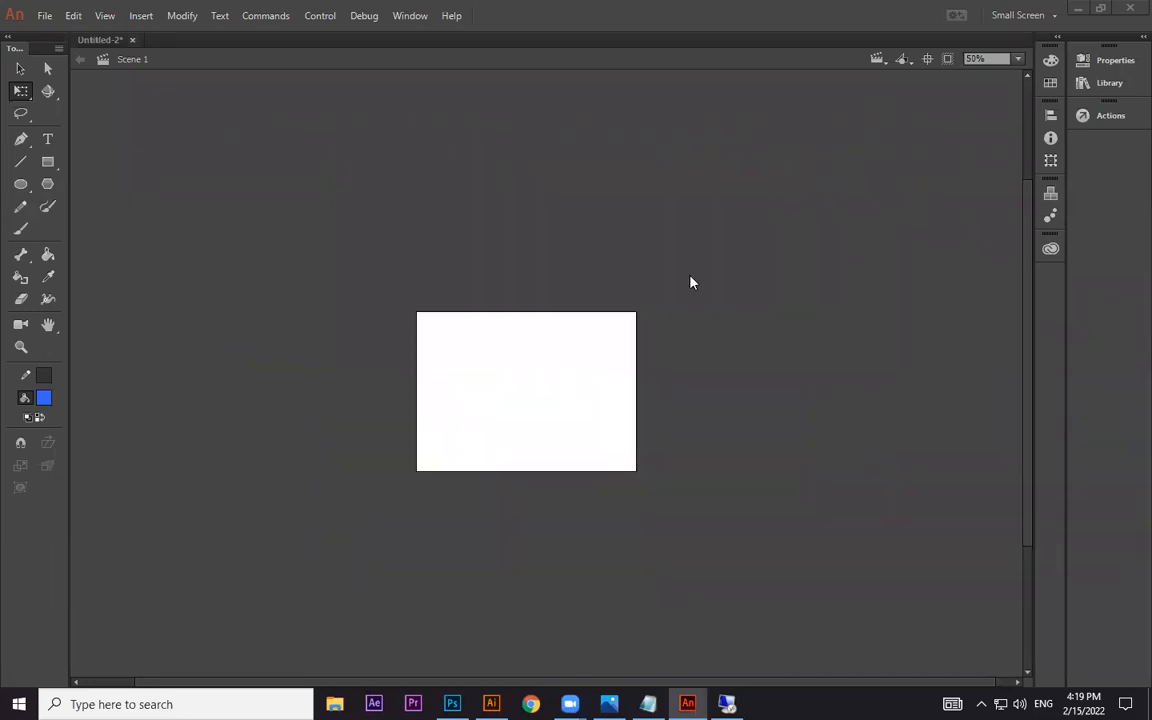
# Step: Insert frames within the Layer 4 tween and the PICTURE layer to stretch the animation to frame 123, and test the movie
pyautogui.click(338, 545)
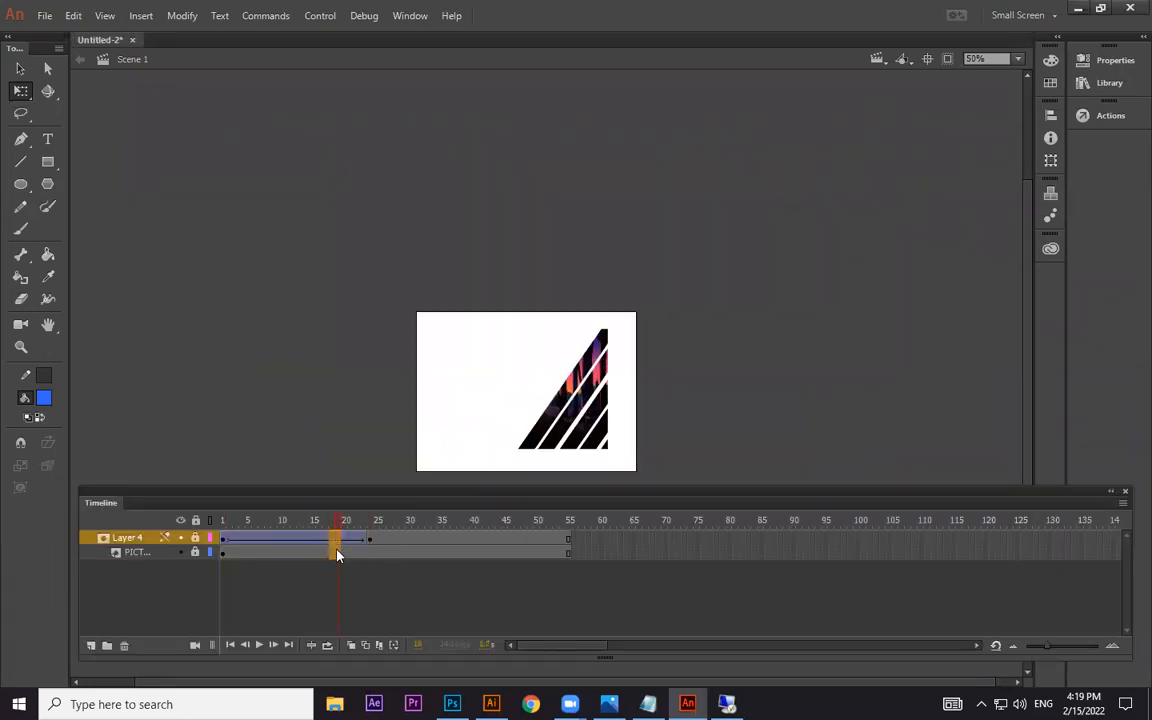
pyautogui.click(336, 552)
pyautogui.press('F5')
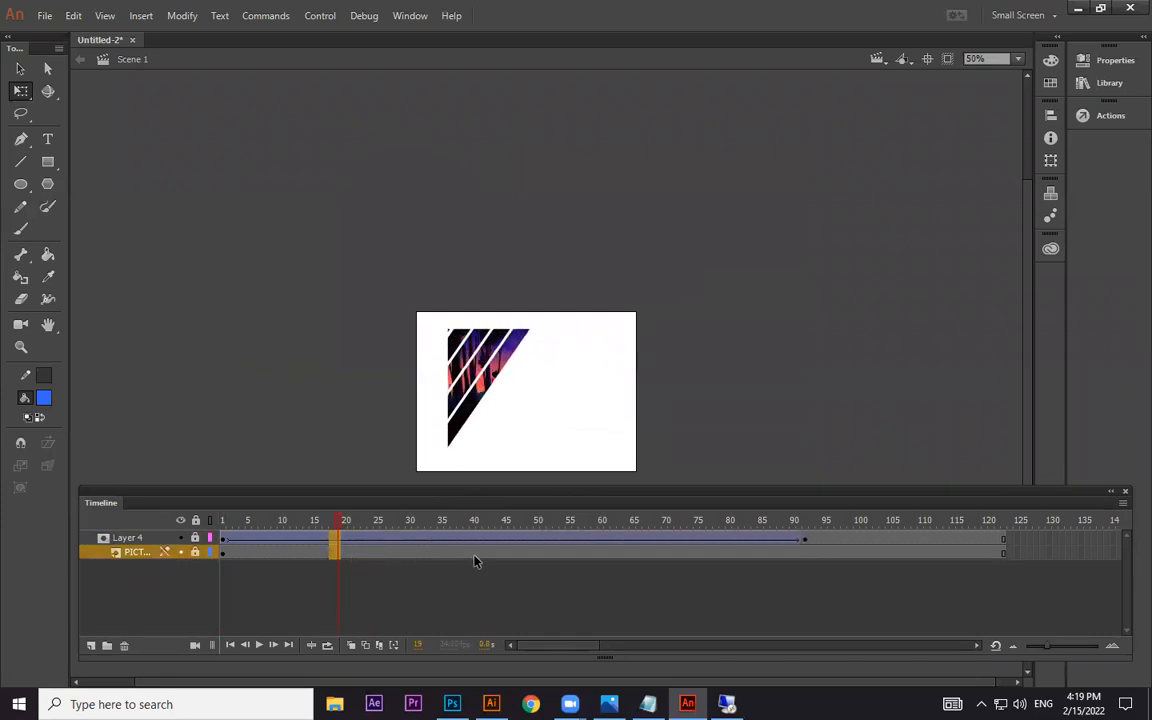
pyautogui.hotkey('ctrl', 'Return')
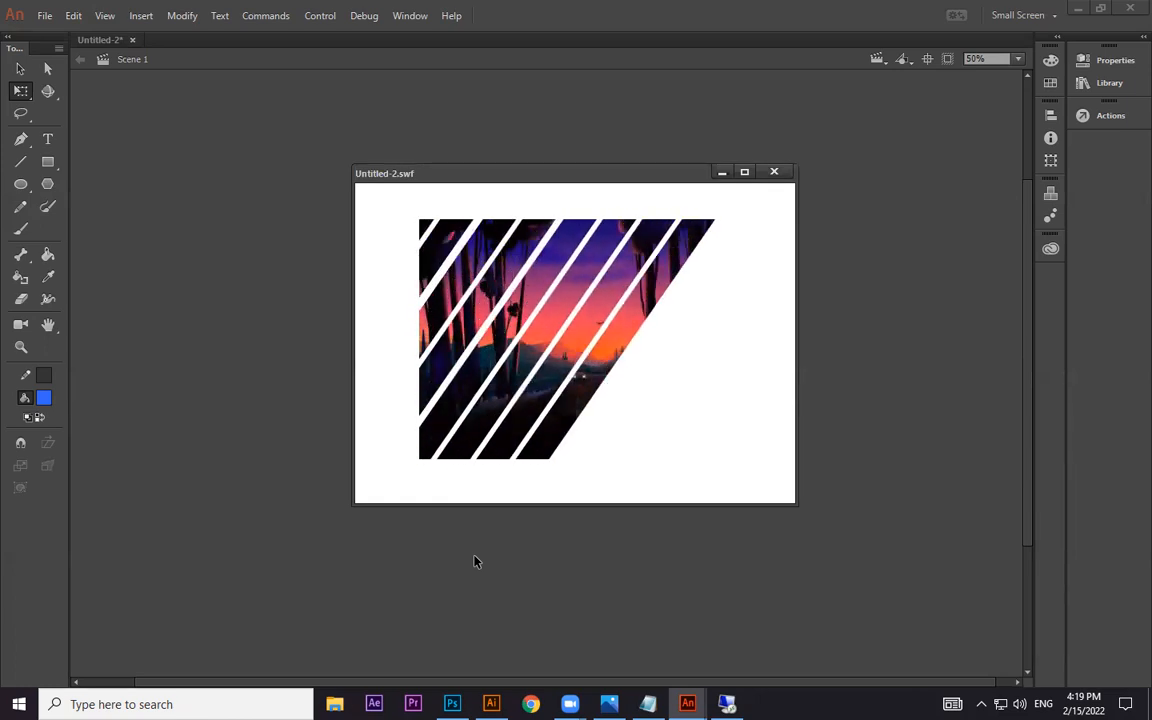
pyautogui.click(774, 172)
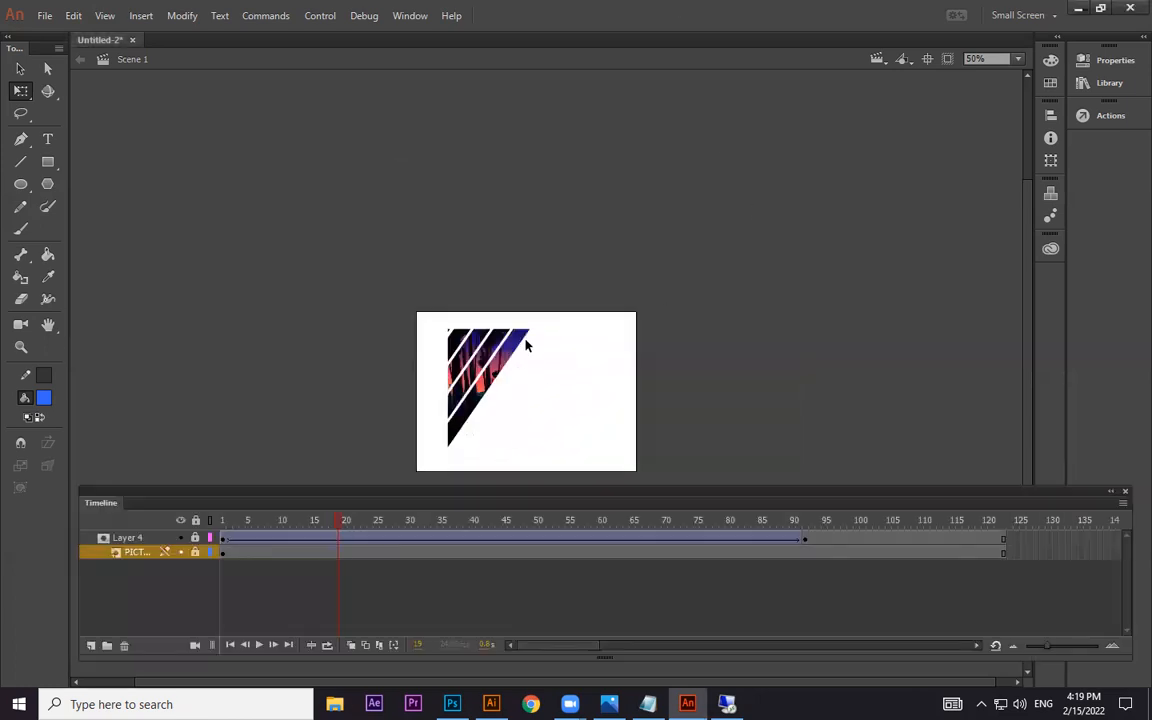
# Step: Scrub through the timeline to examine how the moving stripes reveal the picture
pyautogui.moveTo(219, 521); pyautogui.dragTo(582, 522)
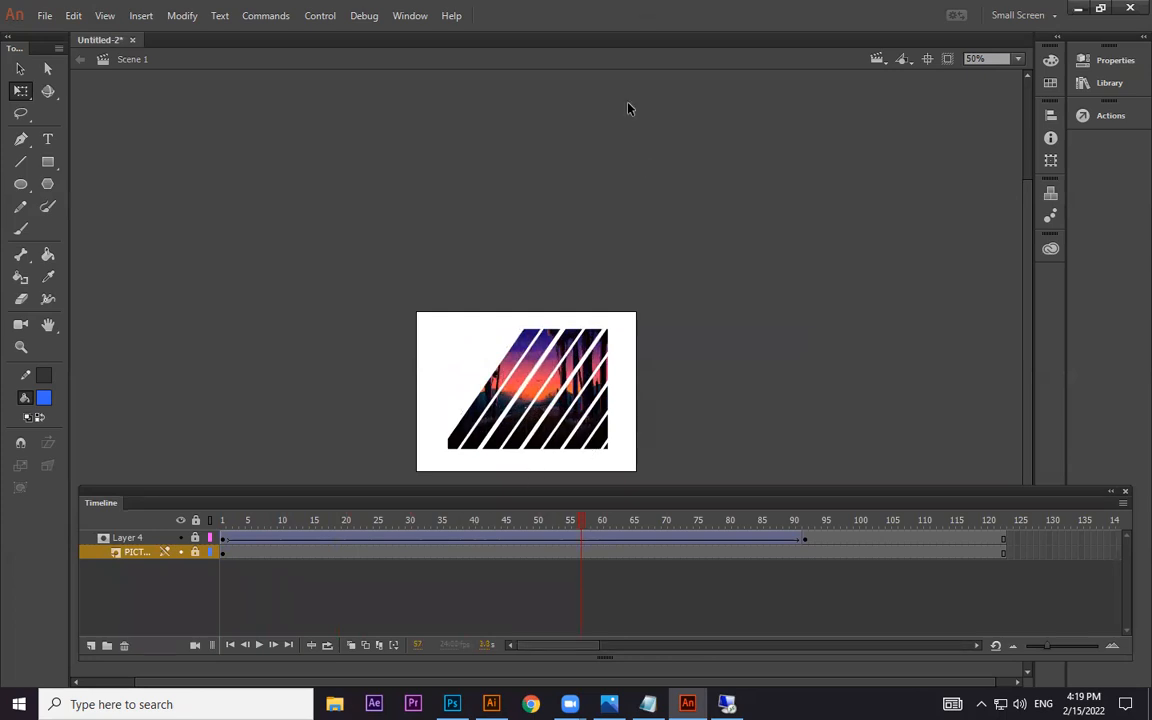
pyautogui.moveTo(222, 521); pyautogui.dragTo(390, 532)
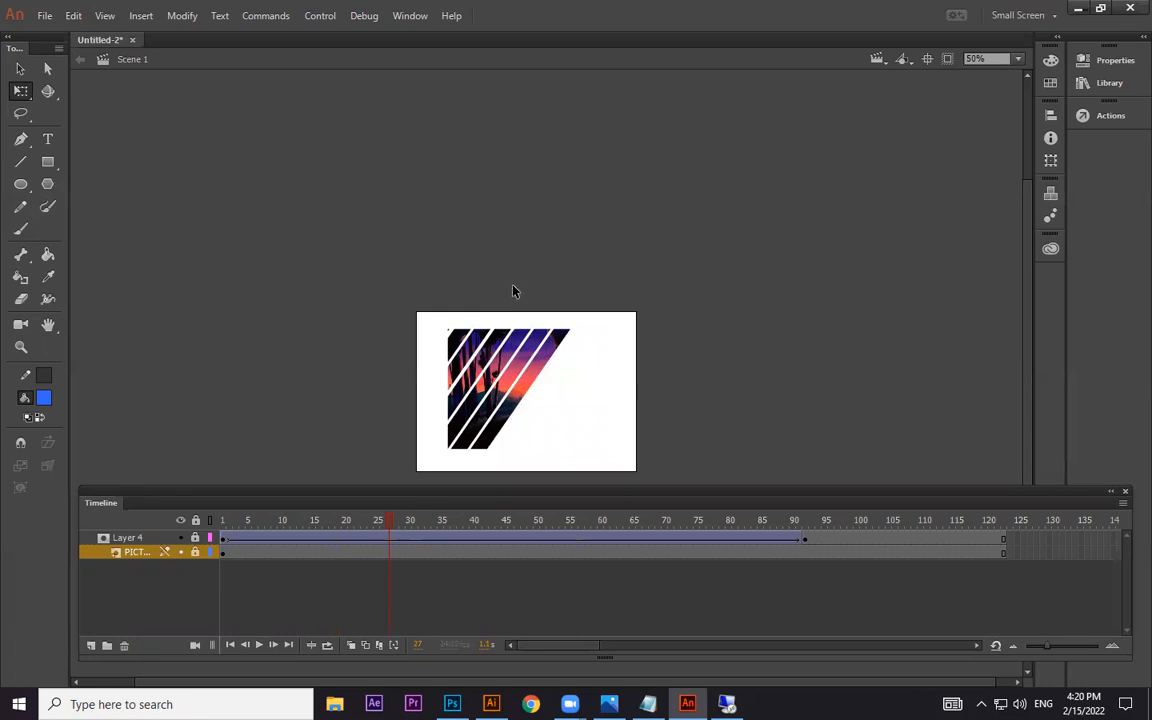
pyautogui.moveTo(251, 530); pyautogui.dragTo(325, 524)
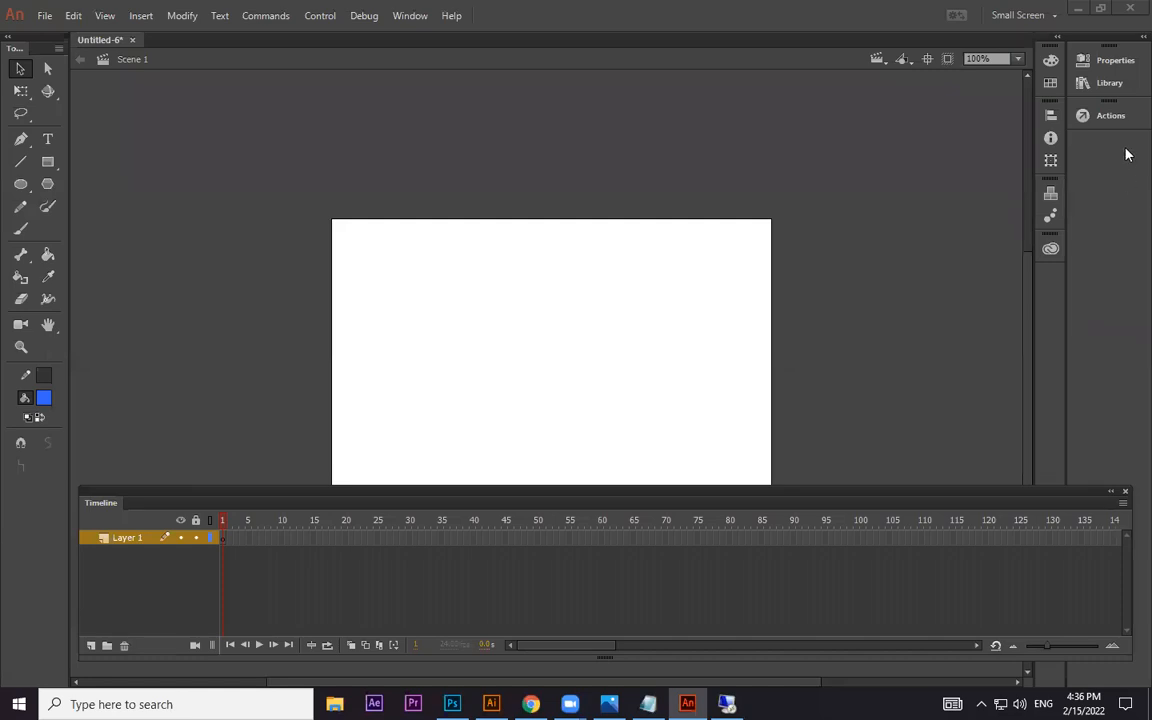
# Step: Place the black-and-white and coloured tree pictures on the stage of the new document, one exactly on the other
pyautogui.click(1079, 8)
pyautogui.moveTo(543, 153); pyautogui.dragTo(613, 333)
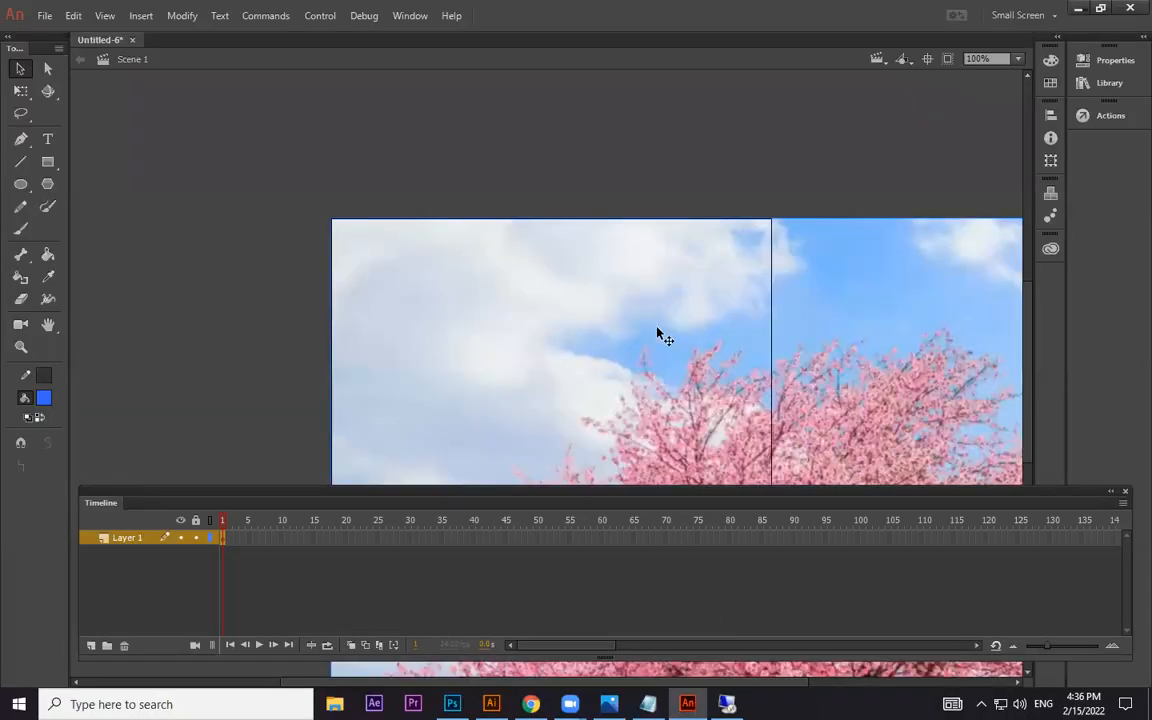
pyautogui.hotkey('ctrl', '-')
pyautogui.hotkey('ctrl', '-')
pyautogui.moveTo(753, 398); pyautogui.dragTo(767, 240)
pyautogui.moveTo(658, 331); pyautogui.dragTo(843, 334)
pyautogui.hotkey('ctrl', 'z')
# Step: Select both tree pictures, scale them down together and fit them inside the stage near its centre
pyautogui.moveTo(839, 197); pyautogui.dragTo(573, 392)
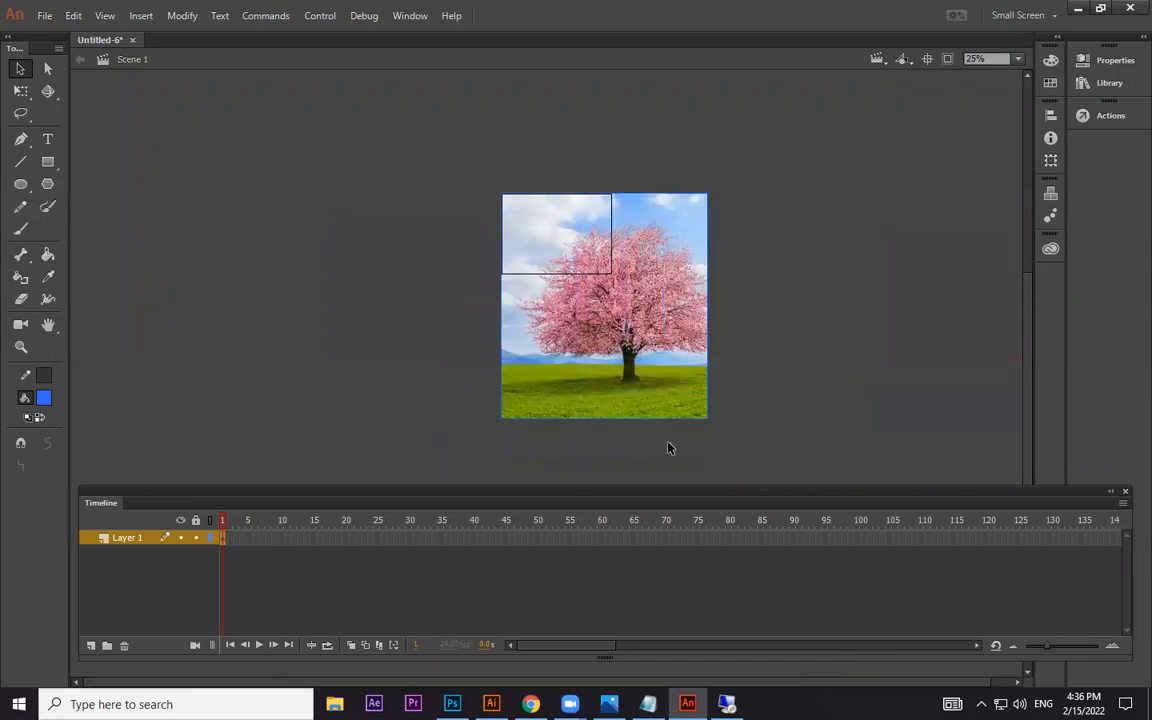
pyautogui.click(20, 91)
pyautogui.moveTo(706, 419); pyautogui.dragTo(576, 257)
pyautogui.hotkey('ctrl', '1')
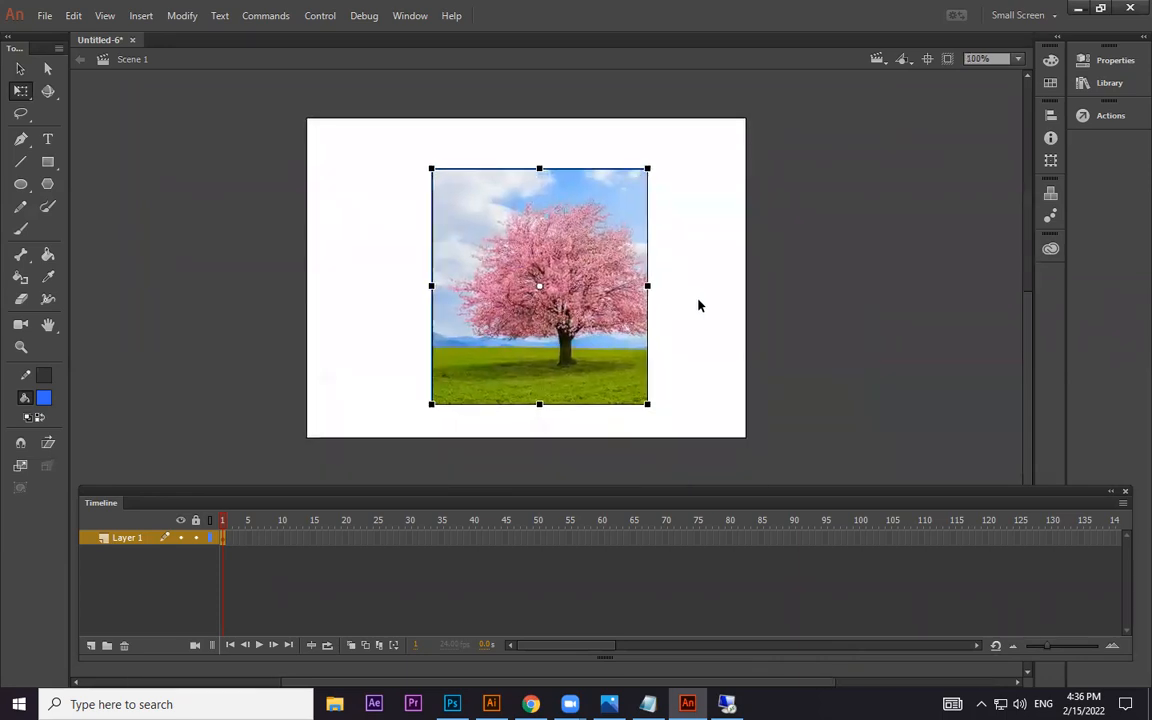
pyautogui.click(700, 306)
pyautogui.moveTo(766, 338); pyautogui.dragTo(826, 355)
pyautogui.moveTo(674, 309); pyautogui.dragTo(832, 293)
pyautogui.hotkey('ctrl', 'z')
pyautogui.moveTo(797, 342); pyautogui.dragTo(716, 341)
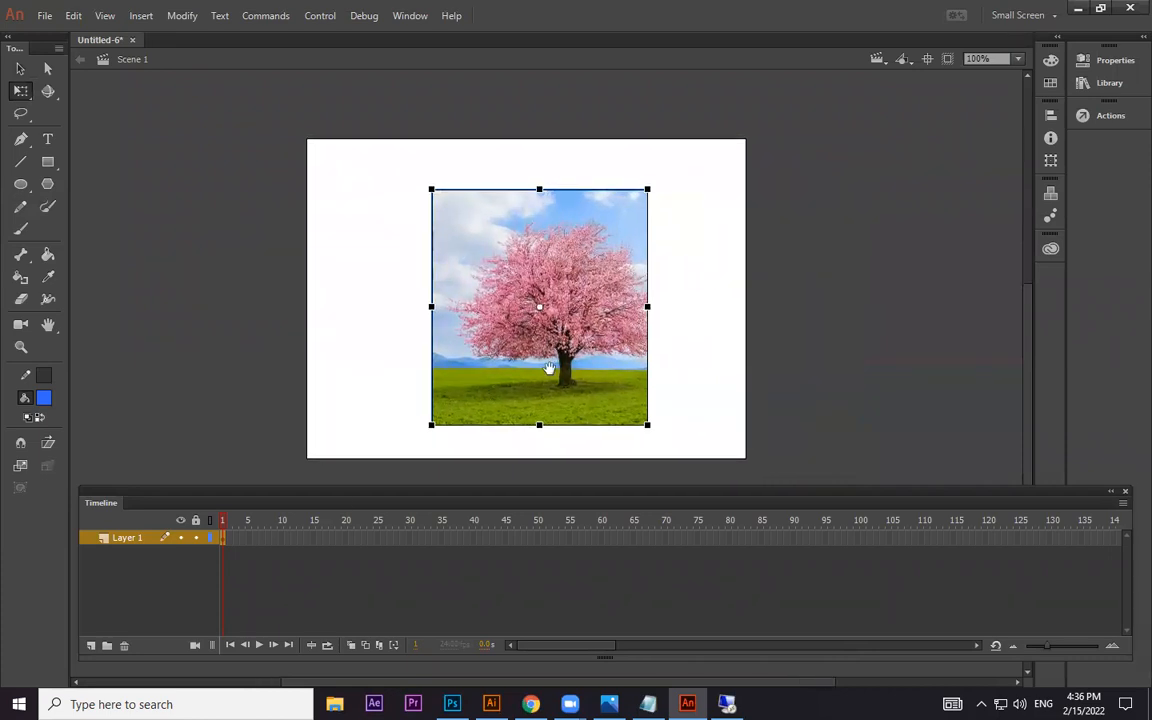
# Step: Move the coloured tree picture in place onto a new Layer 2 and toggle that layer's visibility to check the alignment
pyautogui.hotkey('ctrl', 'x')
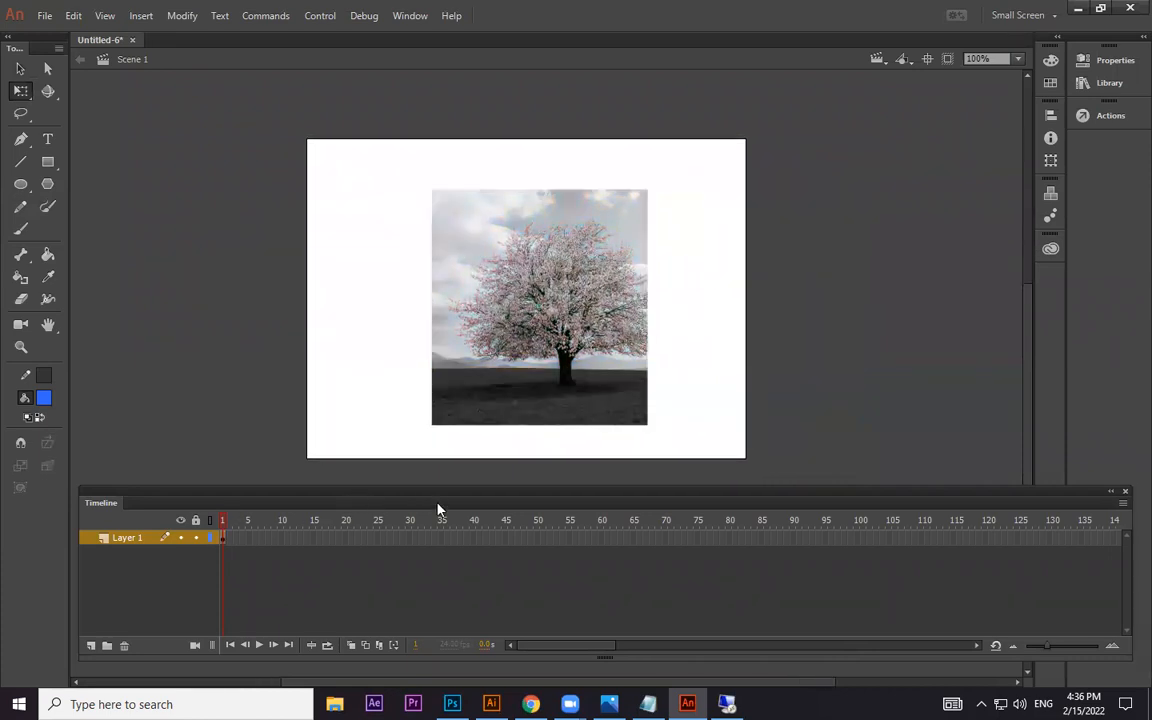
pyautogui.click(90, 646)
pyautogui.hotkey('ctrl', 'v')
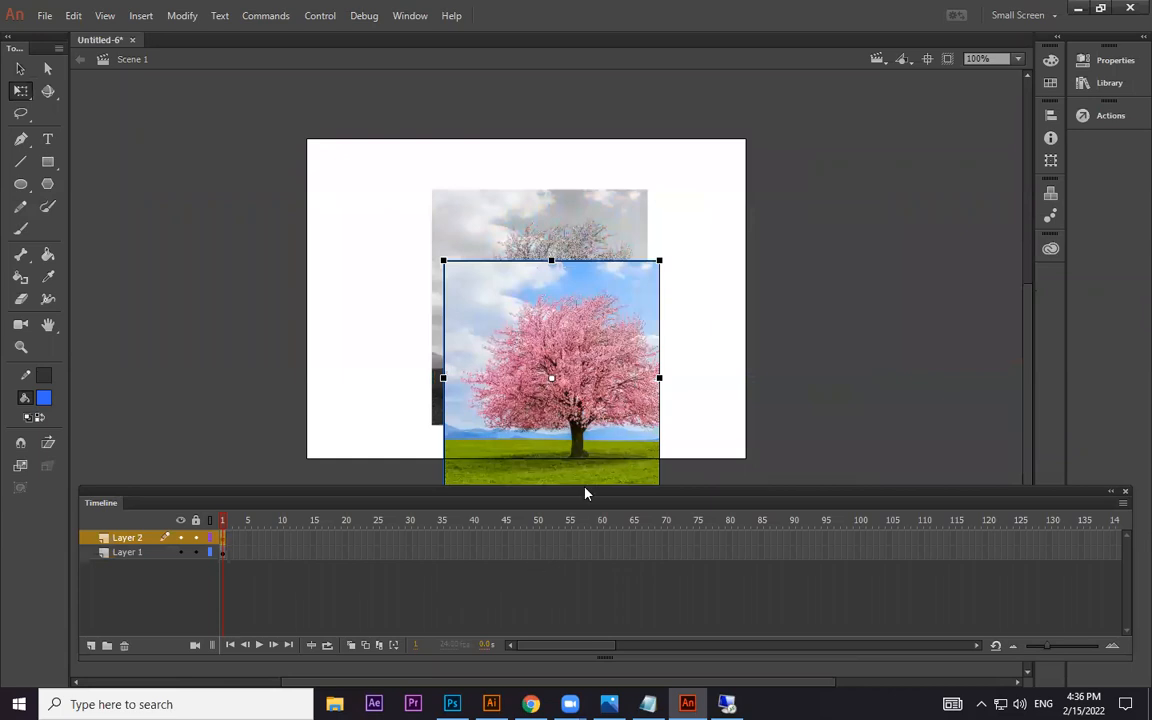
pyautogui.hotkey('ctrl', 'z')
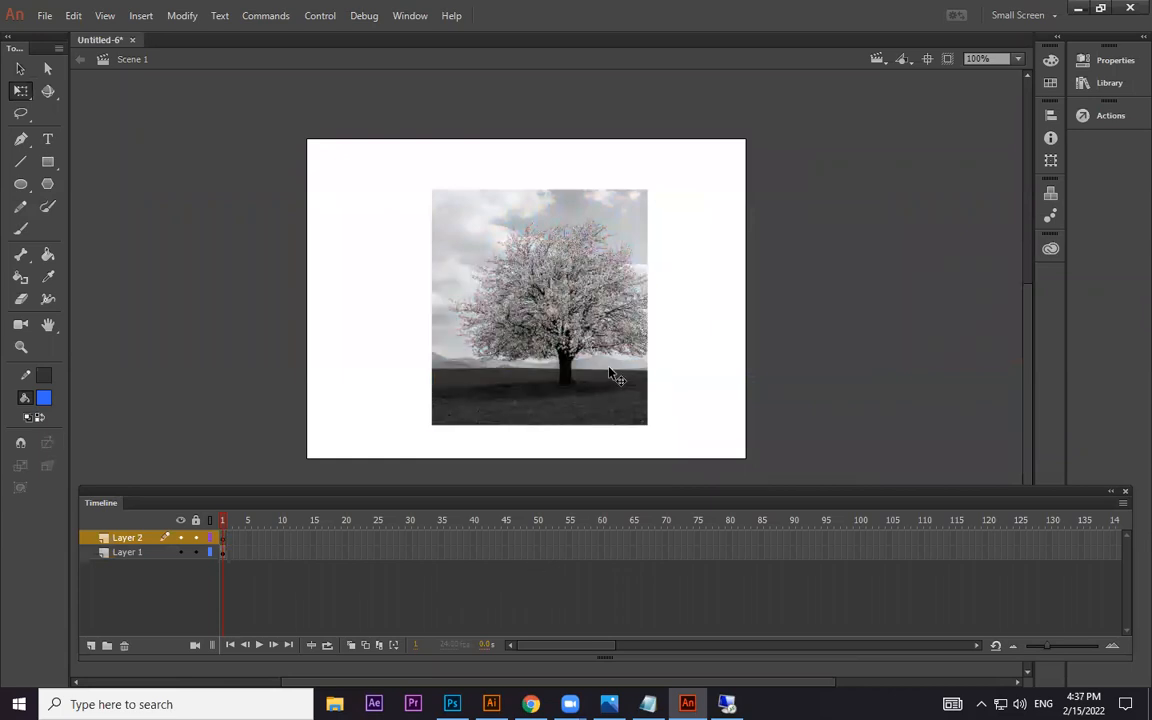
pyautogui.hotkey('ctrl', 'v')
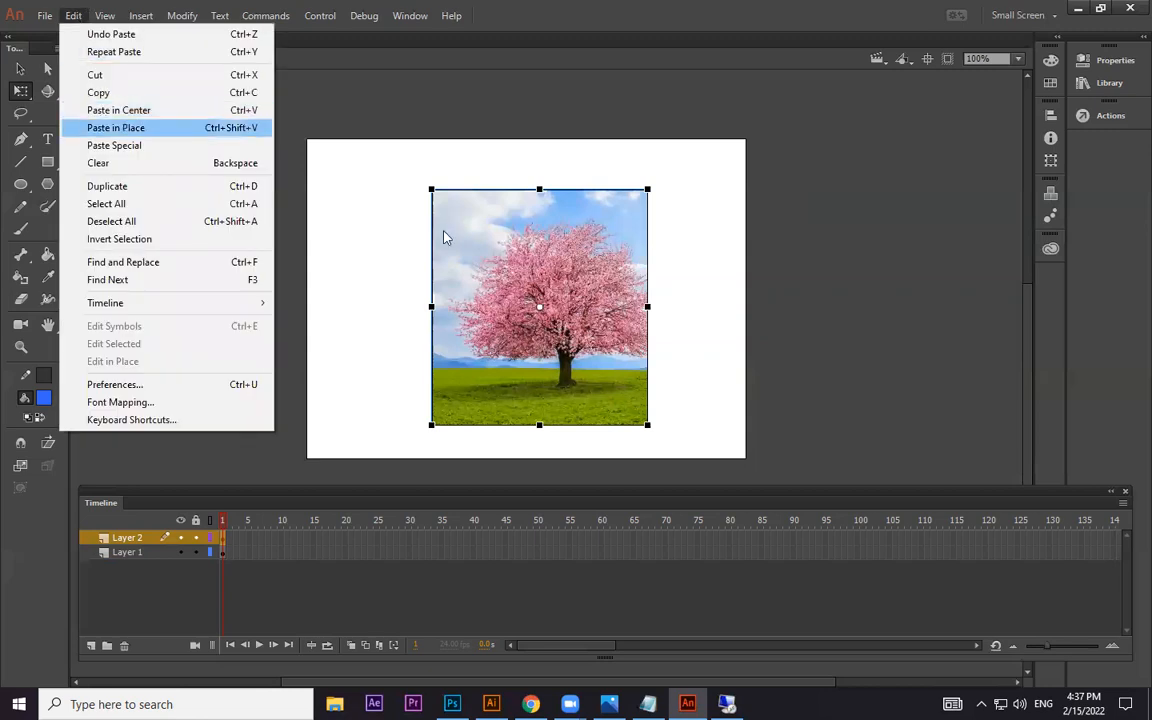
pyautogui.click(772, 304)
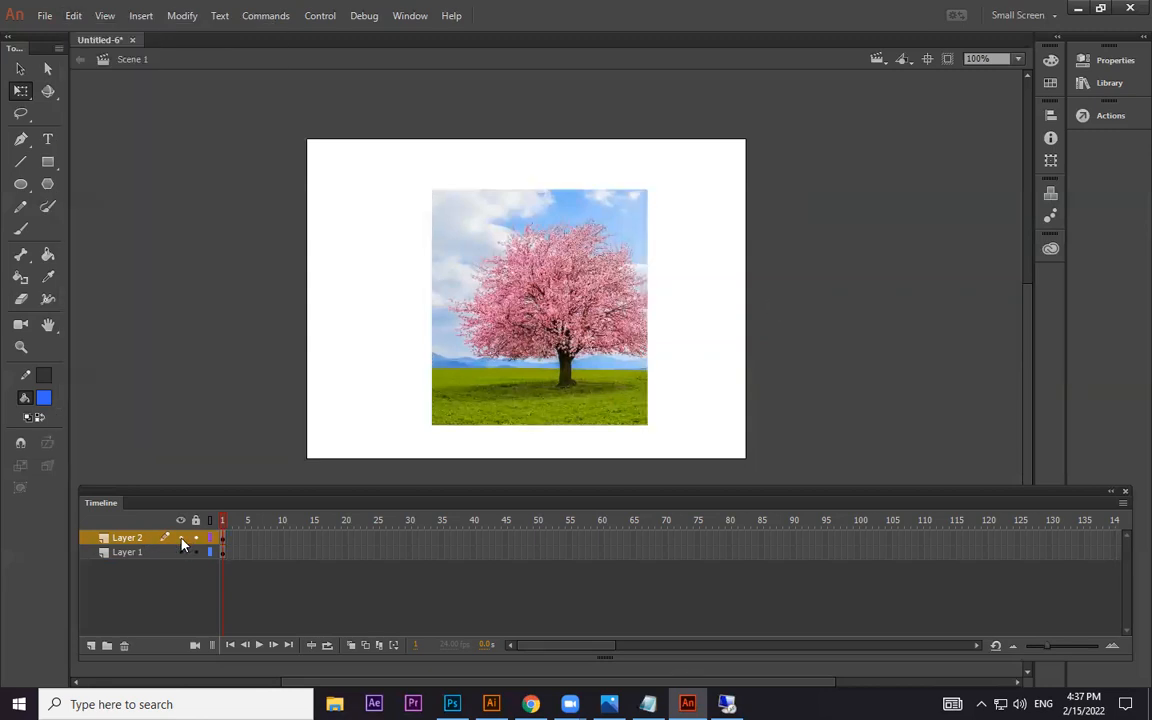
pyautogui.click(181, 539)
pyautogui.click(181, 539)
# Step: Add Layer 3 and extend all three layers to frame 29
pyautogui.click(91, 646)
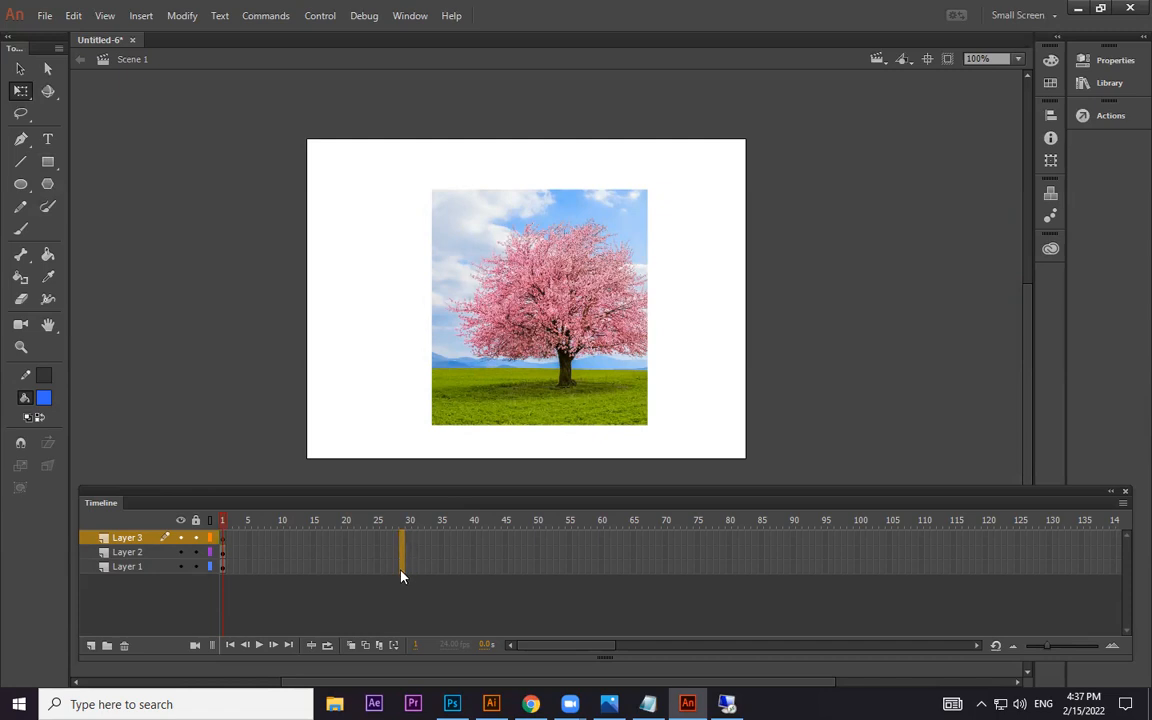
pyautogui.press('F5')
# Step: Draw a blue rectangle wider than the picture above it on Layer 3 at frame 1, and delete the rectangle's outline
pyautogui.click(223, 539)
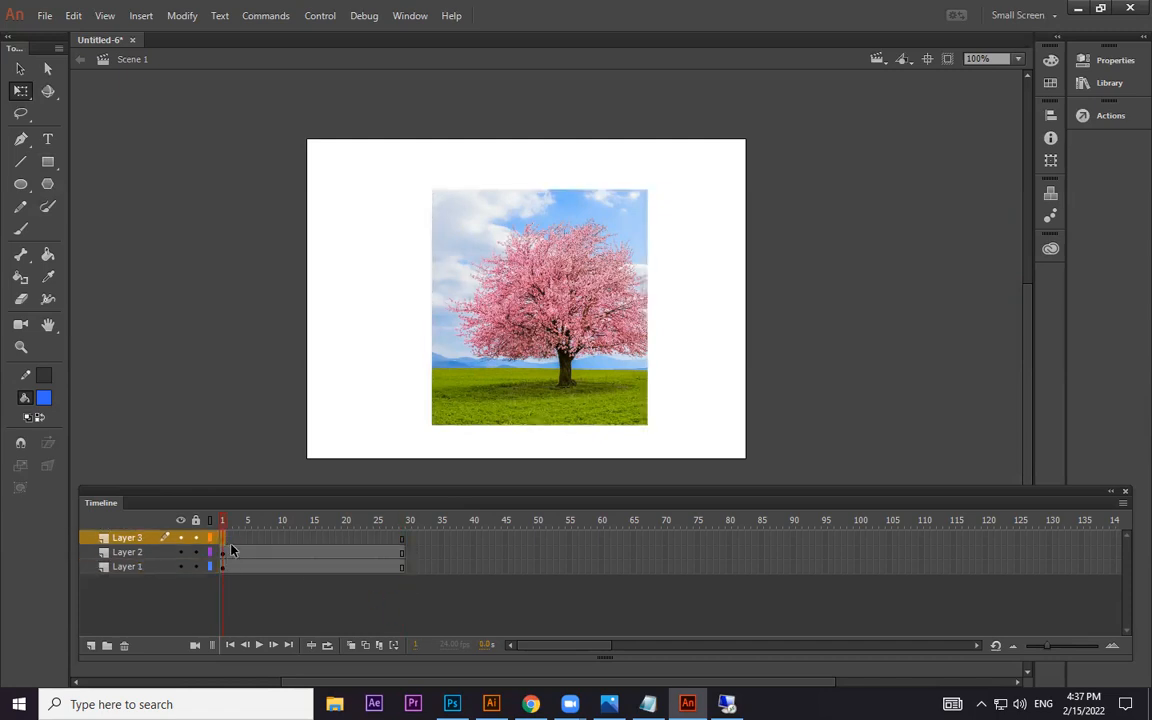
pyautogui.click(47, 161)
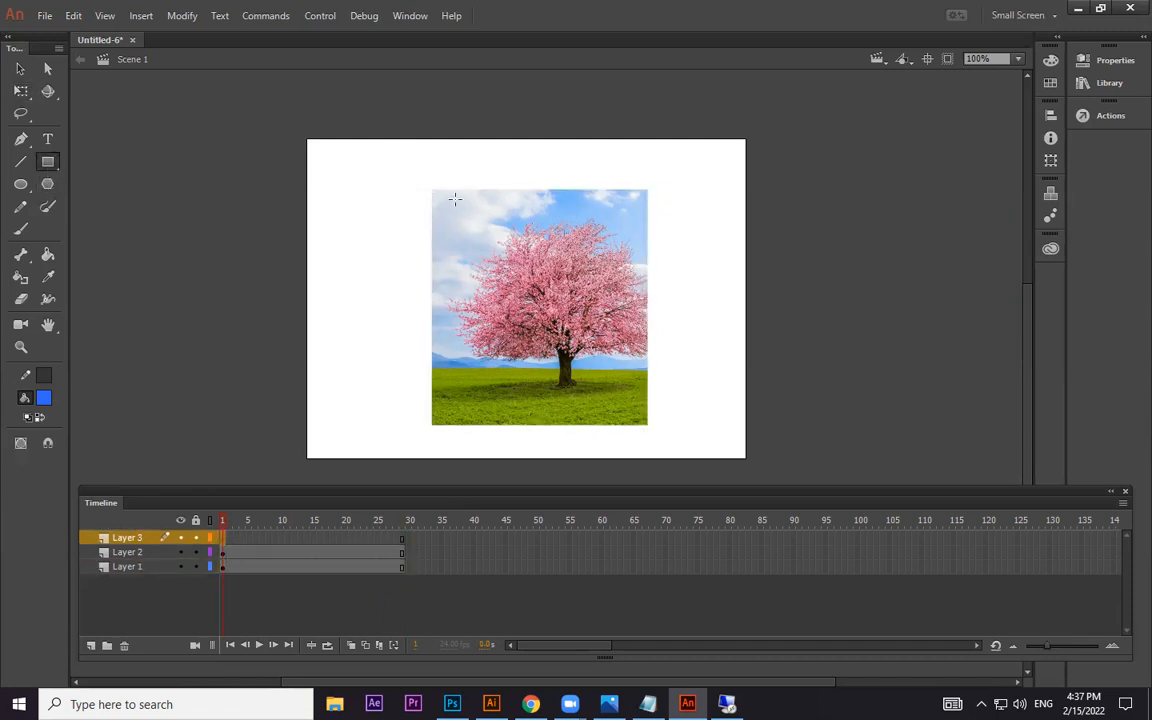
pyautogui.scroll(5, 454, 199)
pyautogui.moveTo(371, 116)
pyautogui.mouseDown()
pyautogui.moveTo(488, 263)
pyautogui.moveTo(689, 375)
pyautogui.moveTo(687, 400)
pyautogui.mouseUp()
pyautogui.click(17, 68)
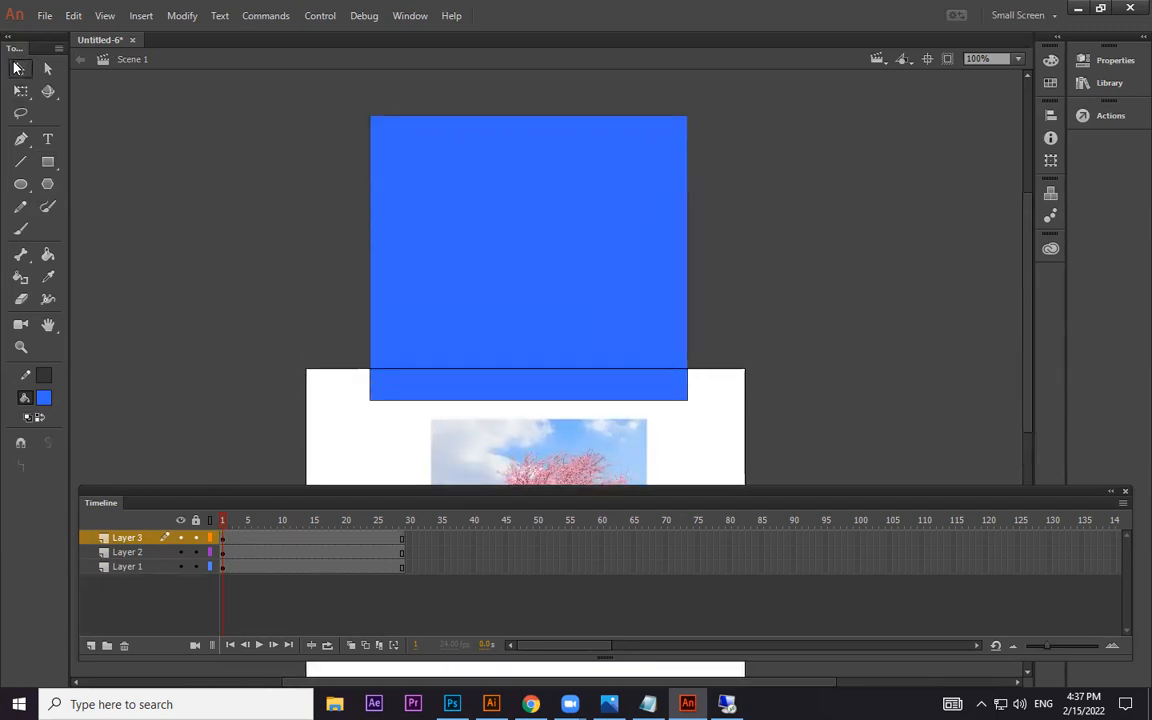
pyautogui.doubleClick(392, 117)
pyautogui.press('Delete')
pyautogui.press('space')
pyautogui.moveTo(525, 342); pyautogui.dragTo(455, 153)
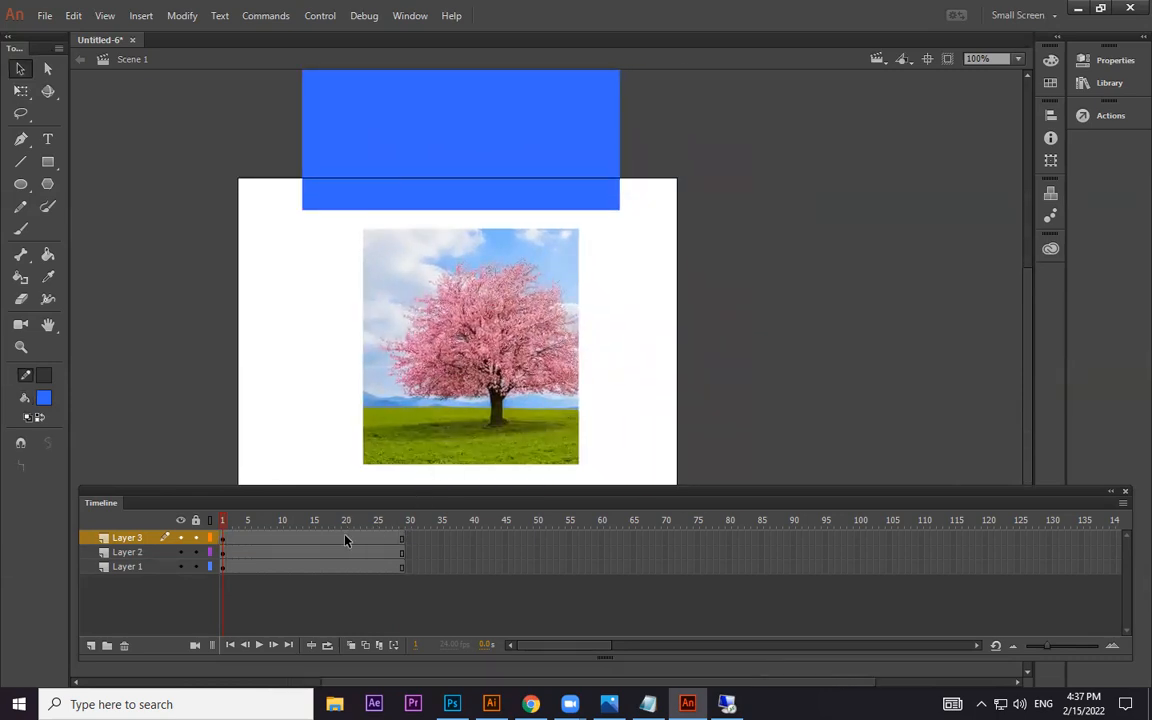
# Step: Create a classic tween on Layer 3 that moves the rectangle down over the tree picture by frame 19
pyautogui.click(338, 540)
pyautogui.rightClick(319, 543)
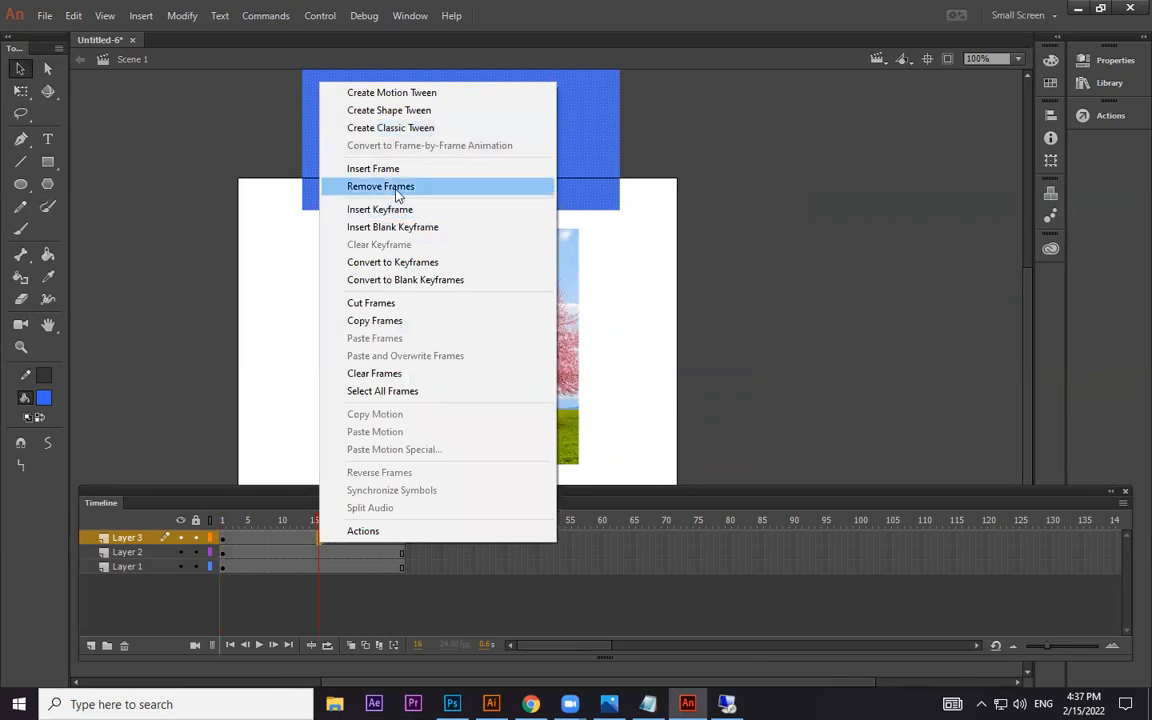
pyautogui.click(419, 127)
pyautogui.click(338, 541)
pyautogui.moveTo(489, 170); pyautogui.dragTo(480, 432)
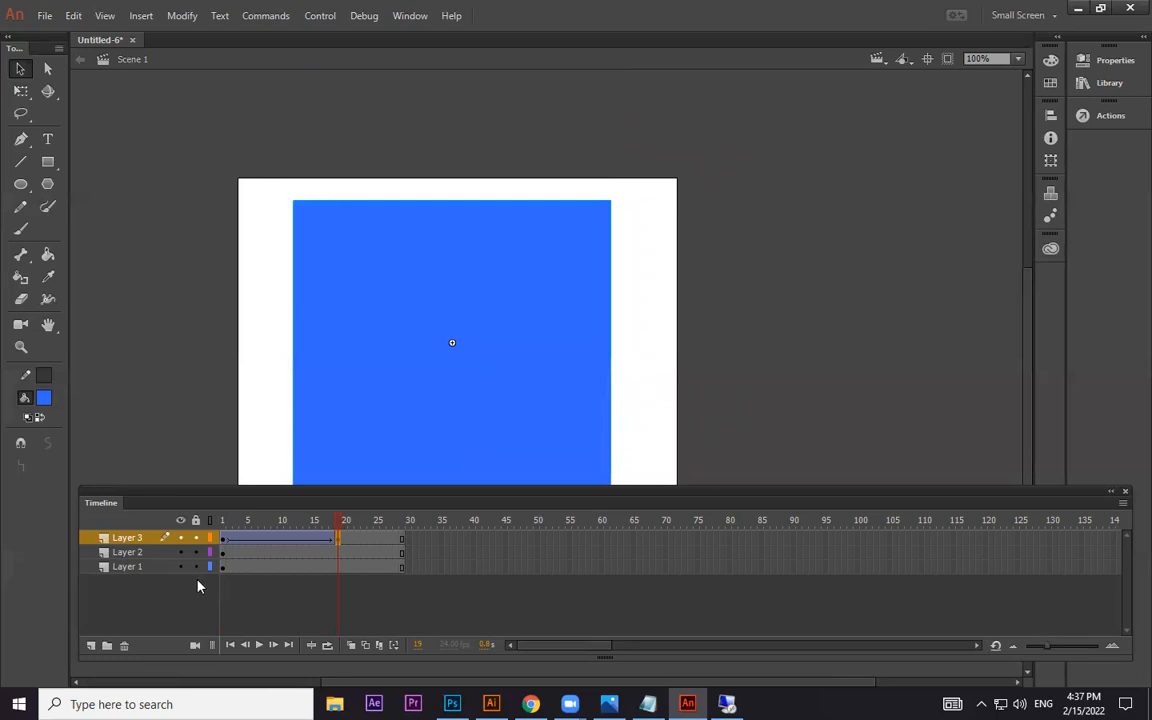
# Step: Convert Layer 3 into a mask for Layer 2, and preview the reveal on the timeline and in a test movie
pyautogui.rightClick(138, 540)
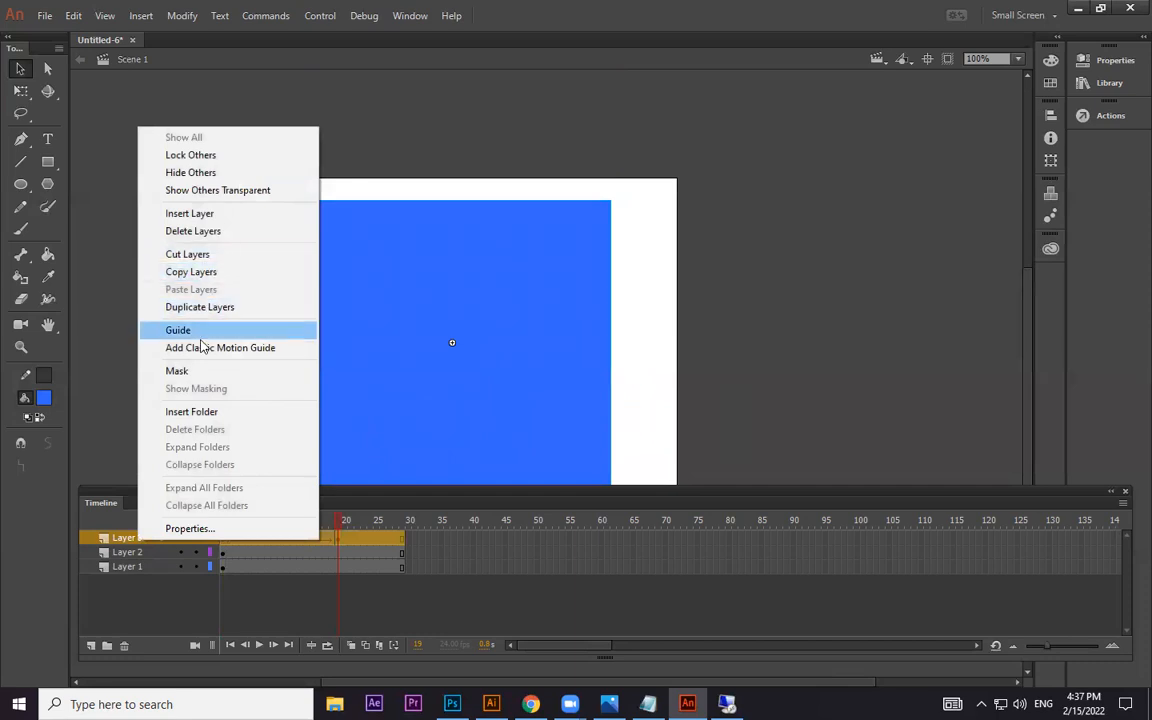
pyautogui.click(197, 374)
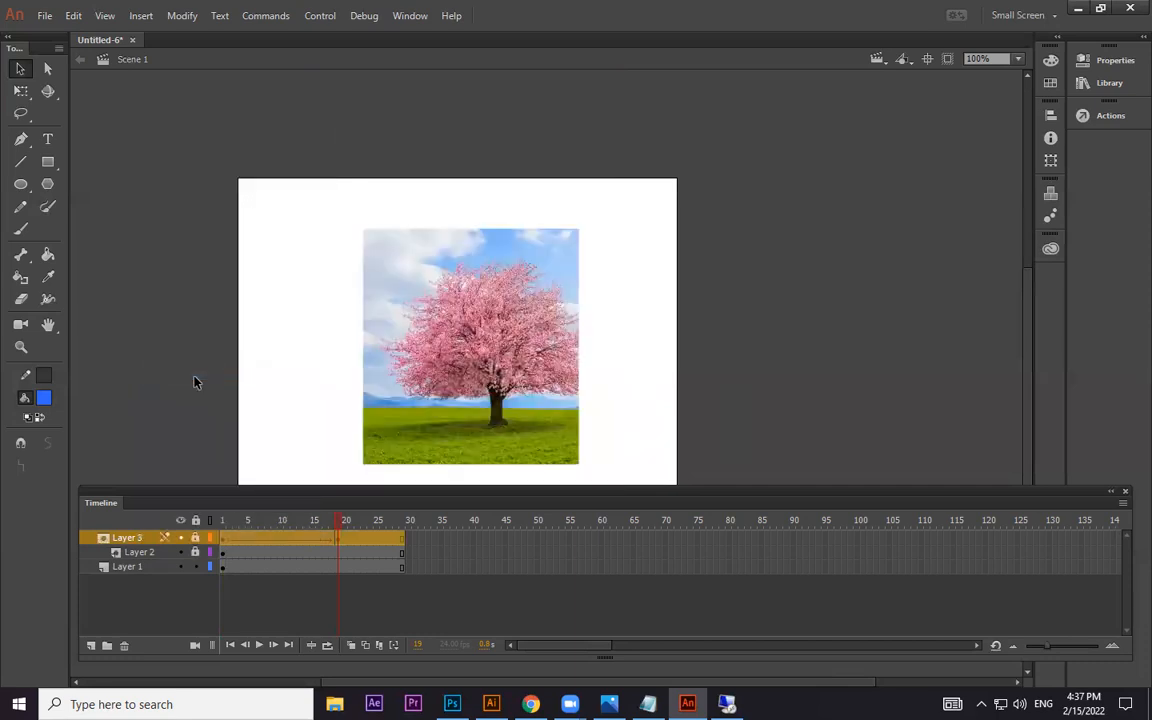
pyautogui.click(219, 528)
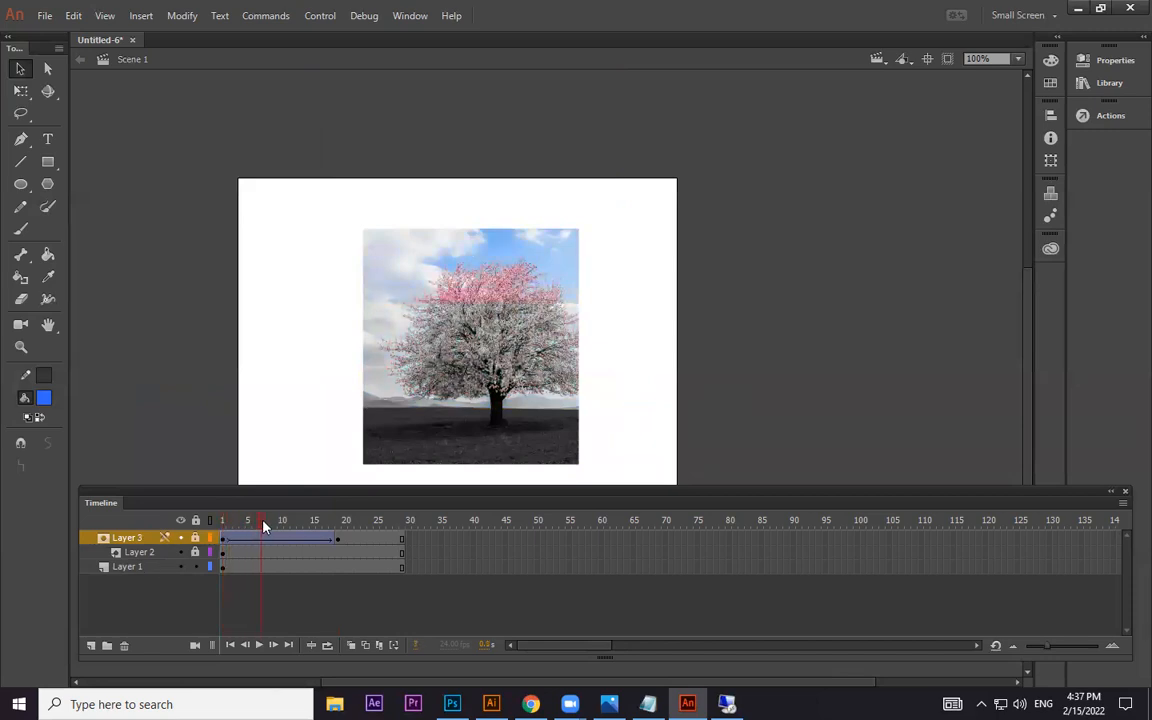
pyautogui.moveTo(290, 528); pyautogui.dragTo(2, 493)
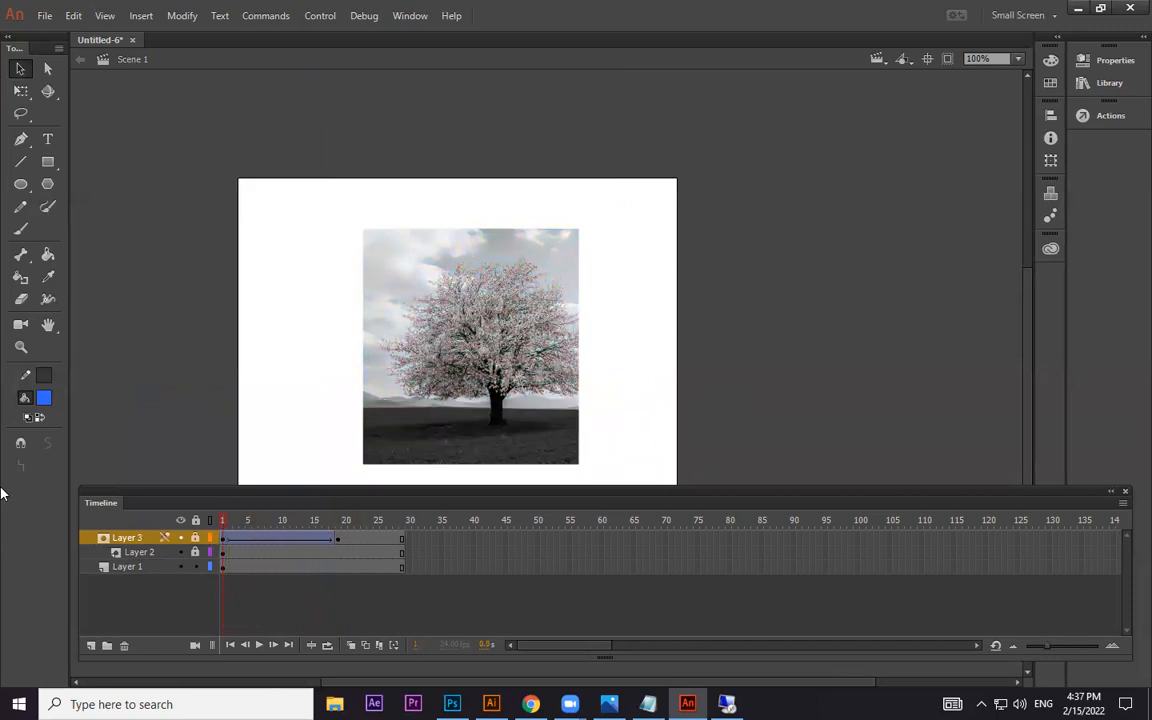
pyautogui.press('Return')
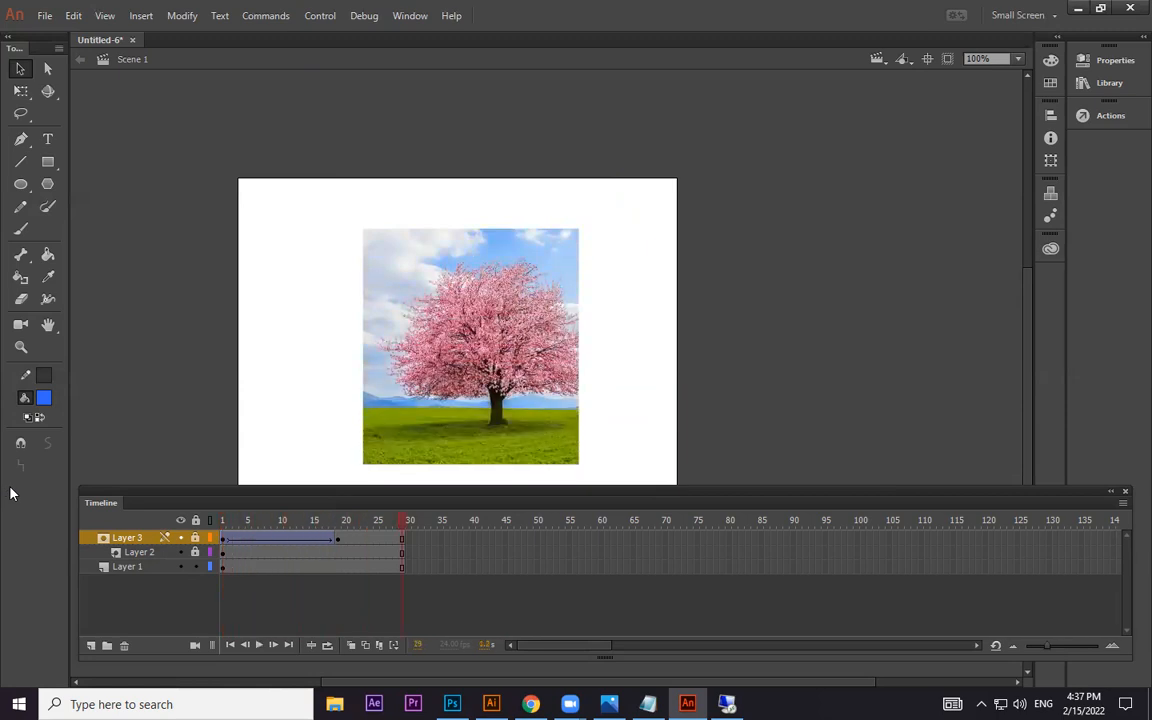
pyautogui.hotkey('ctrl', 'Return')
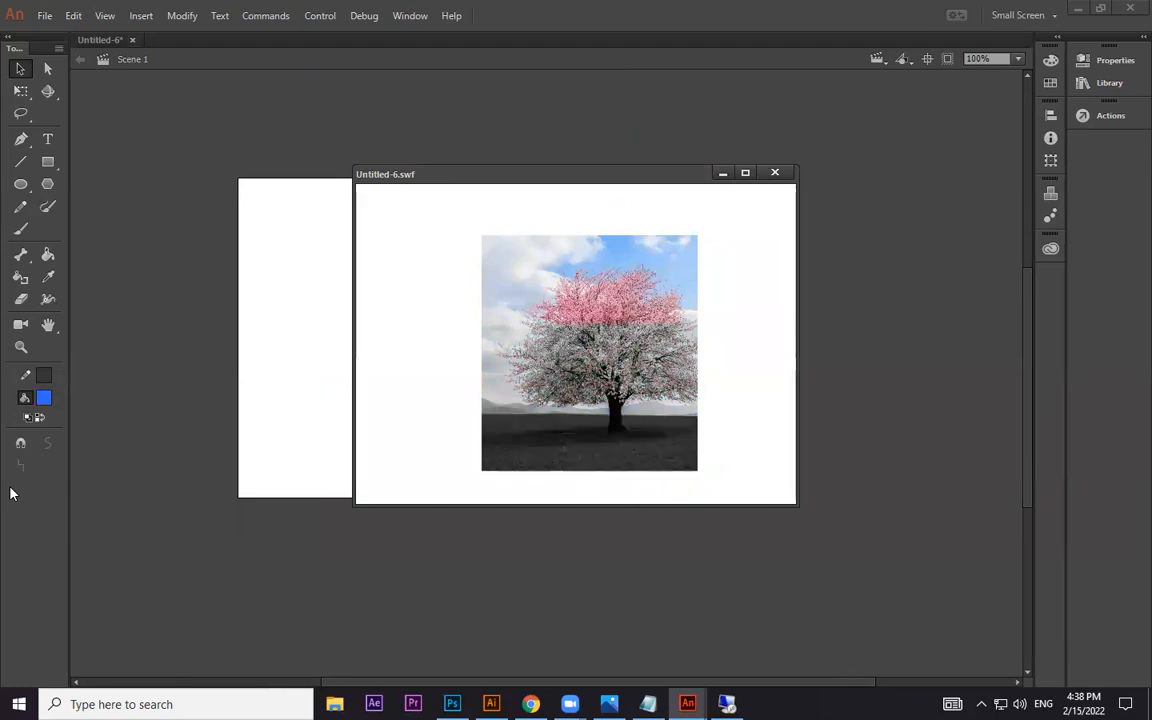
pyautogui.click(775, 173)
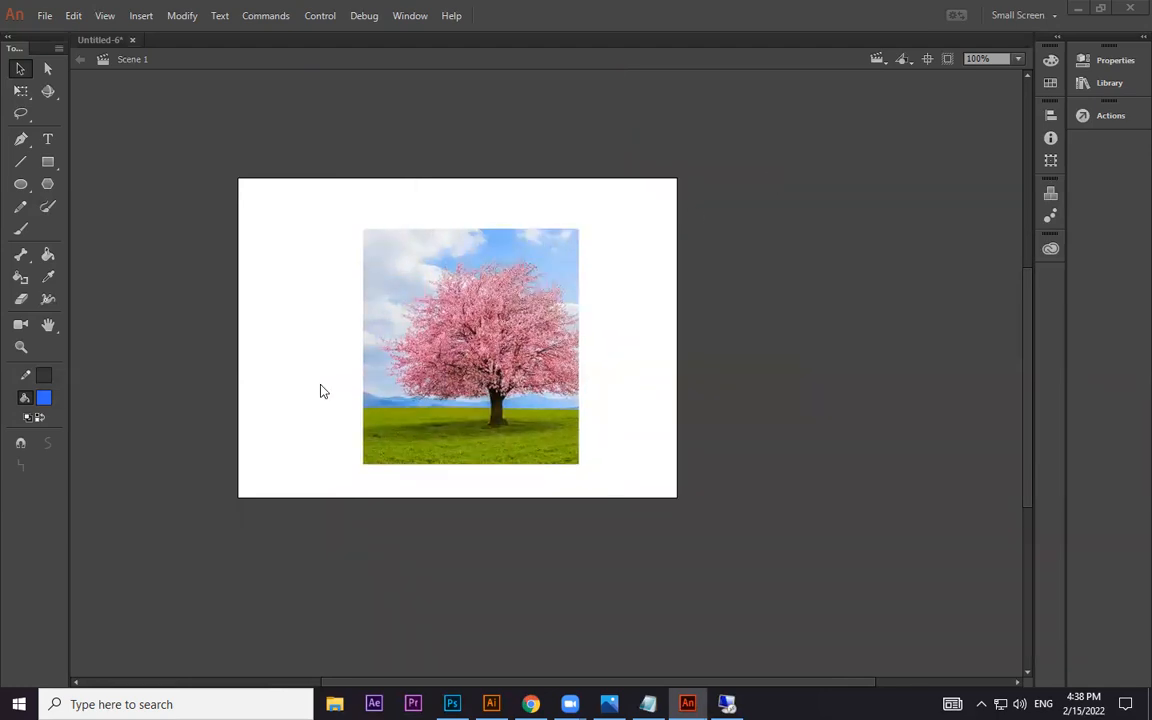
# Step: Turn off the mask on Layer 3 and scrub to frame 6 to examine the rectangle and the layers beneath it
pyautogui.click(130, 567)
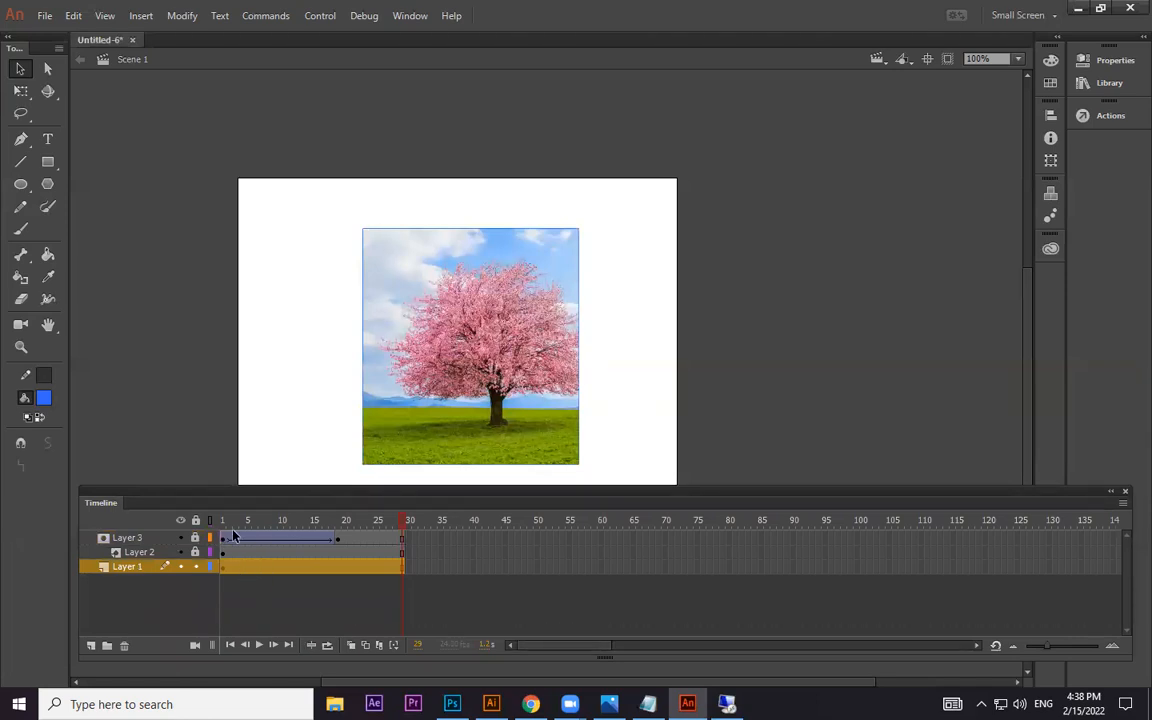
pyautogui.click(236, 524)
pyautogui.rightClick(155, 541)
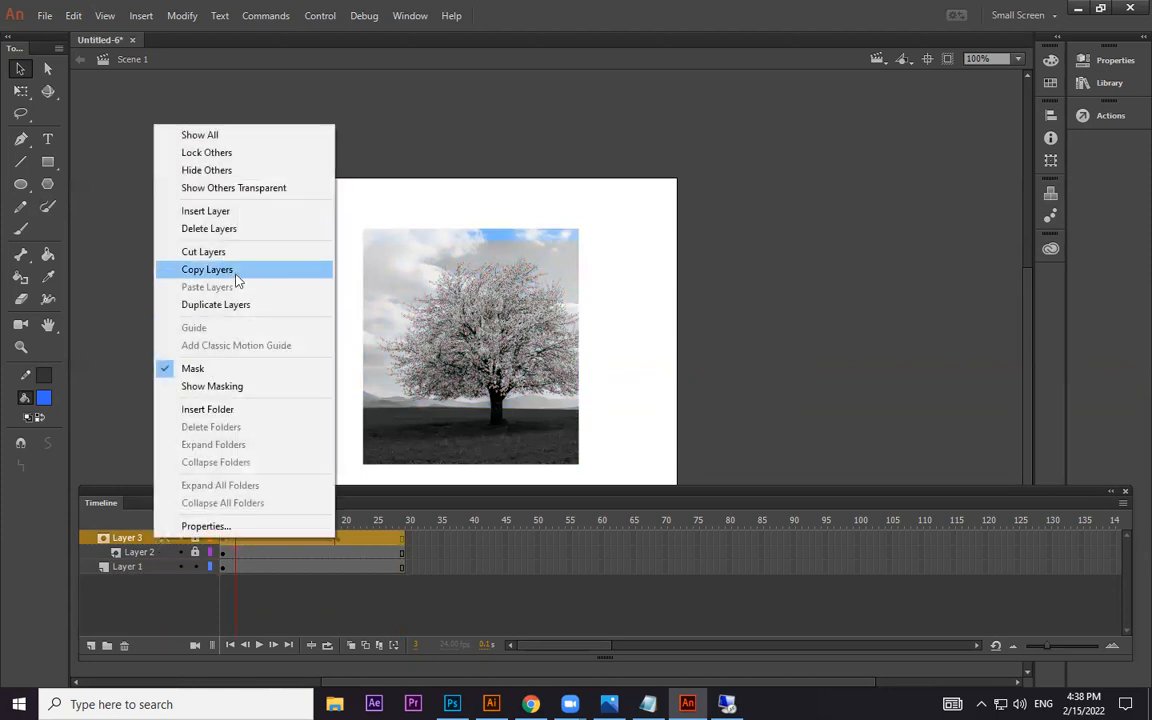
pyautogui.click(205, 366)
pyautogui.moveTo(236, 524)
pyautogui.mouseDown()
pyautogui.moveTo(340, 519)
pyautogui.moveTo(256, 522)
pyautogui.mouseUp()
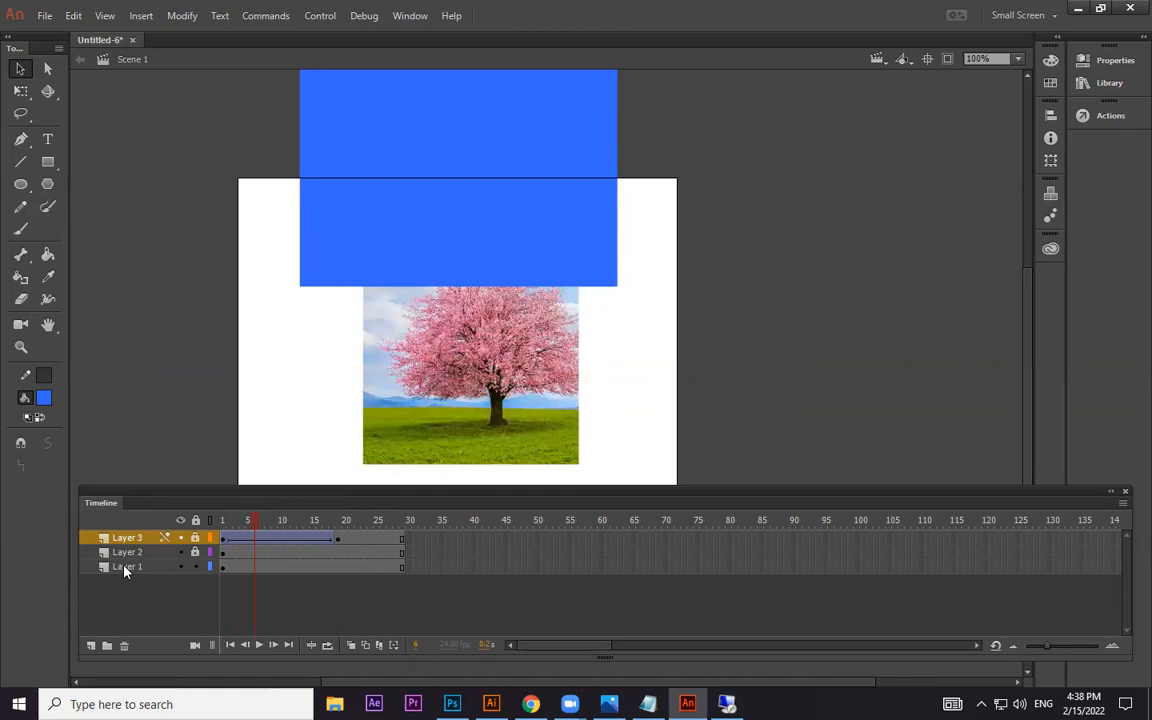
pyautogui.click(125, 568)
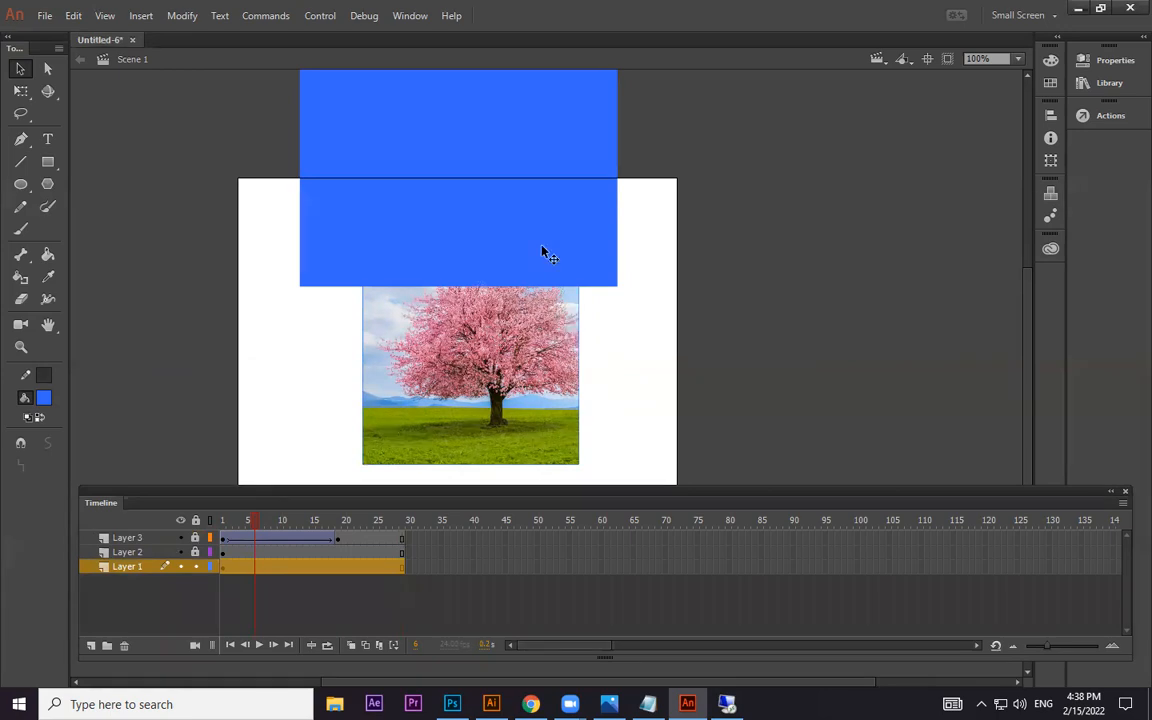
# Step: Close Untitled-6 without saving it and create a new ActionScript 3.0 document
pyautogui.click(132, 40)
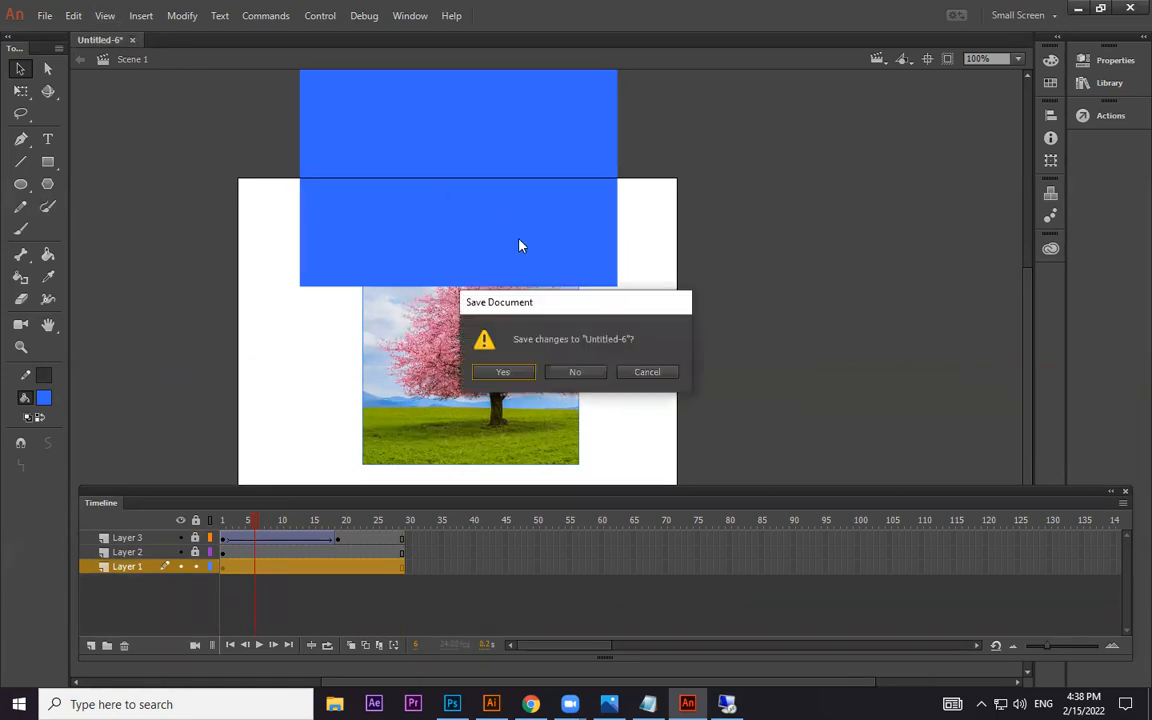
pyautogui.click(578, 373)
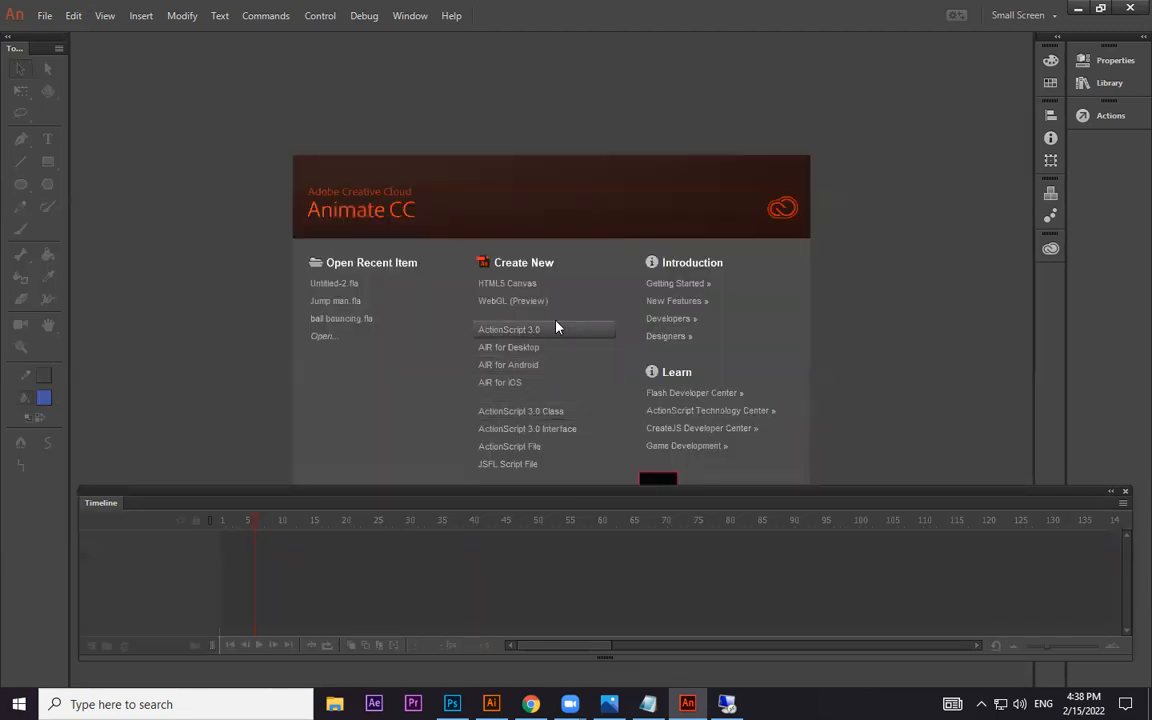
pyautogui.click(530, 332)
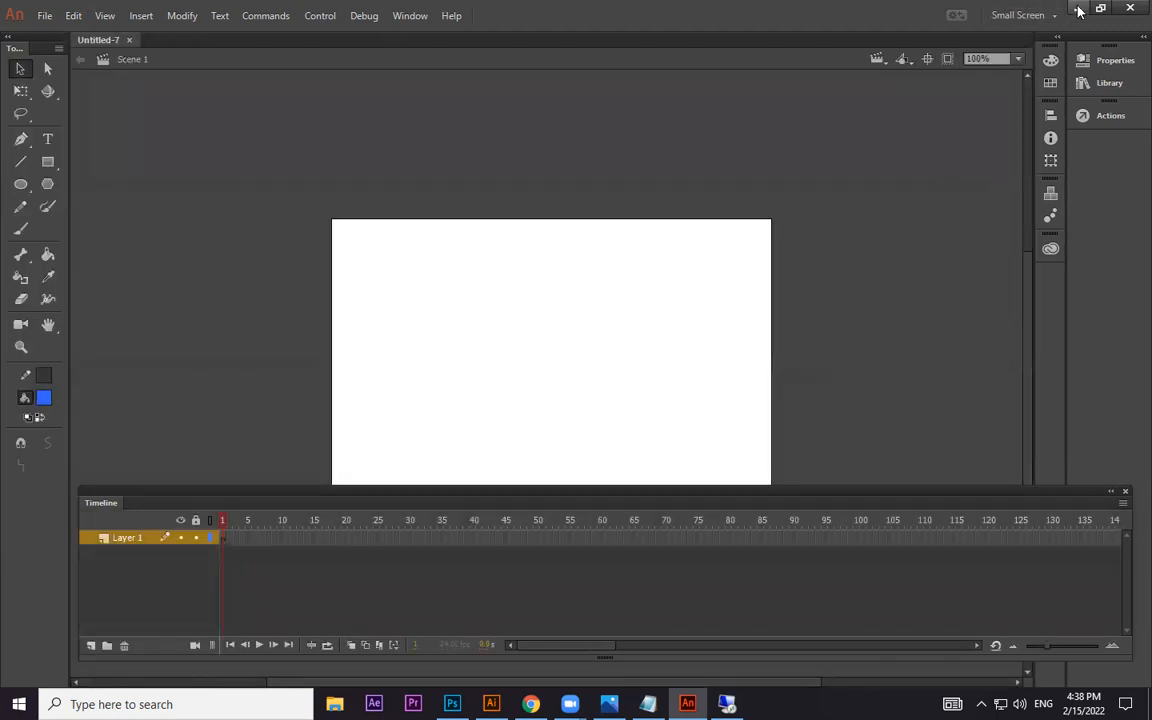
# Step: Import the two name-plate pictures from the desktop, placing the empty LED display on the stage and the HOW ARE YOU? text beside it
pyautogui.click(1078, 8)
pyautogui.moveTo(592, 365)
pyautogui.mouseDown()
pyautogui.moveTo(509, 457)
pyautogui.moveTo(688, 675)
pyautogui.moveTo(688, 700)
pyautogui.moveTo(684, 625)
pyautogui.moveTo(535, 390)
pyautogui.moveTo(545, 395)
pyautogui.moveTo(605, 347)
pyautogui.mouseUp()
pyautogui.click(861, 384)
pyautogui.hotkey('ctrl', '-')
pyautogui.moveTo(625, 279); pyautogui.dragTo(731, 122)
pyautogui.moveTo(607, 325); pyautogui.dragTo(342, 307)
pyautogui.moveTo(763, 147); pyautogui.dragTo(663, 327)
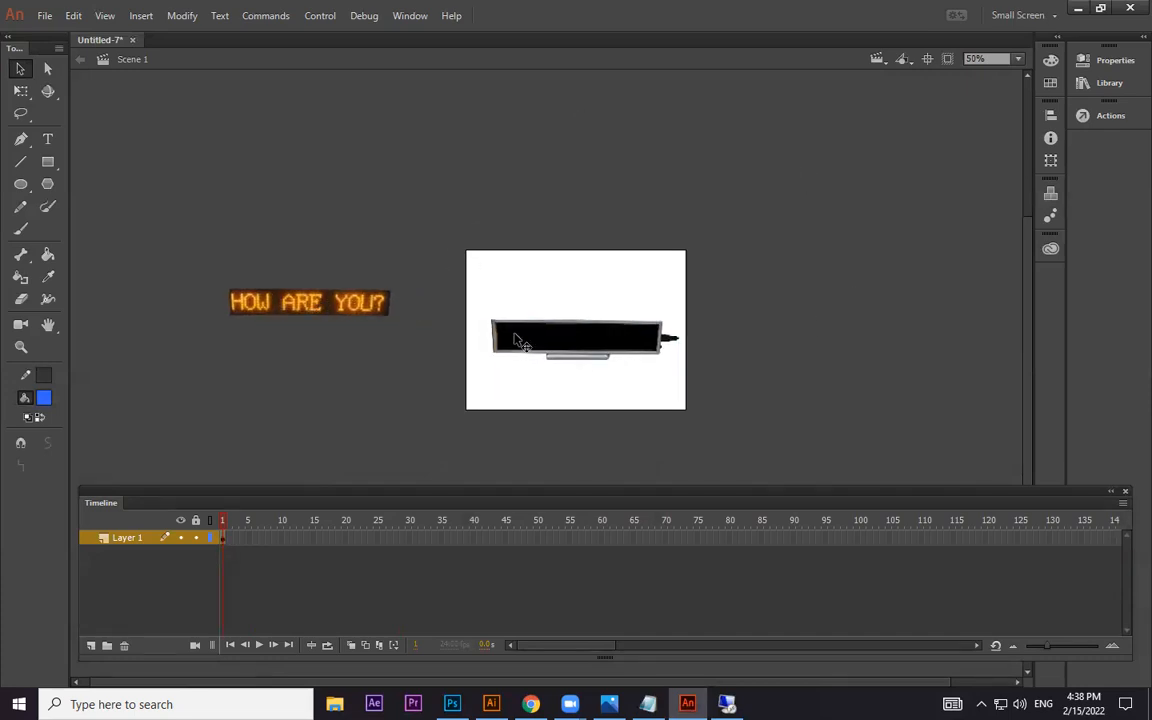
# Step: Move the HOW ARE YOU? picture onto a new Layer 2 and align it just before the display's left edge
pyautogui.moveTo(372, 312); pyautogui.dragTo(382, 362)
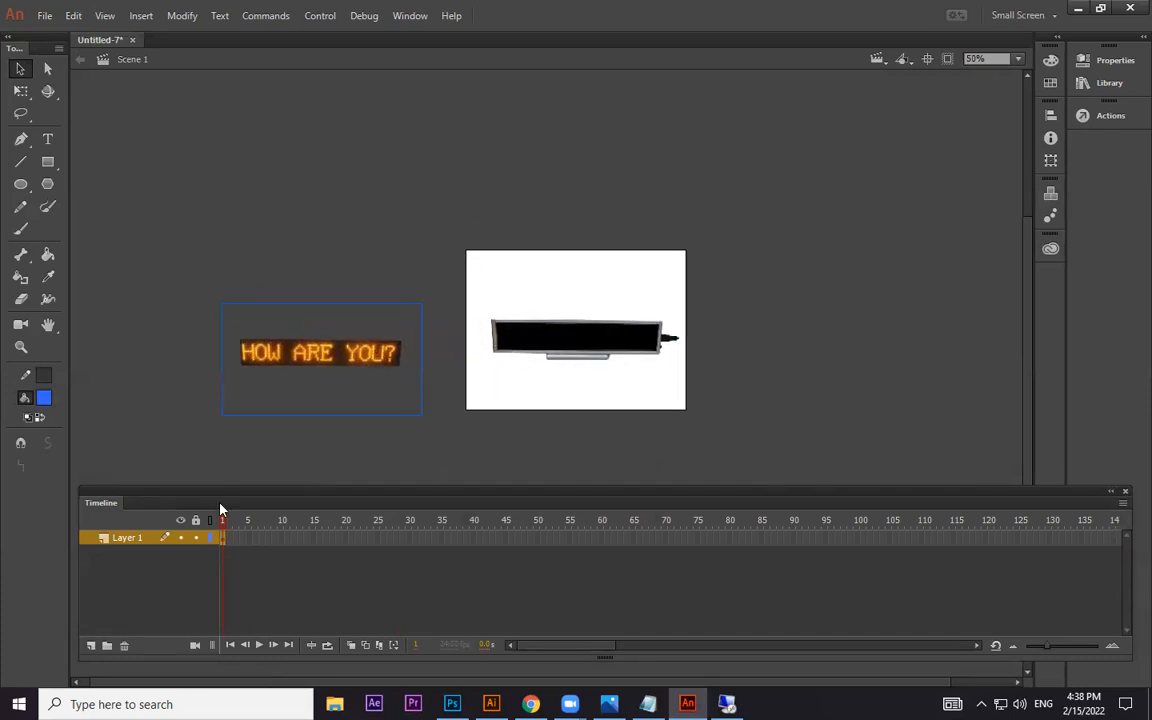
pyautogui.press('Delete')
pyautogui.click(91, 646)
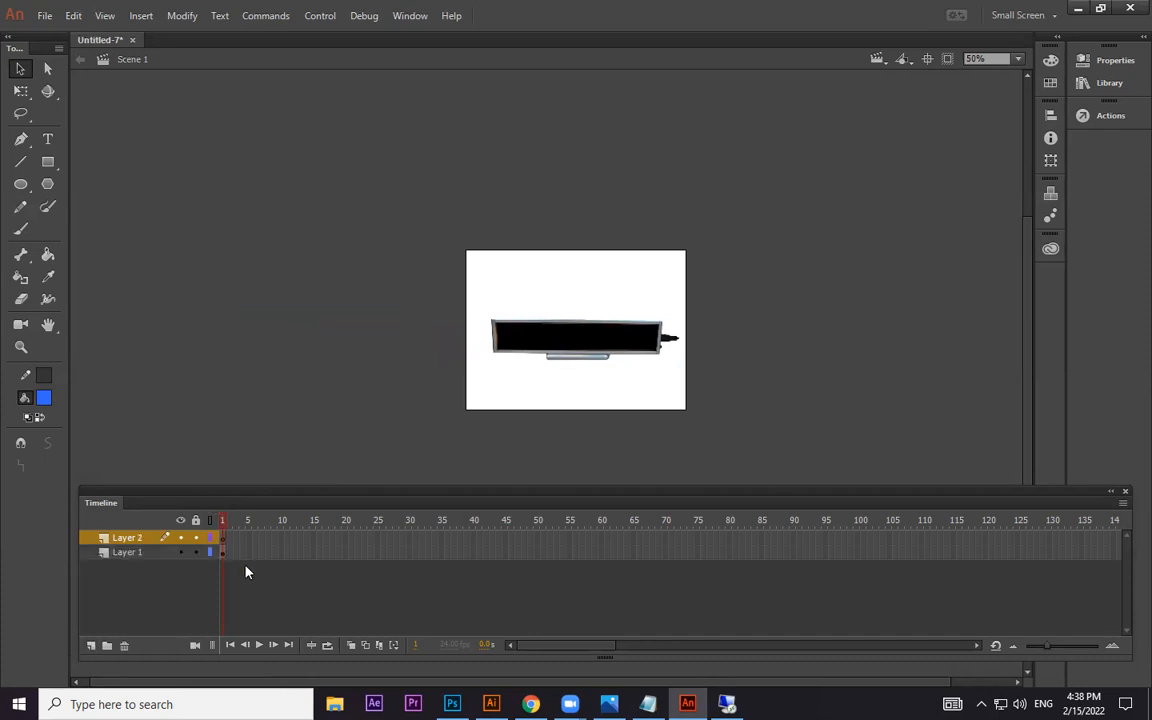
pyautogui.hotkey('ctrl', 'v')
pyautogui.moveTo(558, 378); pyautogui.dragTo(398, 337)
pyautogui.hotkey('ctrl', '=')
pyautogui.moveTo(651, 352); pyautogui.dragTo(389, 340)
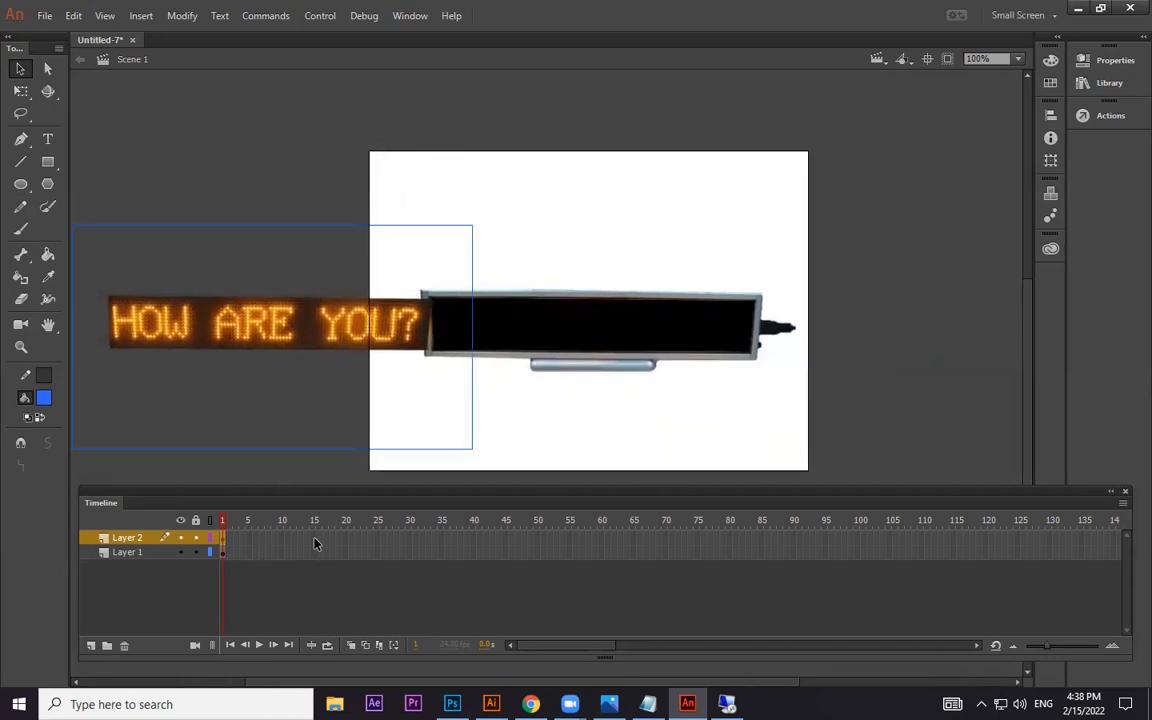
# Step: Extend Layer 1 and Layer 2 to frame 31
pyautogui.click(341, 541)
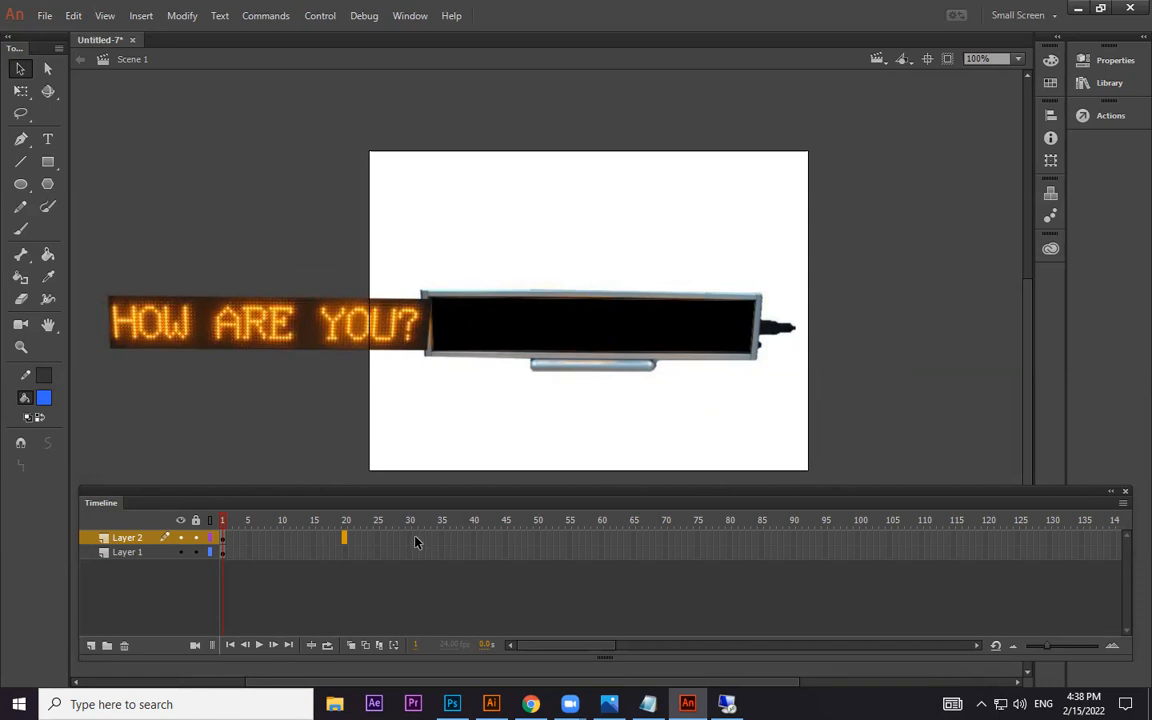
pyautogui.moveTo(416, 540); pyautogui.dragTo(416, 553)
pyautogui.press('F5')
# Step: Create a classic tween on Layer 2 that slides the HOW ARE YOU? text across the display to its right side by frame 17
pyautogui.click(322, 541)
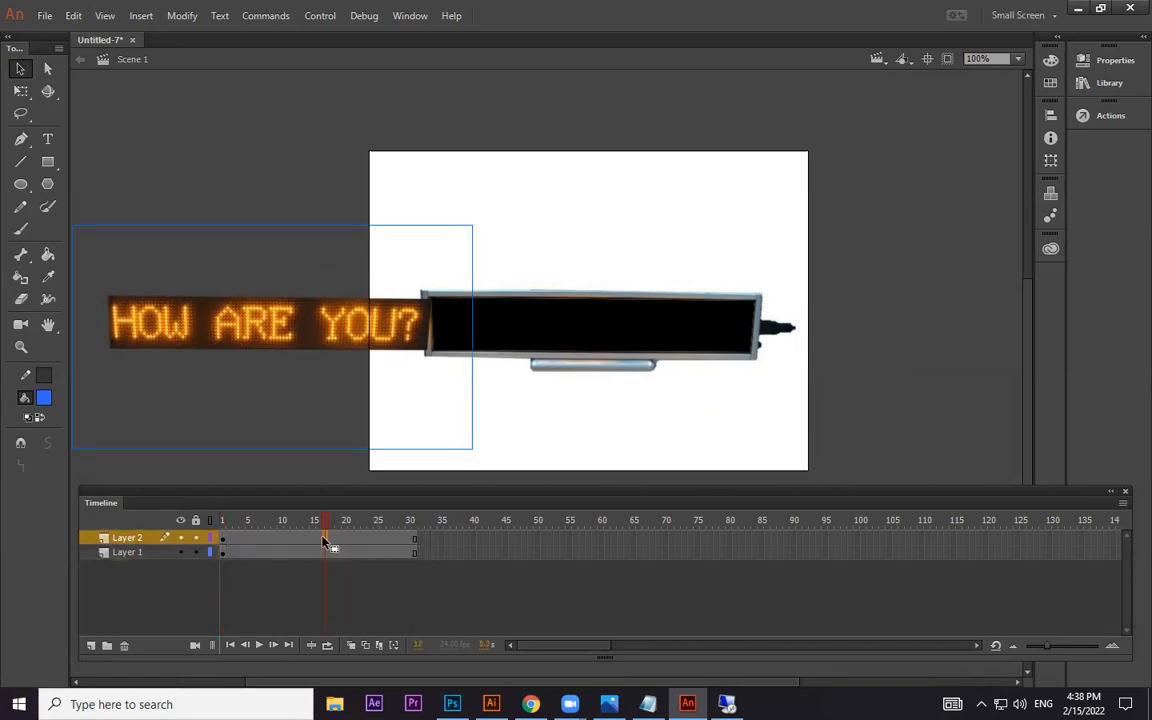
pyautogui.rightClick(305, 540)
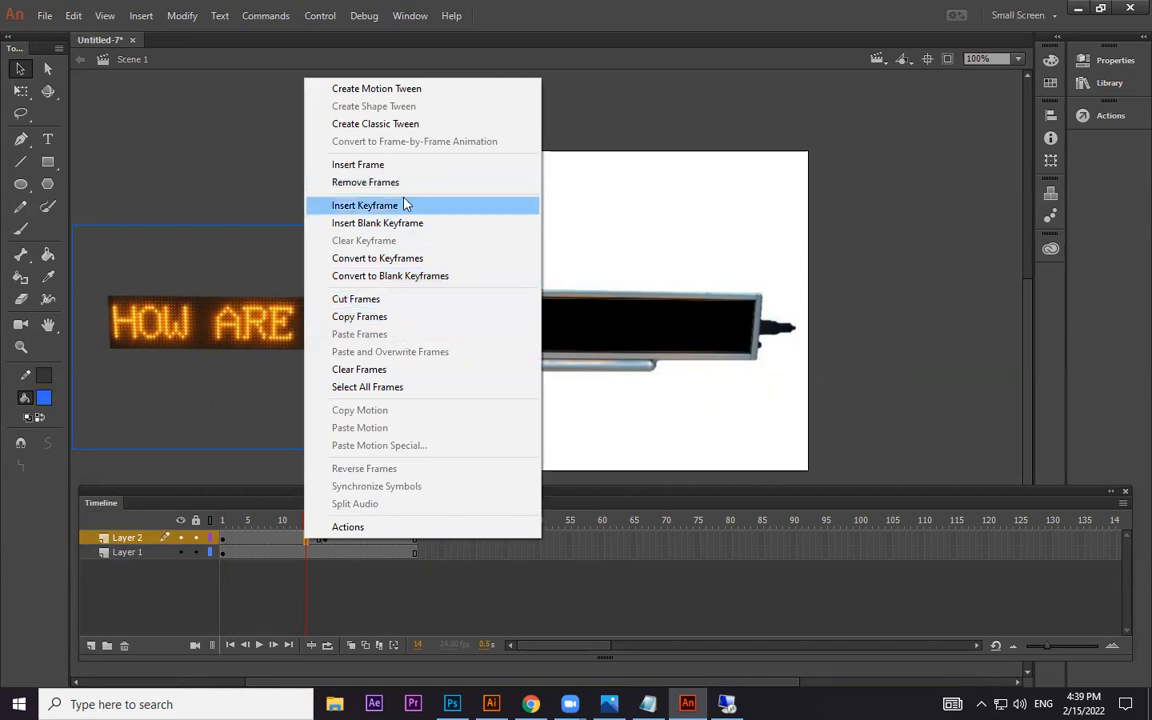
pyautogui.click(406, 133)
pyautogui.click(325, 539)
pyautogui.moveTo(322, 343); pyautogui.dragTo(912, 351)
pyautogui.click(224, 537)
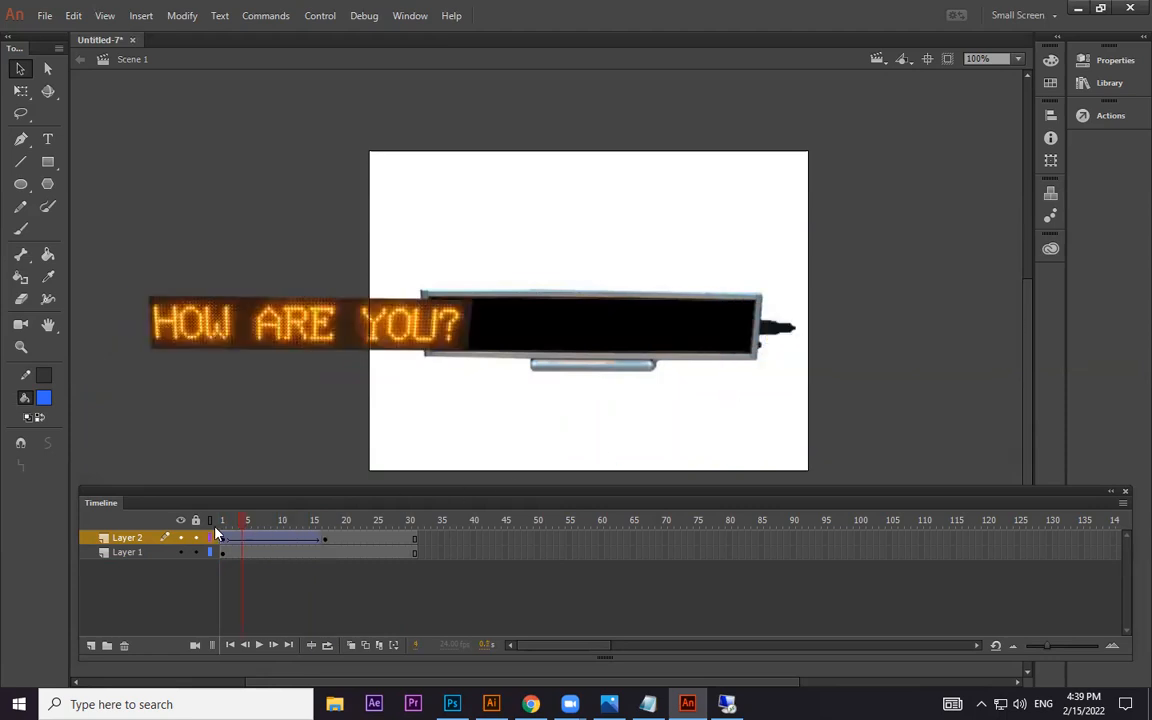
# Step: Insert frames in both layers until the text tween ends at frame 39 and the timeline at frame 53, and play it
pyautogui.moveTo(238, 525); pyautogui.dragTo(185, 524)
pyautogui.moveTo(273, 537); pyautogui.dragTo(180, 522)
pyautogui.press('F5')
pyautogui.press('F5')
pyautogui.press('F5')
pyautogui.press('F5')
pyautogui.press('F5')
pyautogui.press('F5')
pyautogui.press('F5')
pyautogui.press('F5')
pyautogui.press('F5')
pyautogui.press('F5')
pyautogui.press('F5')
pyautogui.press('F5')
pyautogui.press('F5')
pyautogui.press('F5')
pyautogui.press('F5')
pyautogui.press('F5')
pyautogui.press('F5')
pyautogui.press('Return')
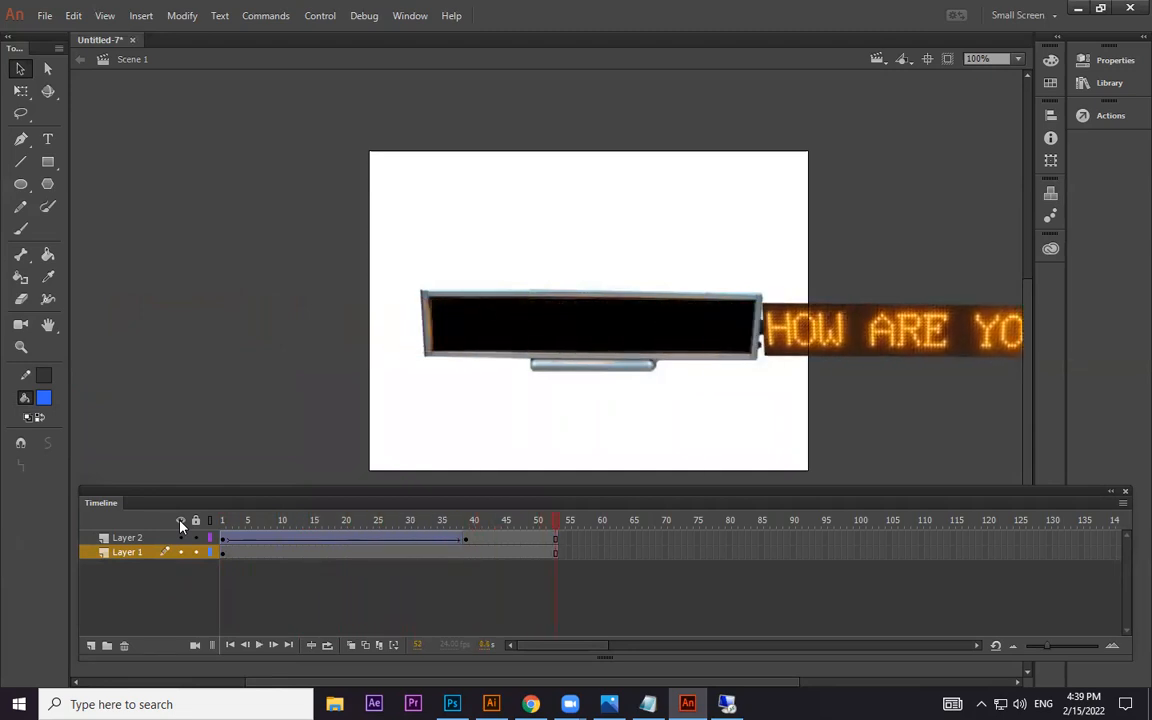
# Step: Add Layer 3 above Layer 2 and draw a blue rectangle over the display's black screen at frame 1
pyautogui.click(91, 646)
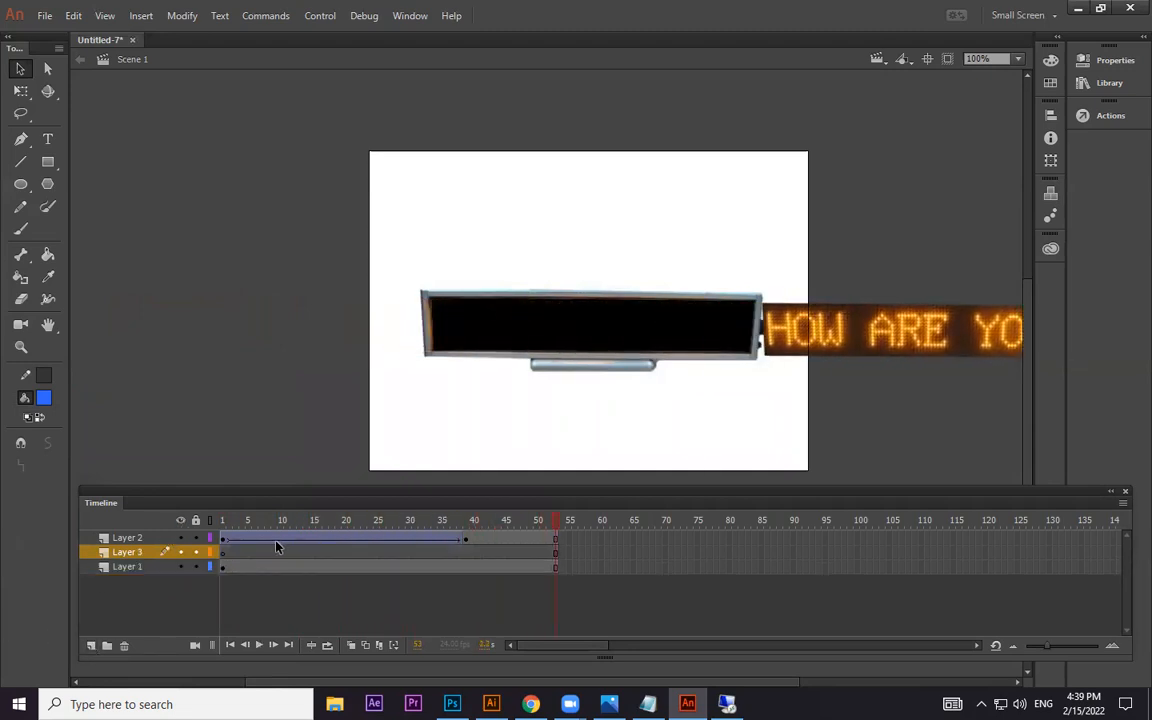
pyautogui.moveTo(121, 553); pyautogui.dragTo(125, 537)
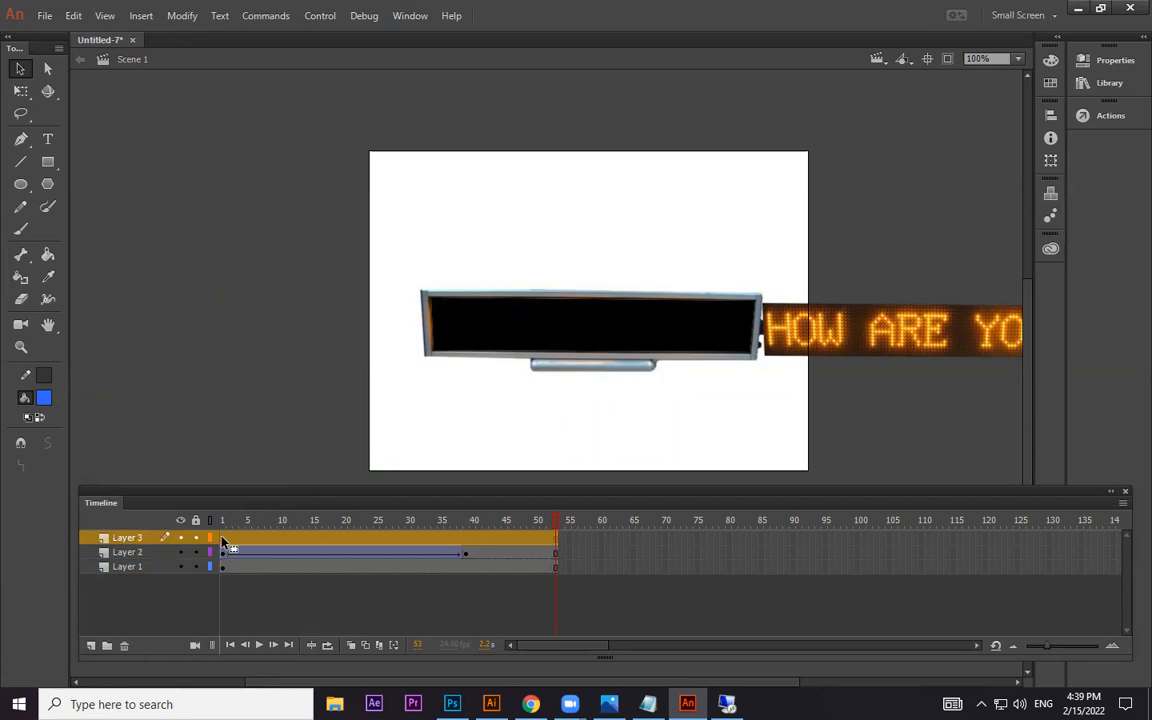
pyautogui.click(224, 541)
pyautogui.click(47, 161)
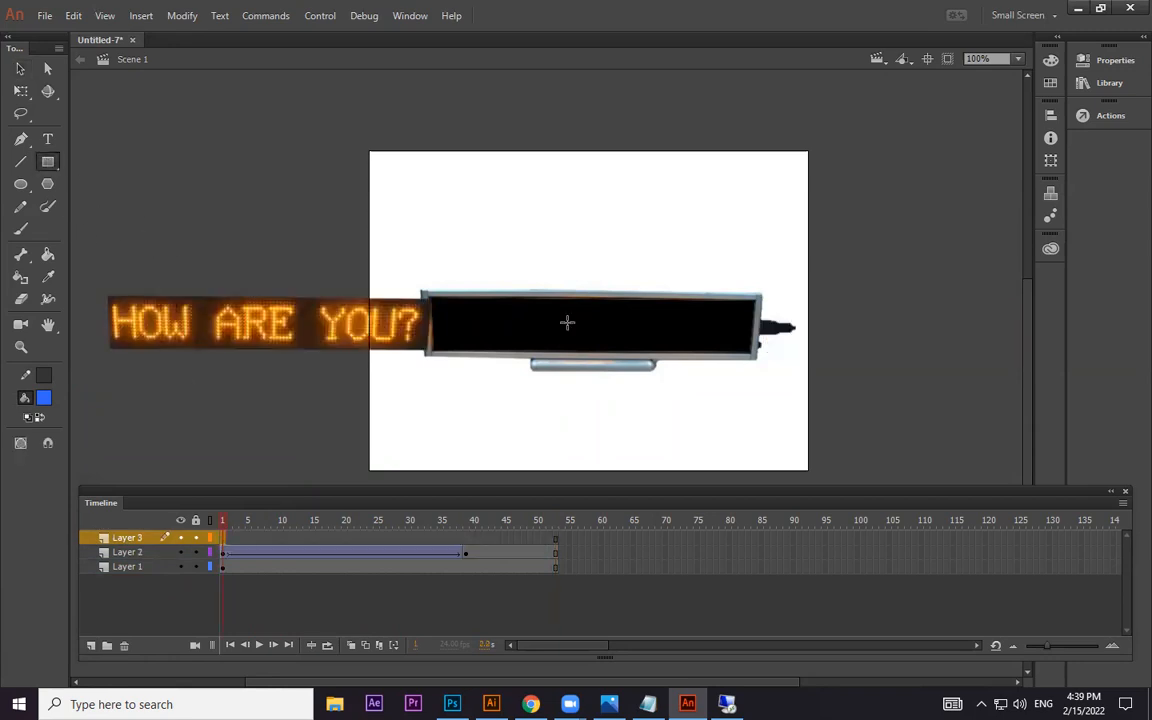
pyautogui.moveTo(430, 296); pyautogui.dragTo(753, 355)
pyautogui.click(20, 68)
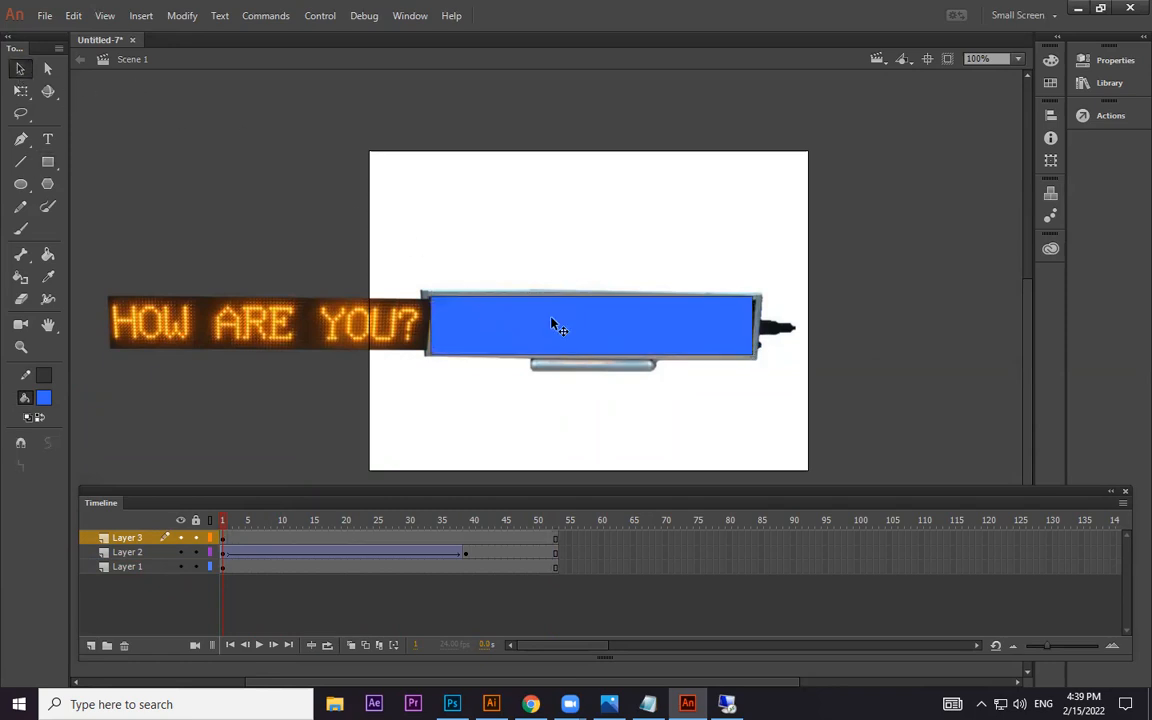
# Step: Adjust the corners of the blue rectangle to match the slanted edges of the display's screen
pyautogui.hotkey('ctrl', '=')
pyautogui.moveTo(880, 361); pyautogui.dragTo(887, 369)
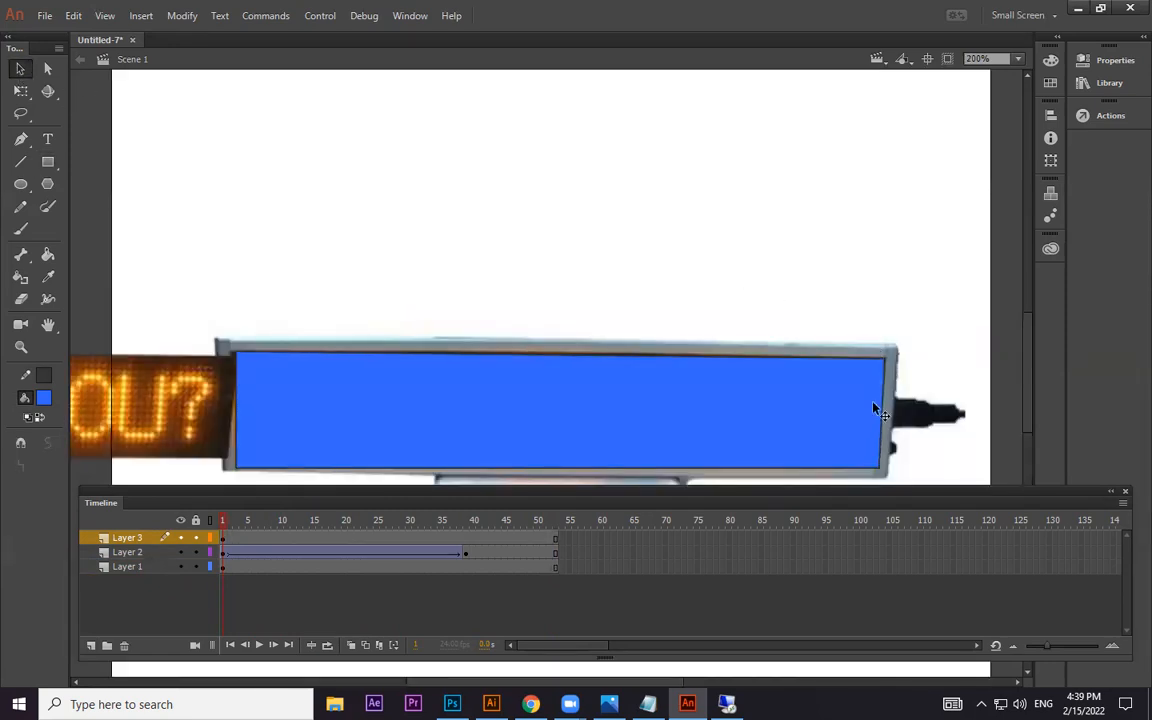
pyautogui.moveTo(879, 468); pyautogui.dragTo(874, 463)
pyautogui.moveTo(232, 473); pyautogui.dragTo(305, 443)
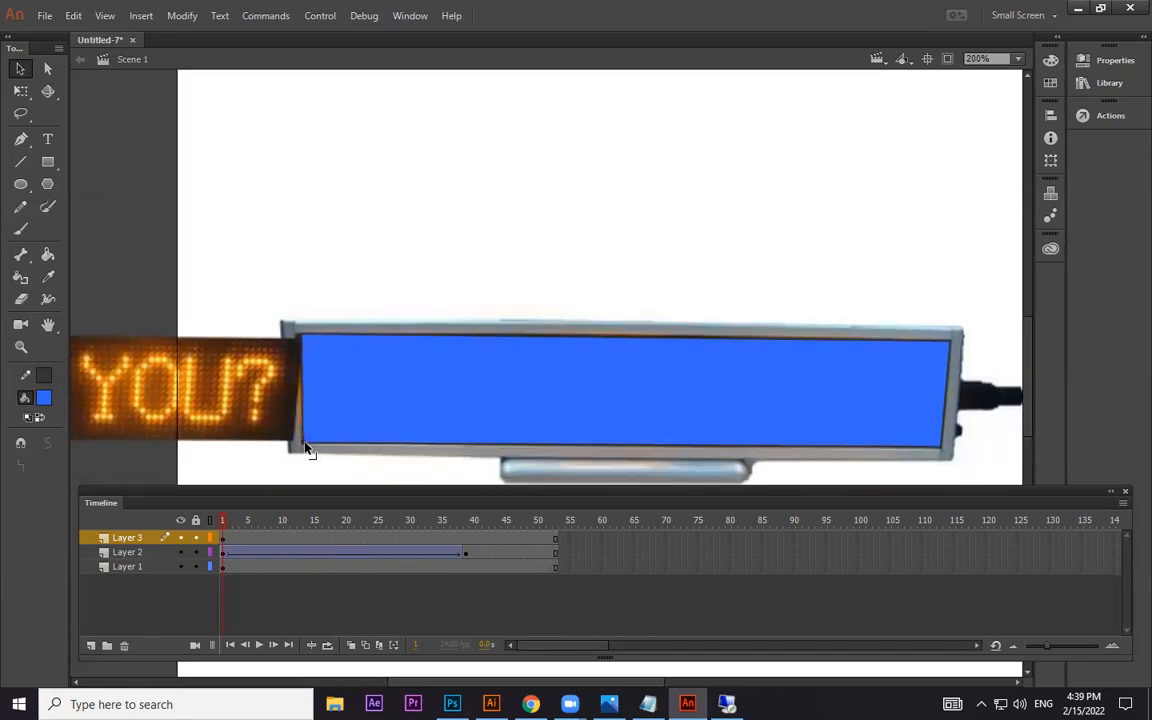
pyautogui.moveTo(308, 337)
pyautogui.mouseDown()
pyautogui.moveTo(316, 352)
pyautogui.moveTo(303, 336)
pyautogui.mouseUp()
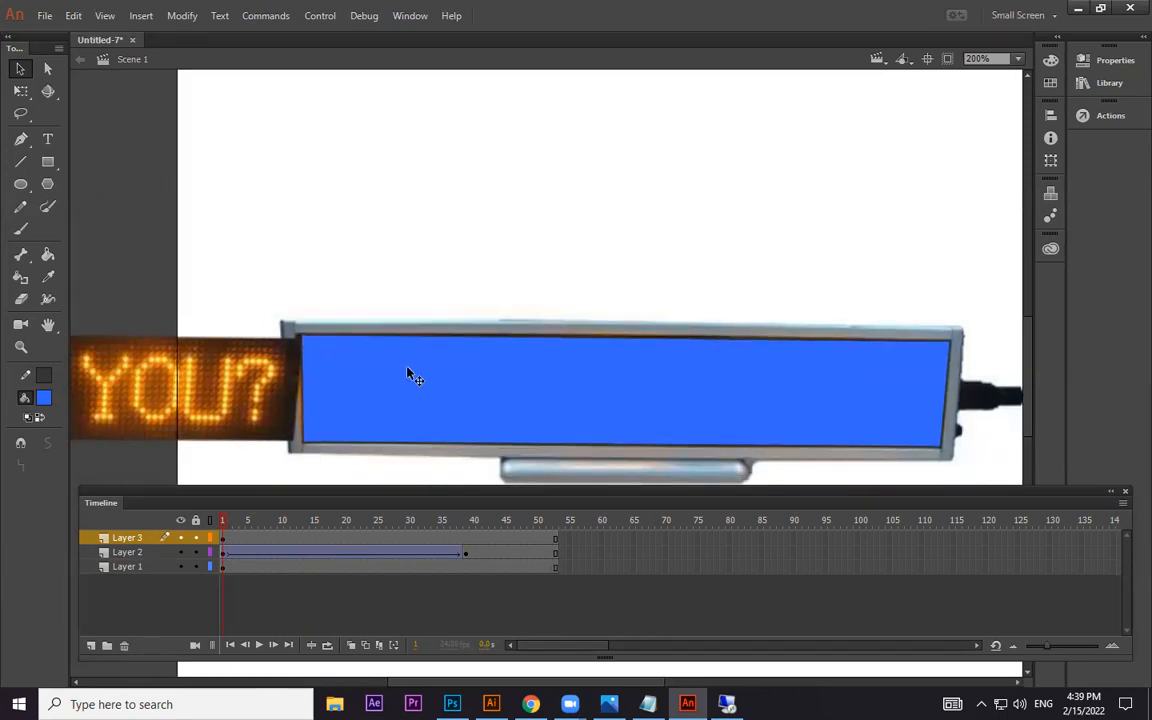
pyautogui.scroll(-2, 497, 355)
pyautogui.hotkey('ctrl', '-')
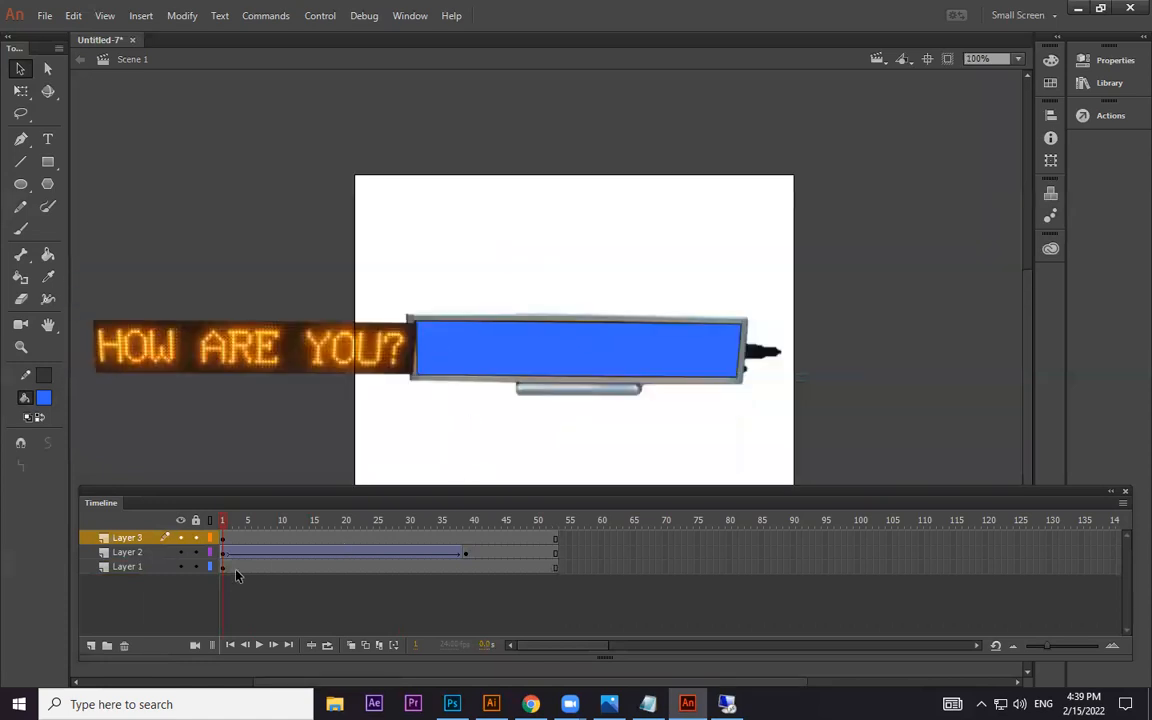
# Step: Convert Layer 3 into a mask for Layer 2 and preview the scrolling text in a test movie
pyautogui.rightClick(129, 545)
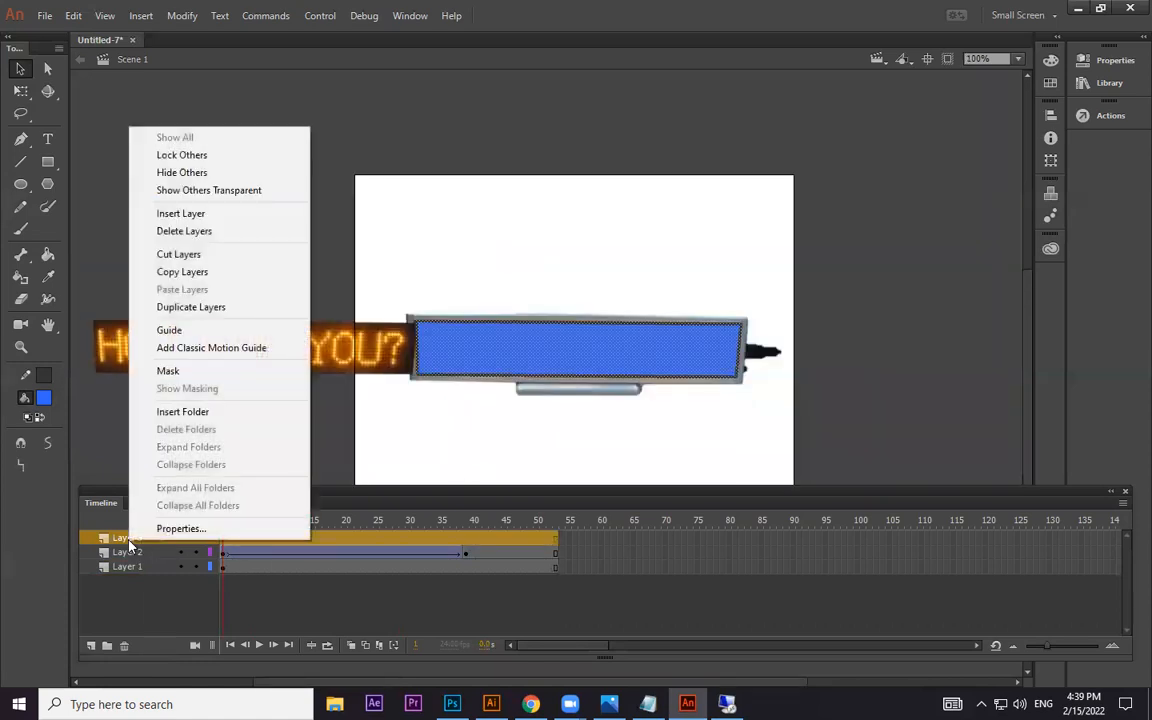
pyautogui.click(182, 371)
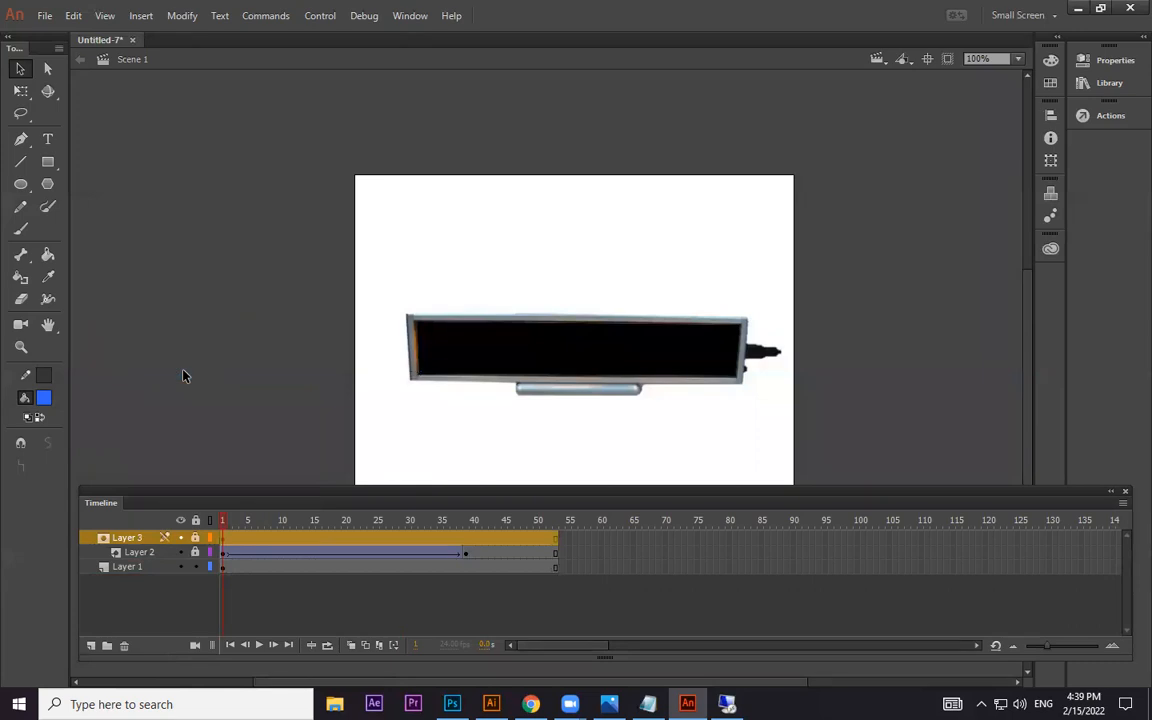
pyautogui.hotkey('ctrl', 'Return')
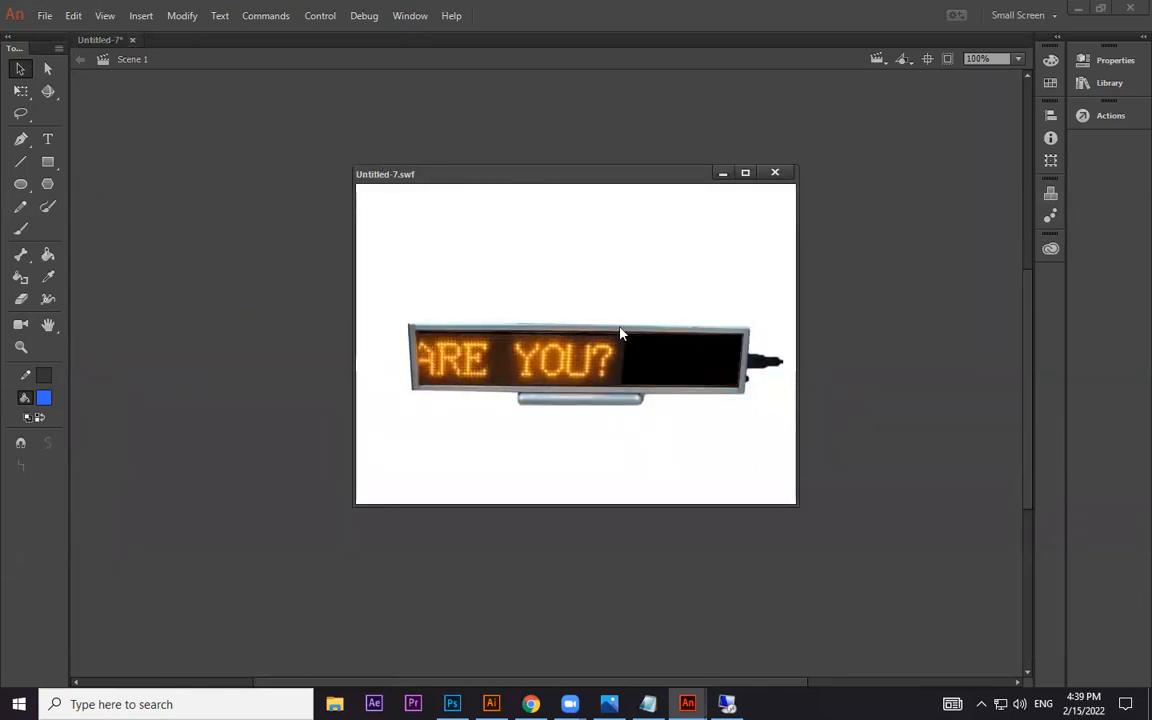
pyautogui.click(774, 172)
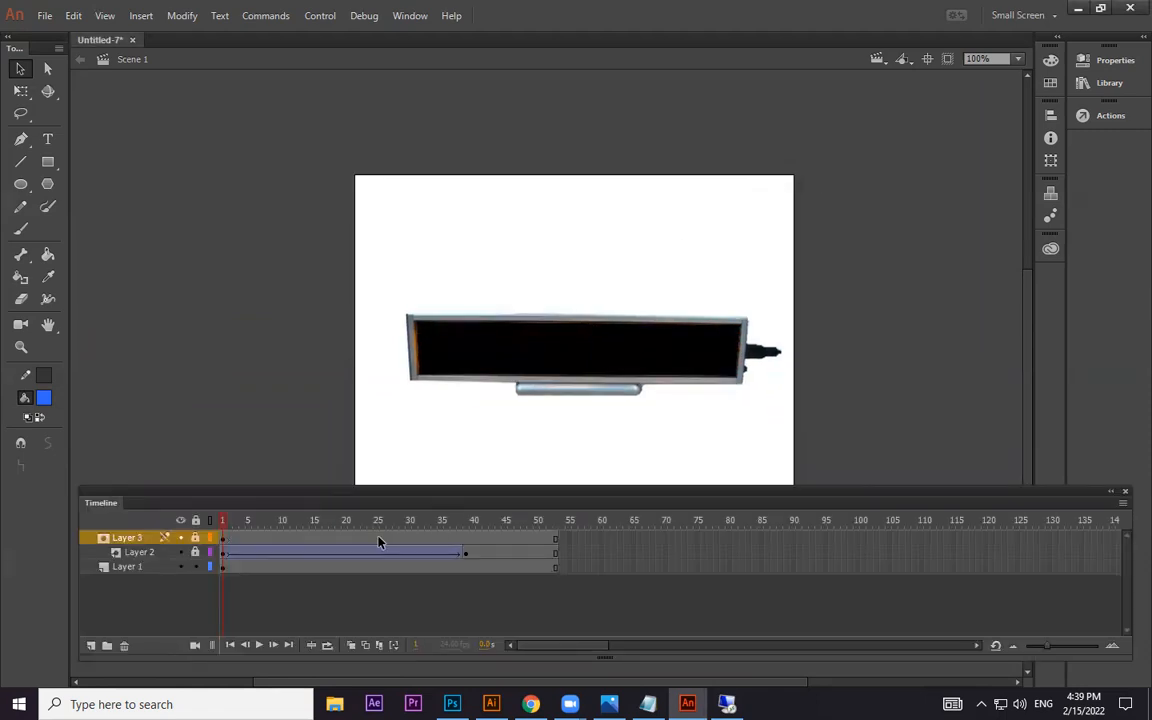
# Step: Unlock Layers 2 and 3 and insert frames in all layers, stretching the tween to frame 109 and the timeline to frame 123
pyautogui.click(345, 568)
pyautogui.click(340, 567)
pyautogui.click(195, 552)
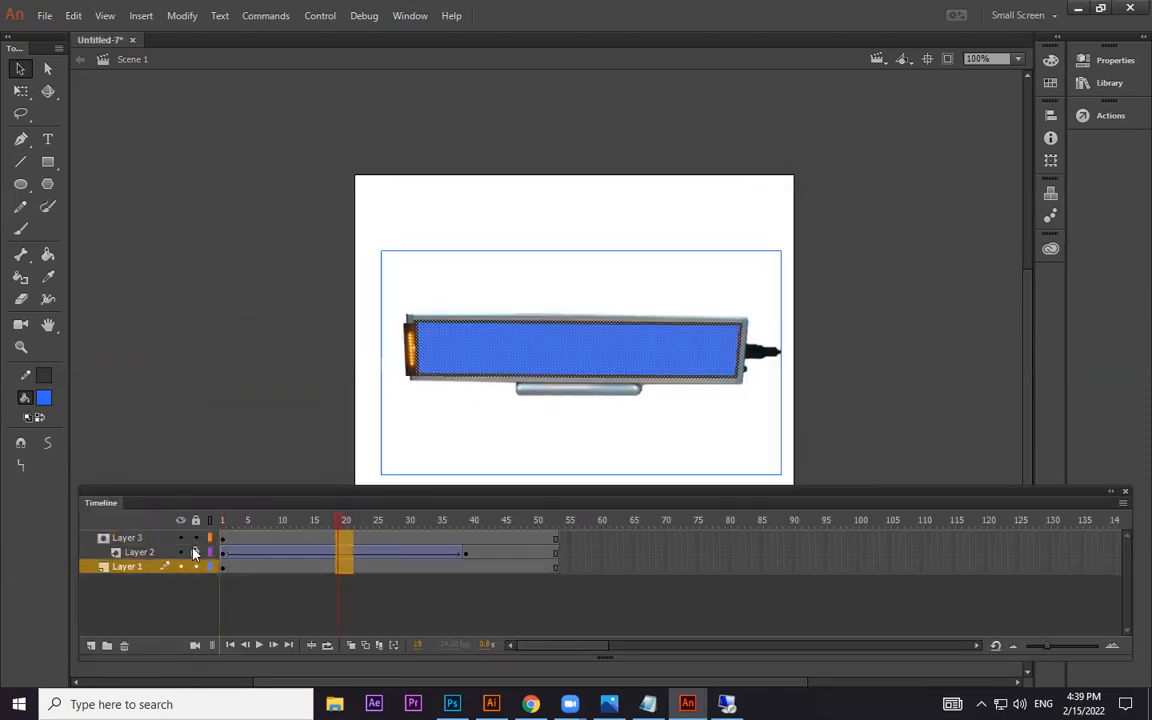
pyautogui.moveTo(381, 540); pyautogui.dragTo(301, 571)
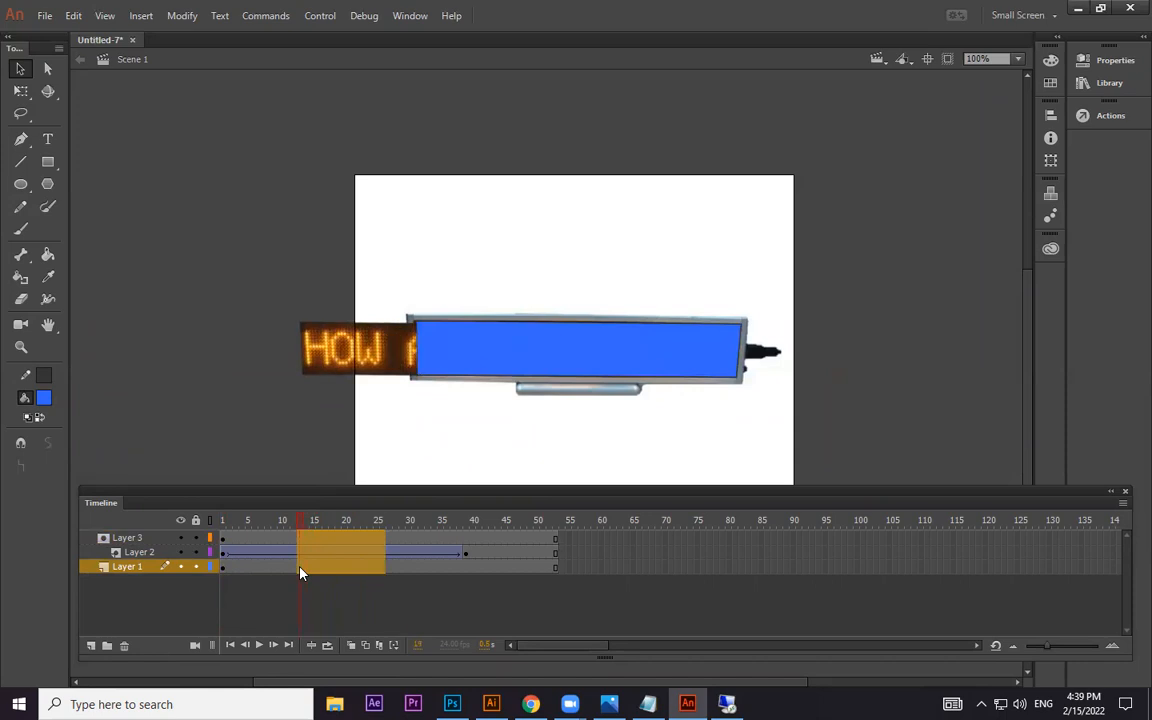
pyautogui.press('F5')
pyautogui.press('F5')
pyautogui.press('F5')
pyautogui.press('F5')
pyautogui.click(492, 583)
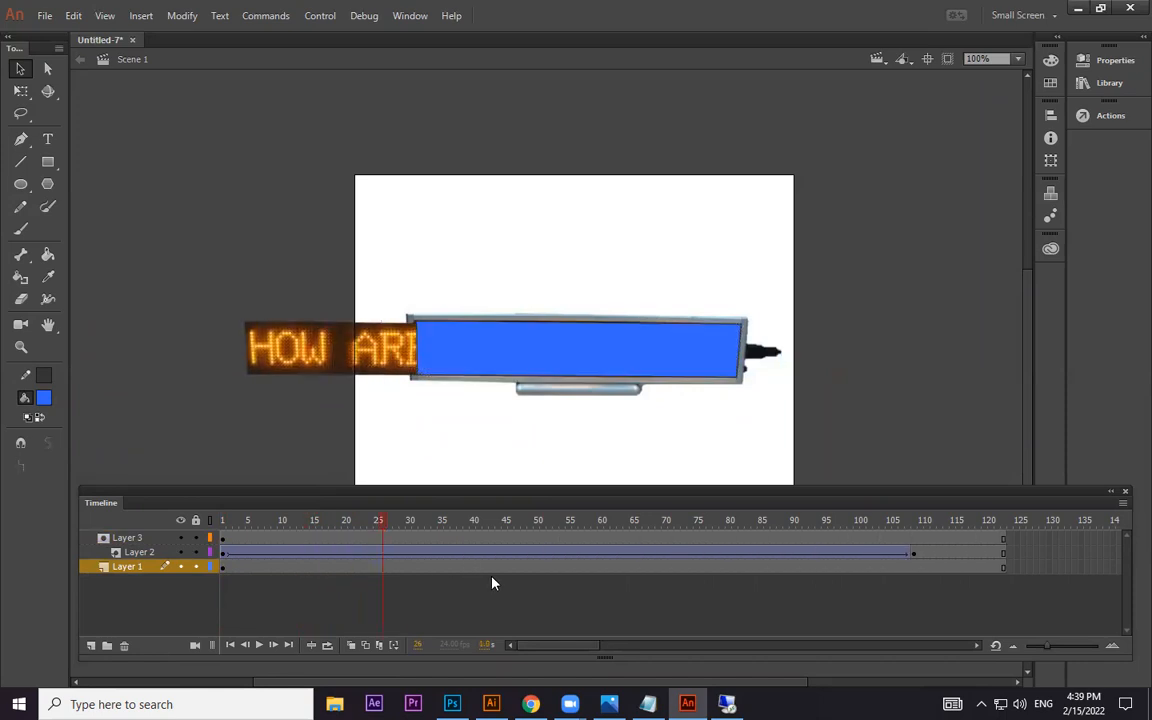
# Step: Lock Layers 2 and 3 again and preview the slower scrolling text in a test movie
pyautogui.click(195, 552)
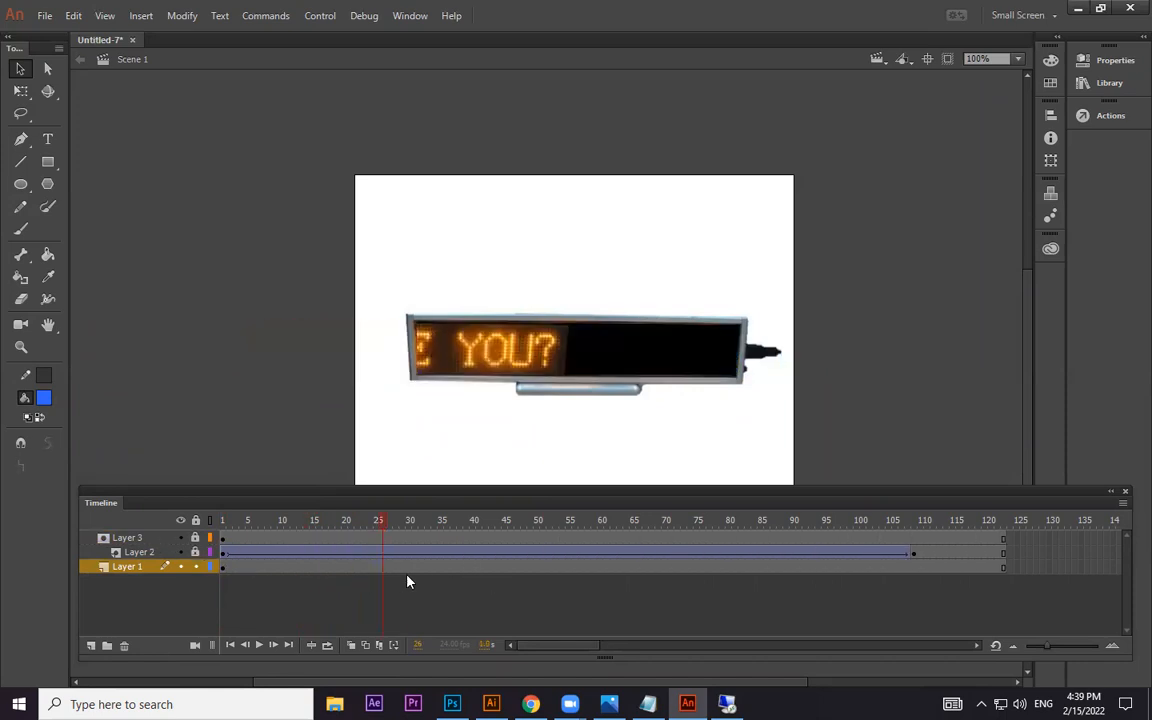
pyautogui.hotkey('ctrl', 'Return')
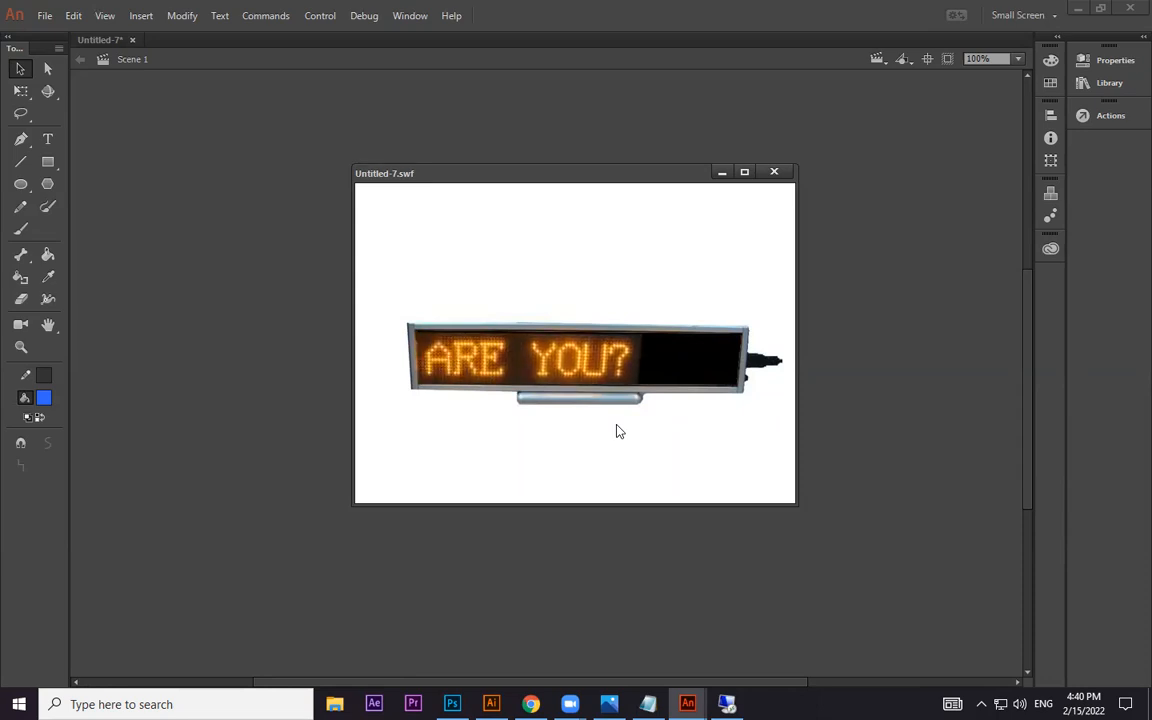
pyautogui.click(773, 173)
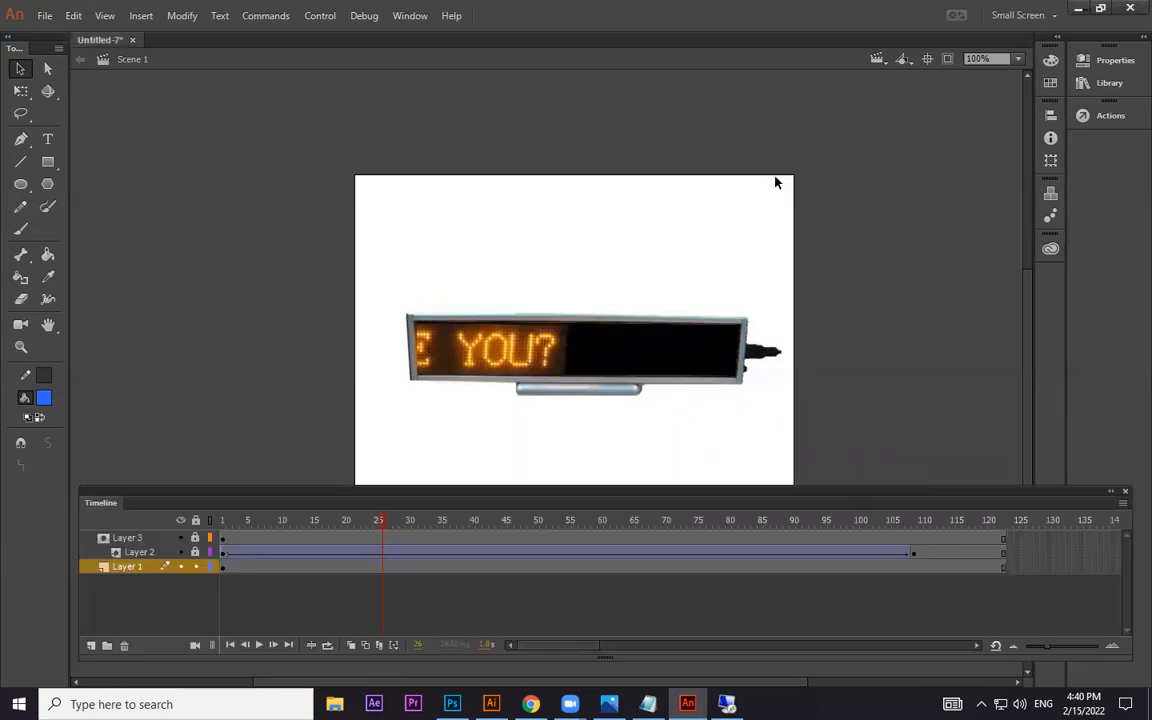
# Step: Close Untitled-7 without saving it and create another ActionScript 3.0 document
pyautogui.click(131, 41)
pyautogui.click(573, 372)
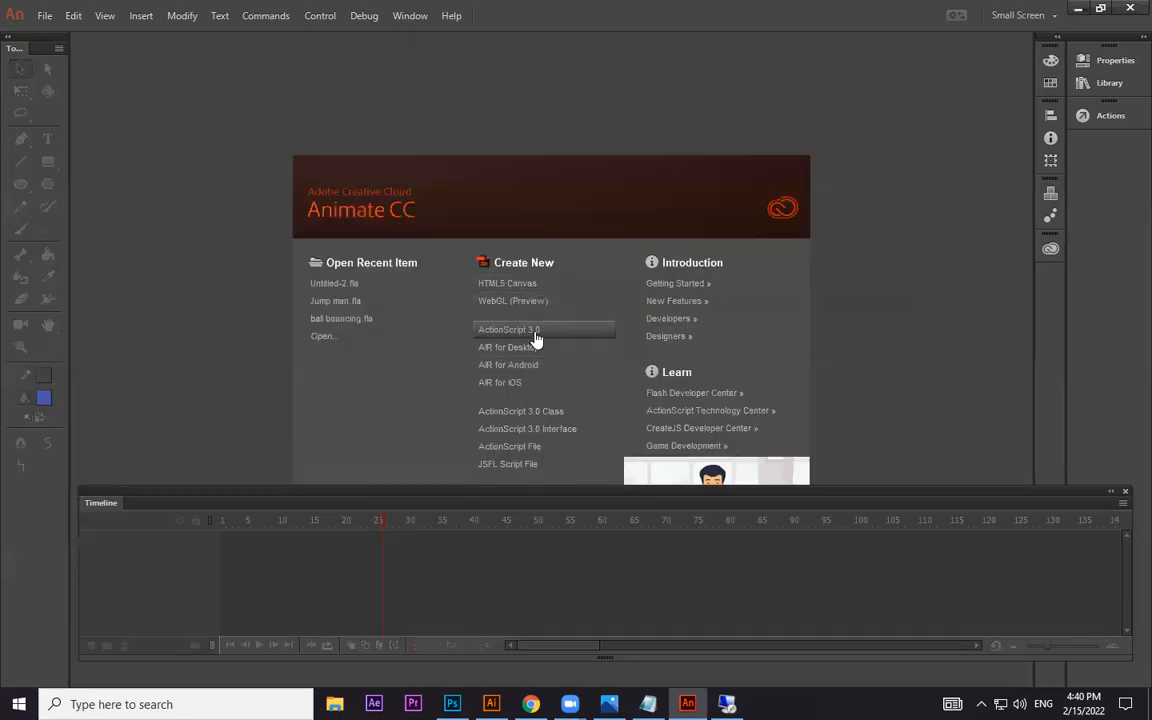
pyautogui.click(536, 336)
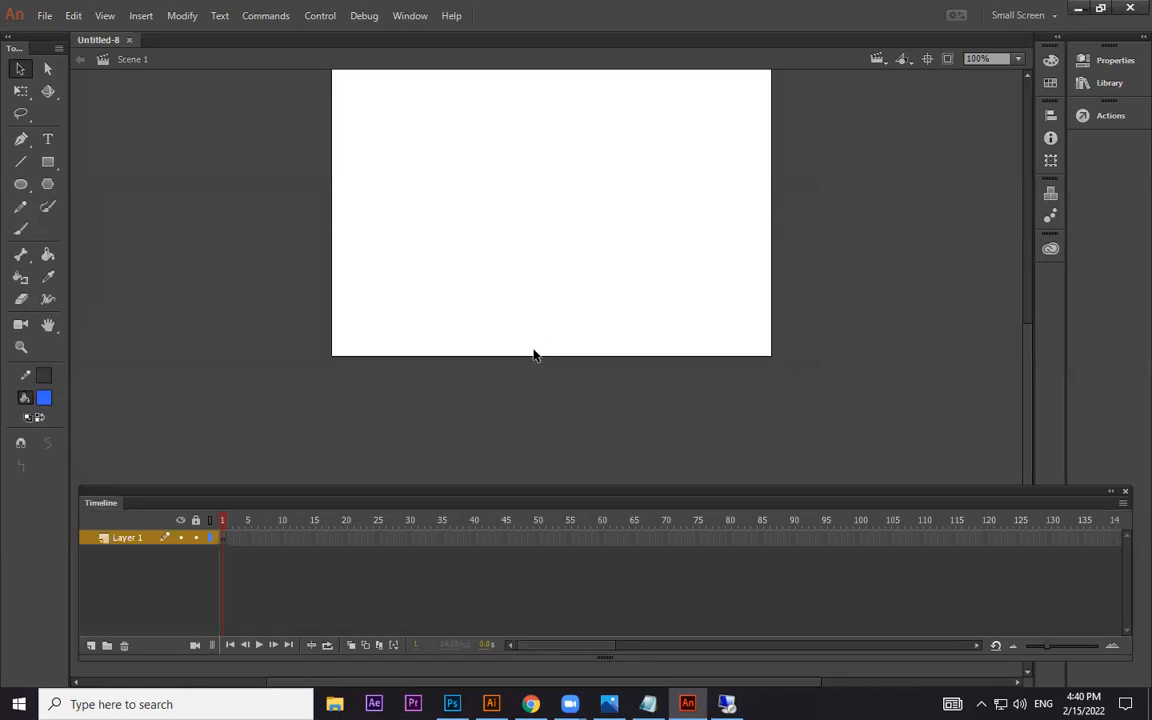
# Step: Import the world-map picture from the desktop and position it over the stage
pyautogui.click(1080, 8)
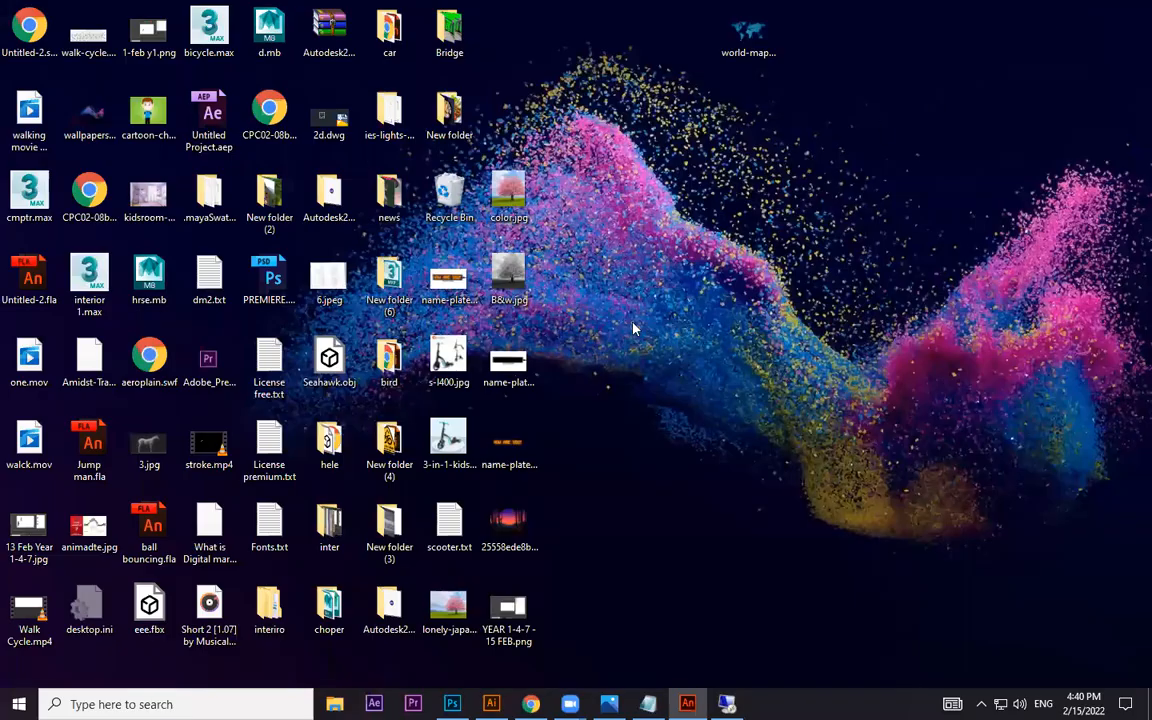
pyautogui.moveTo(752, 40); pyautogui.dragTo(640, 381)
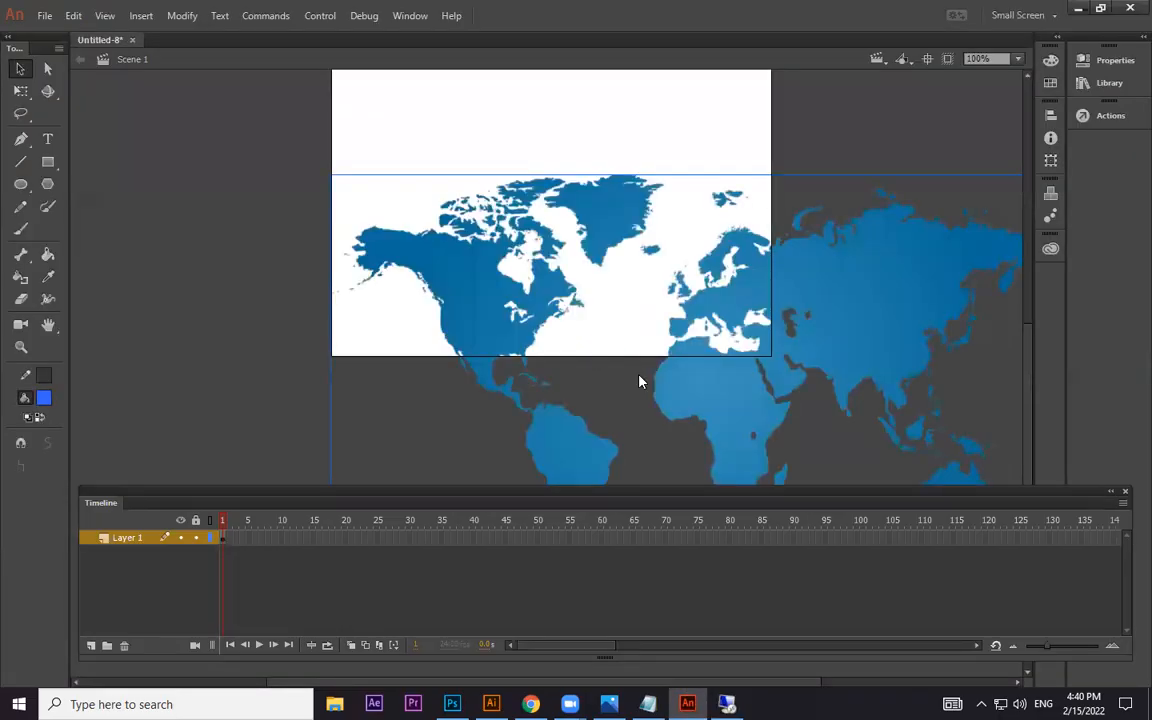
pyautogui.hotkey('ctrl', '-')
pyautogui.moveTo(720, 371); pyautogui.dragTo(718, 258)
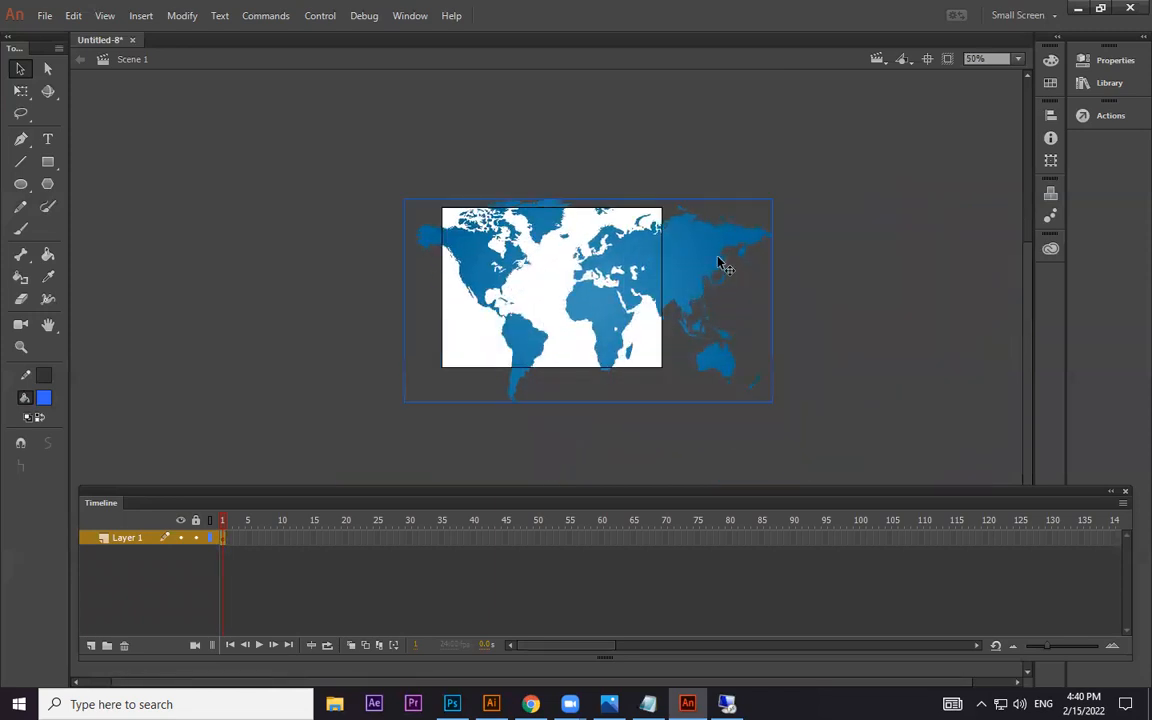
# Step: Scale the world map down to about half its size and move it mostly off the stage's left edge
pyautogui.click(21, 92)
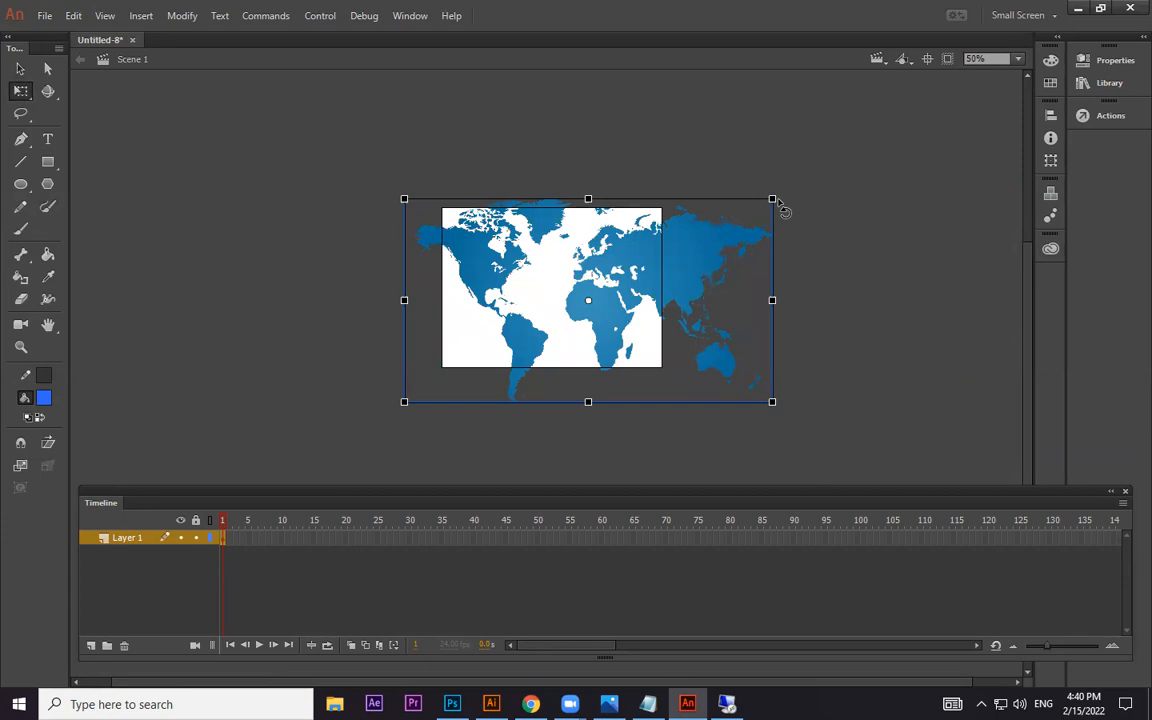
pyautogui.moveTo(771, 200); pyautogui.dragTo(684, 249)
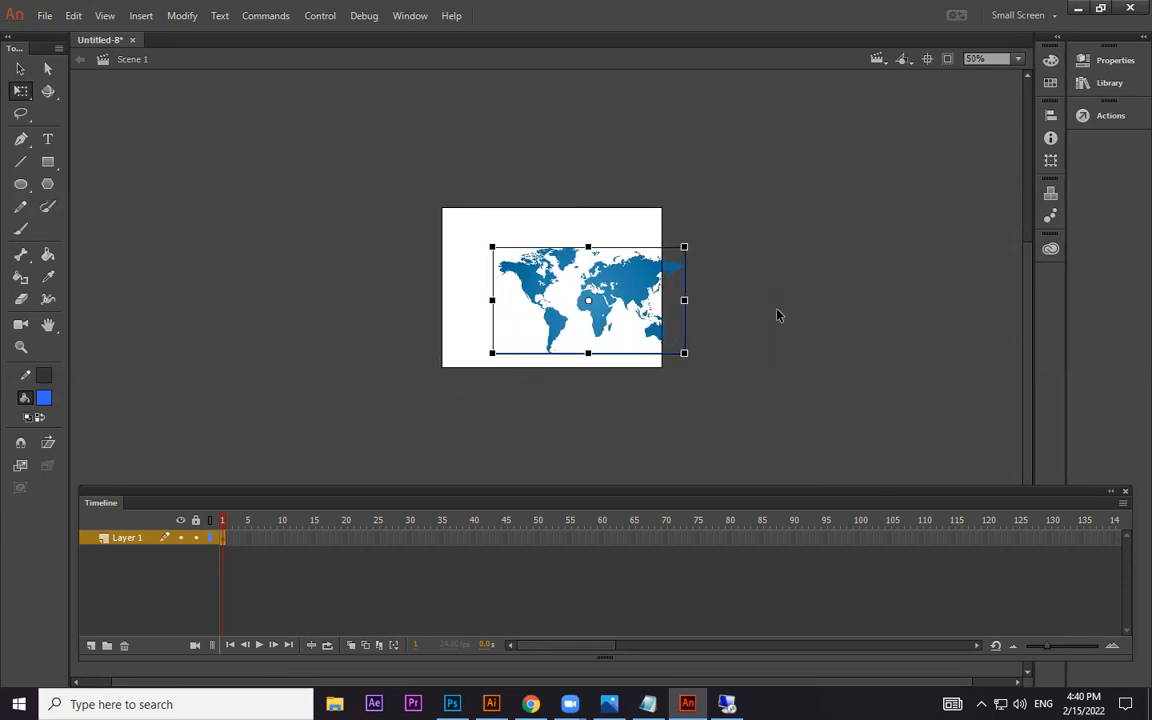
pyautogui.hotkey('ctrl', '=')
pyautogui.scroll(-3, 800, 337)
pyautogui.moveTo(764, 249); pyautogui.dragTo(325, 228)
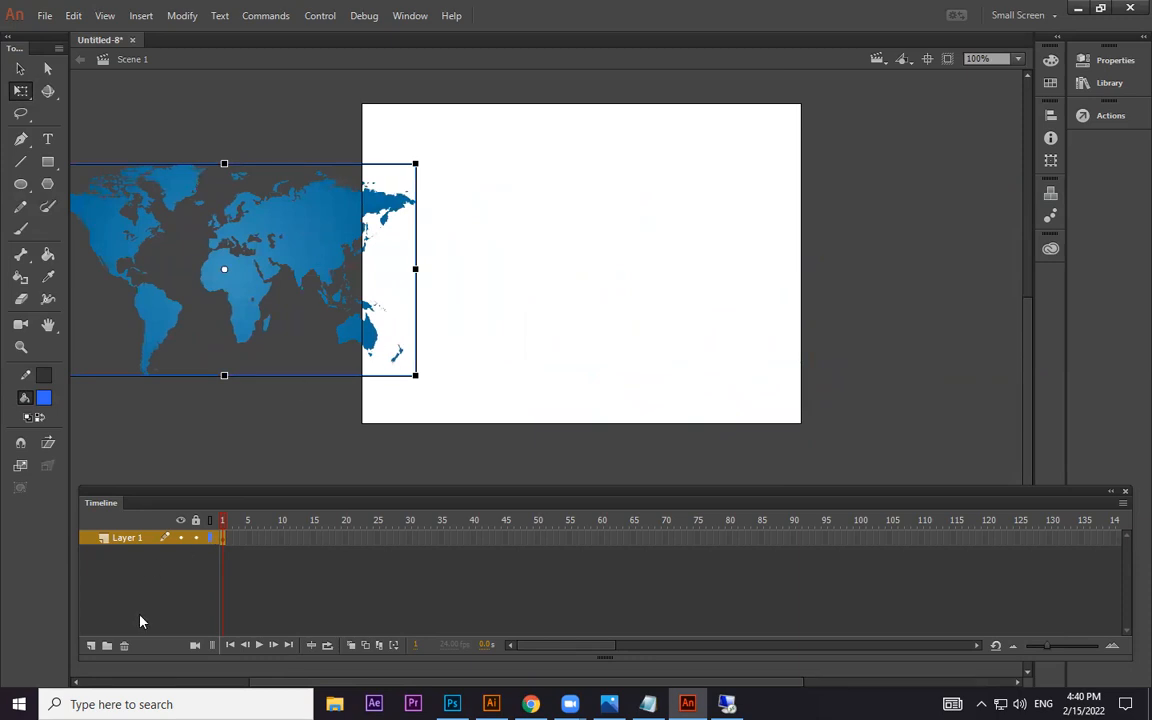
# Step: Add a layer and draw a blue circle without an outline, slightly shorter than the map, at the centre of the stage
pyautogui.click(91, 646)
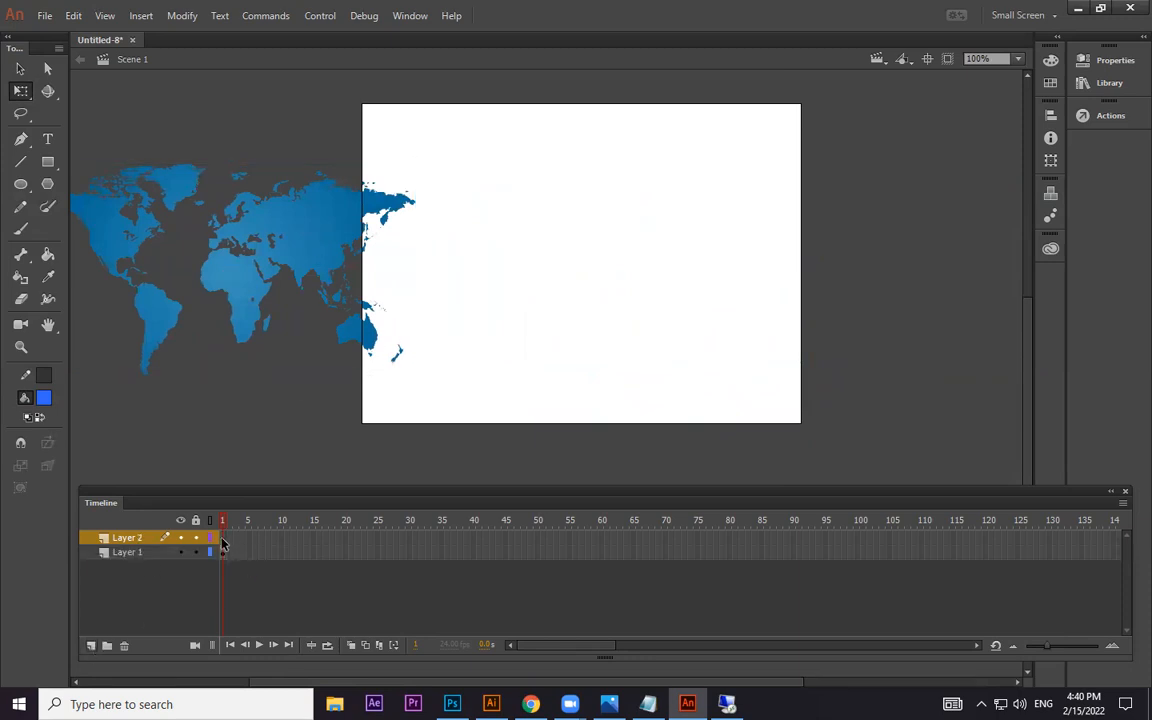
pyautogui.click(20, 184)
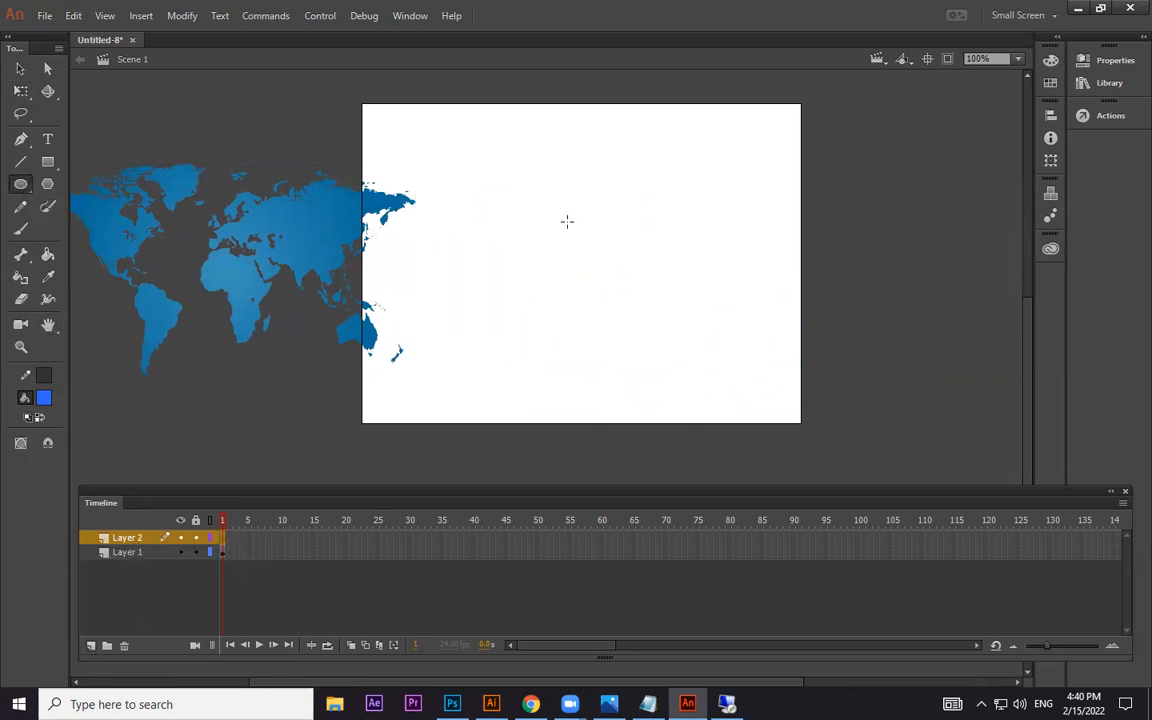
pyautogui.moveTo(527, 201); pyautogui.dragTo(650, 356)
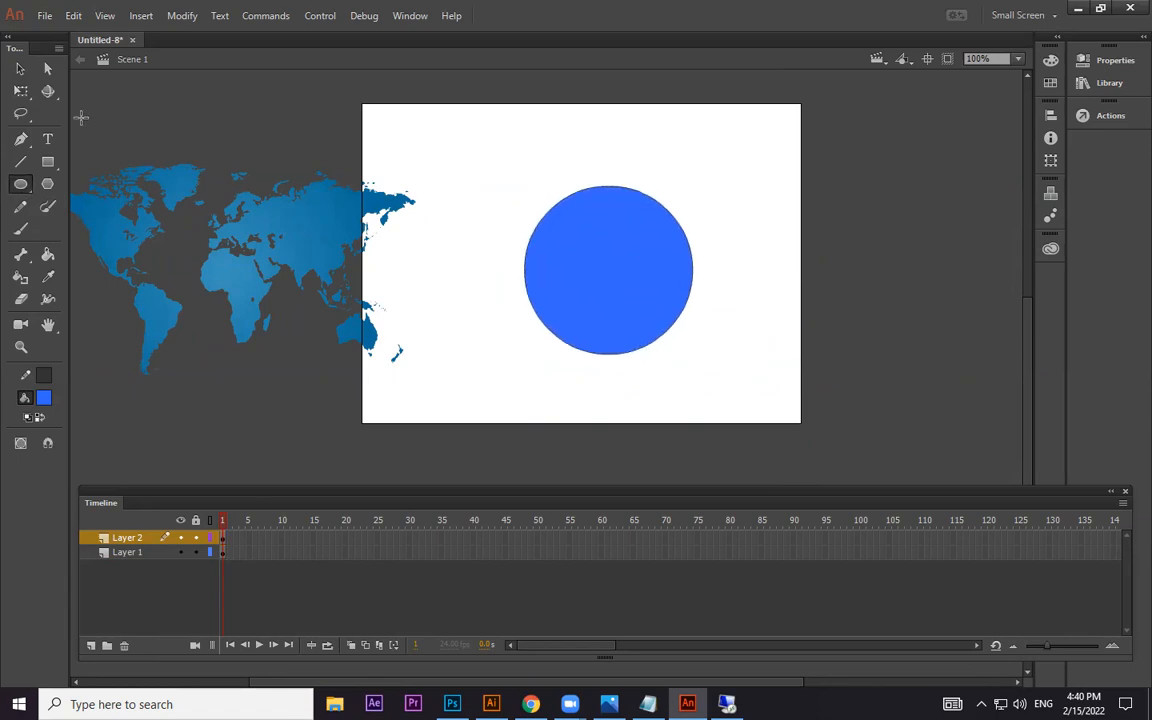
pyautogui.click(20, 69)
pyautogui.click(628, 193)
pyautogui.press('Delete')
pyautogui.moveTo(650, 262); pyautogui.dragTo(620, 262)
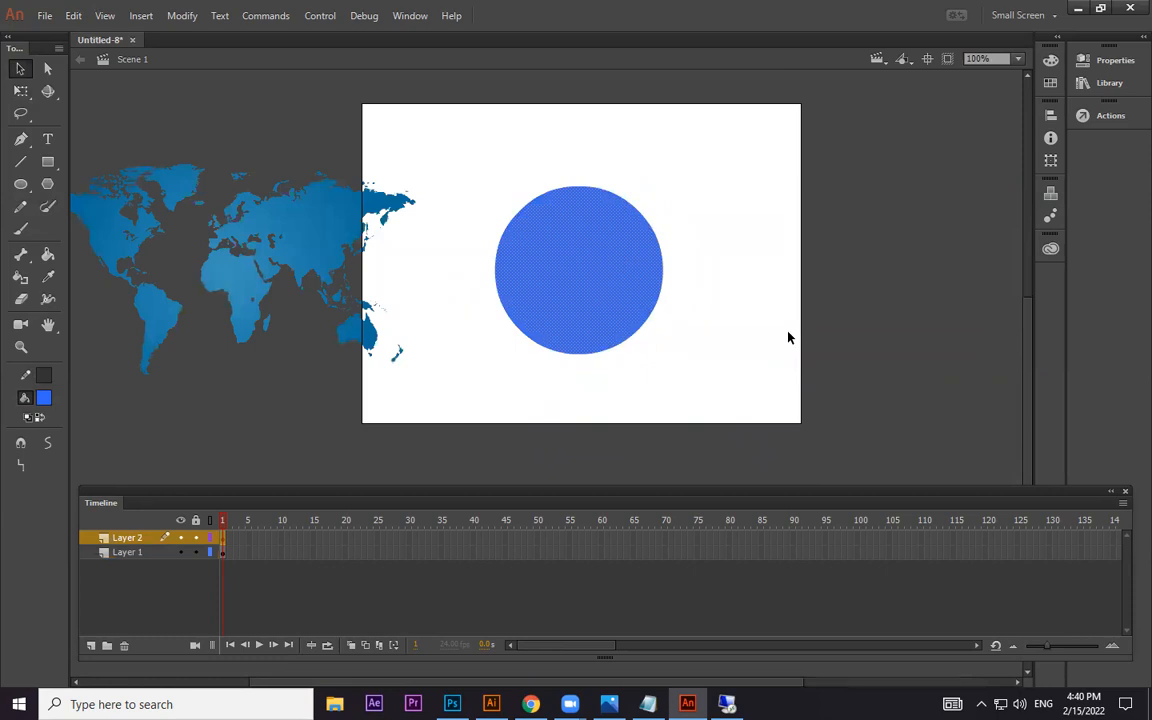
pyautogui.click(788, 338)
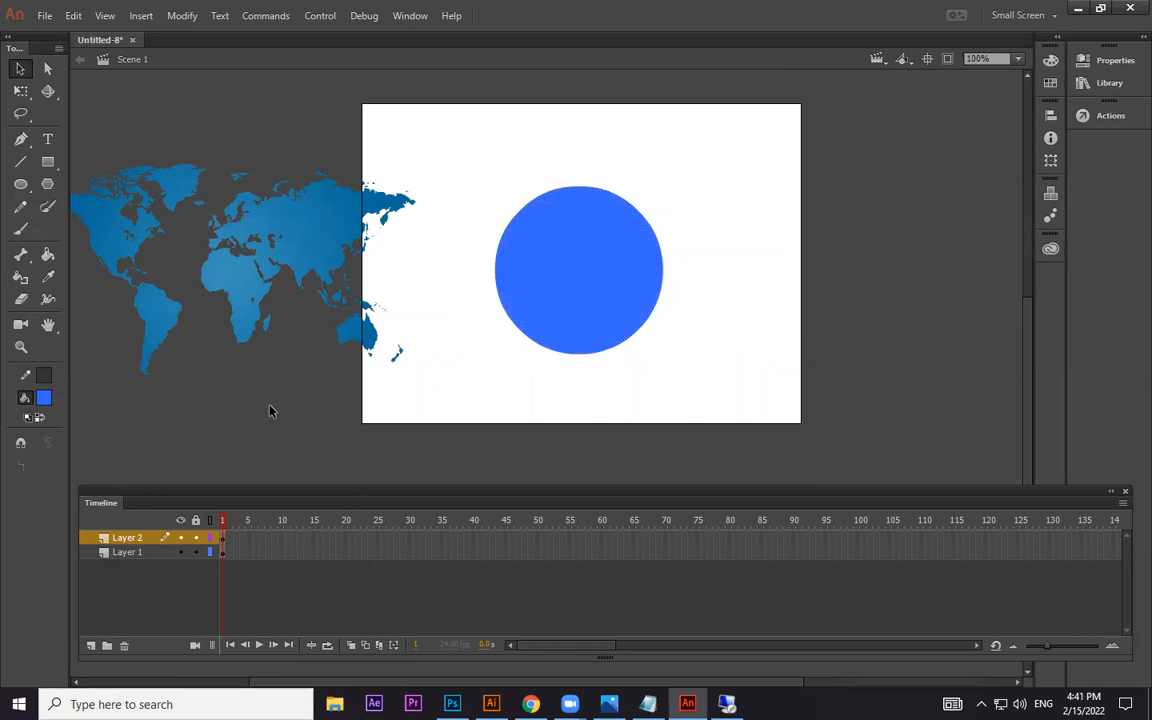
# Step: Move the map so its eastern end lies behind the circle, then extend both layers to frame 69 with a keyframe there on Layer 1
pyautogui.moveTo(329, 257); pyautogui.dragTo(476, 258)
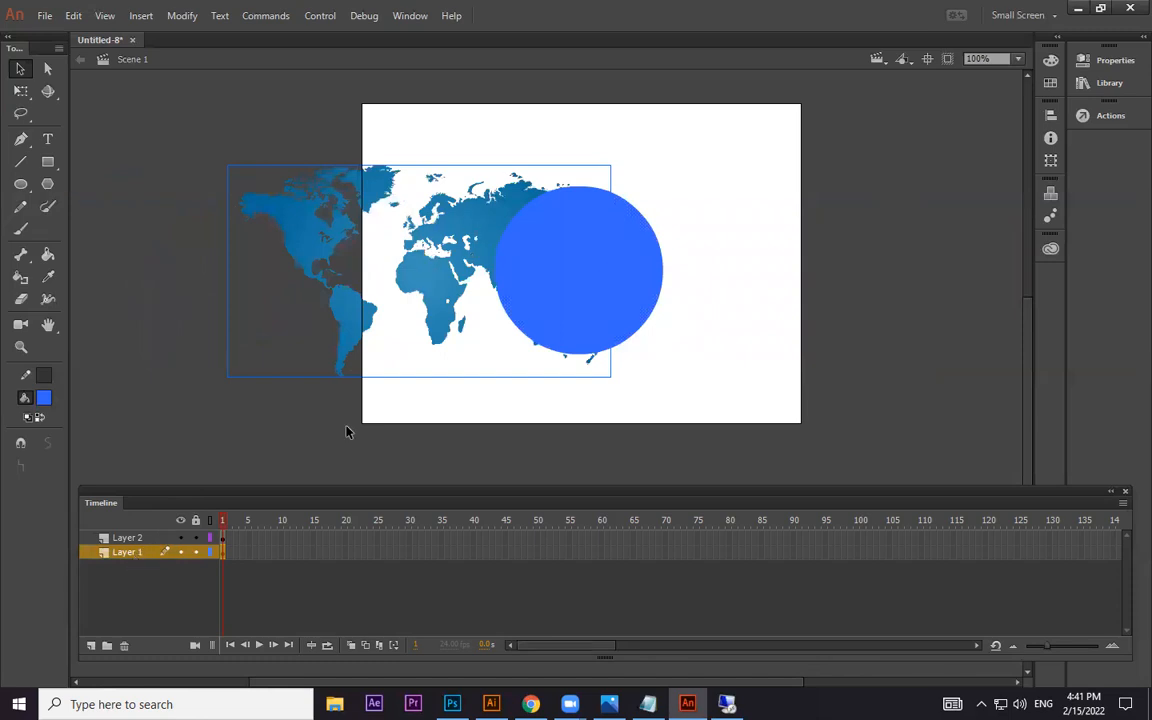
pyautogui.moveTo(658, 538); pyautogui.dragTo(659, 553)
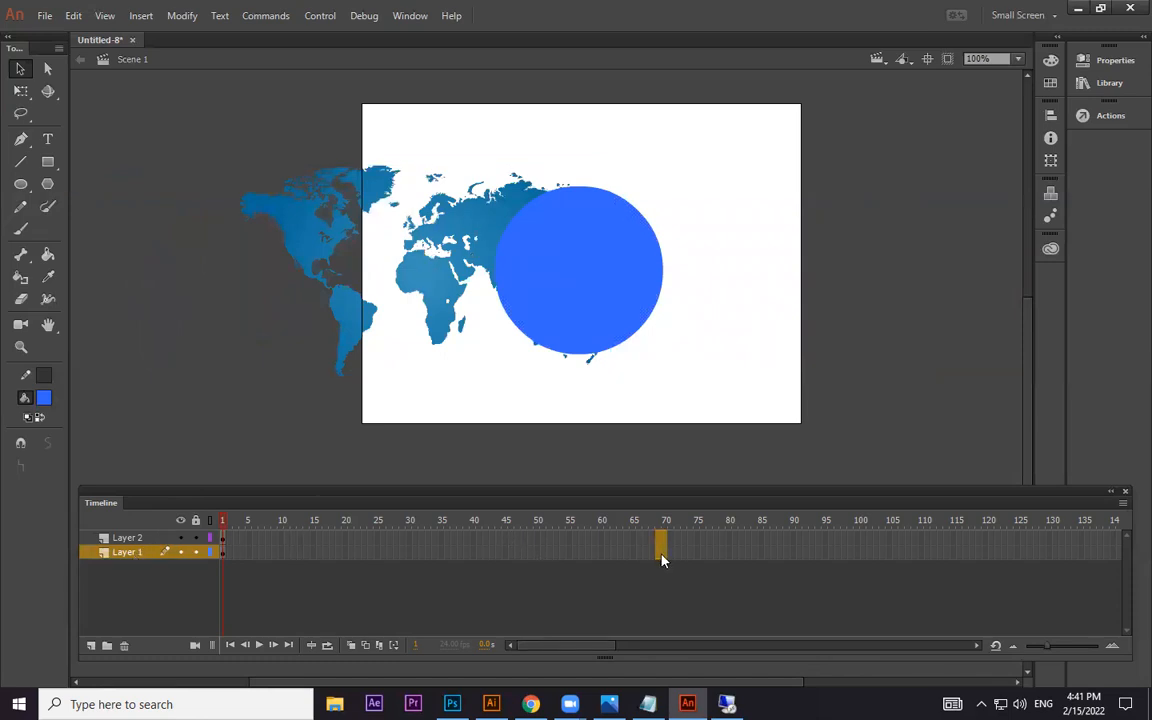
pyautogui.press('F5')
pyautogui.click(656, 554)
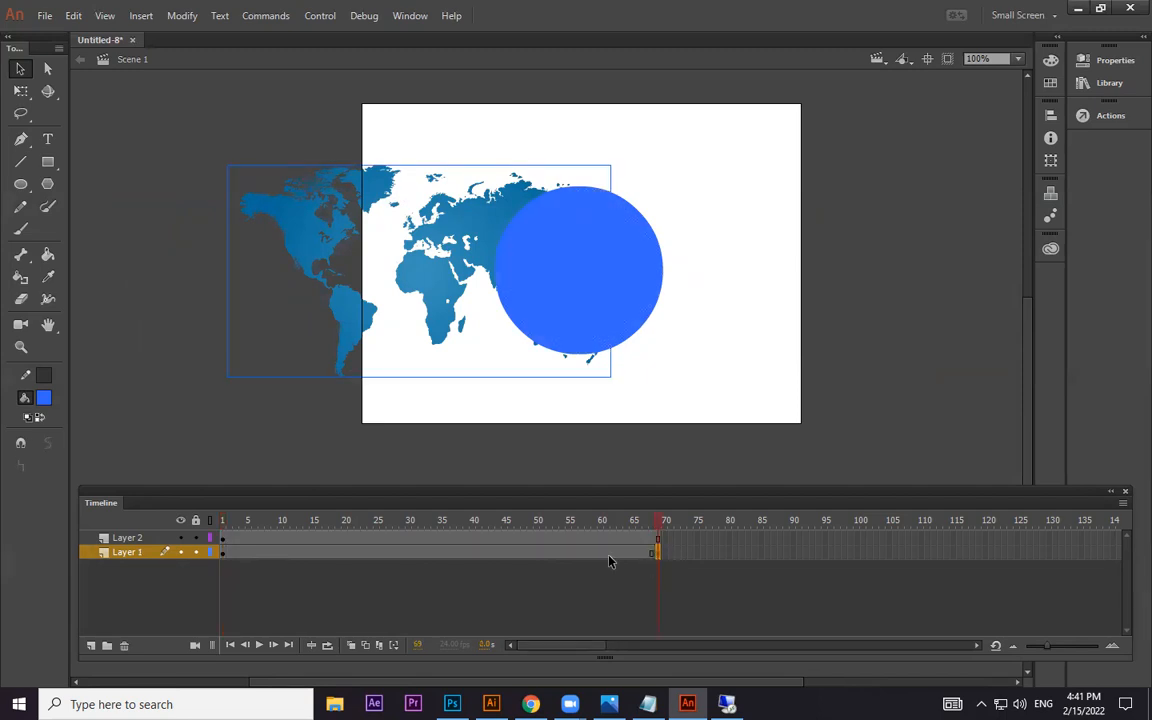
# Step: Create a classic tween on Layer 1 and shift the map rightward at frame 69 until the Americas lie behind the circle
pyautogui.rightClick(608, 555)
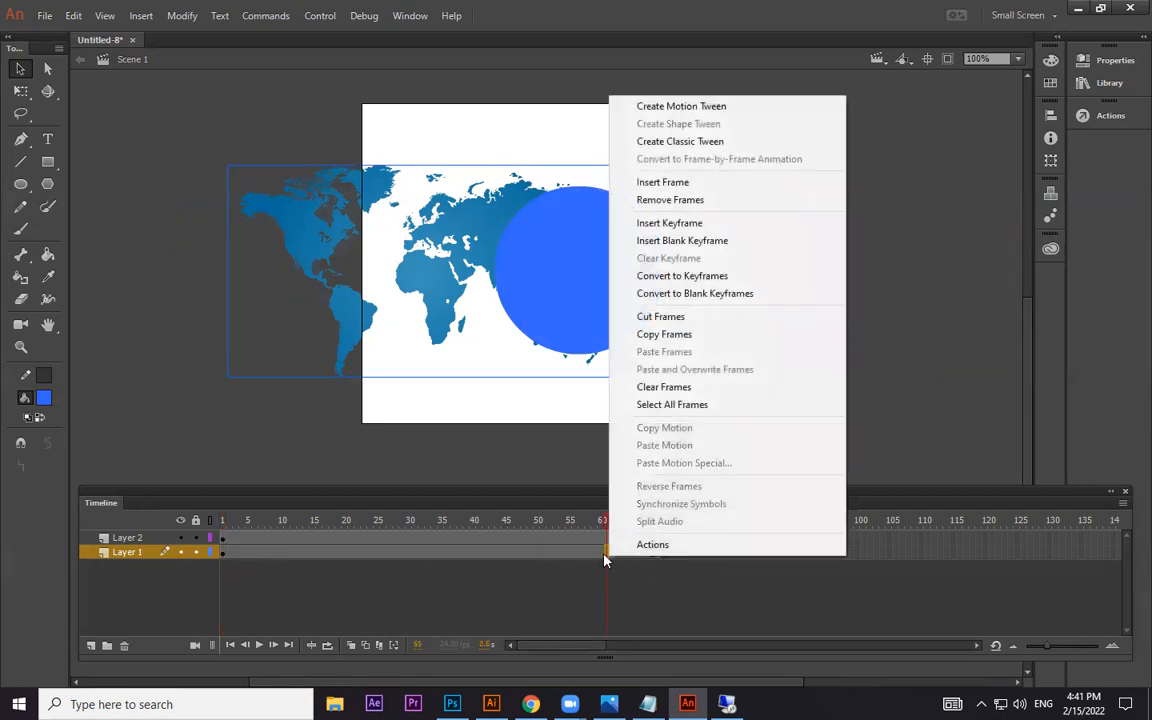
pyautogui.click(676, 150)
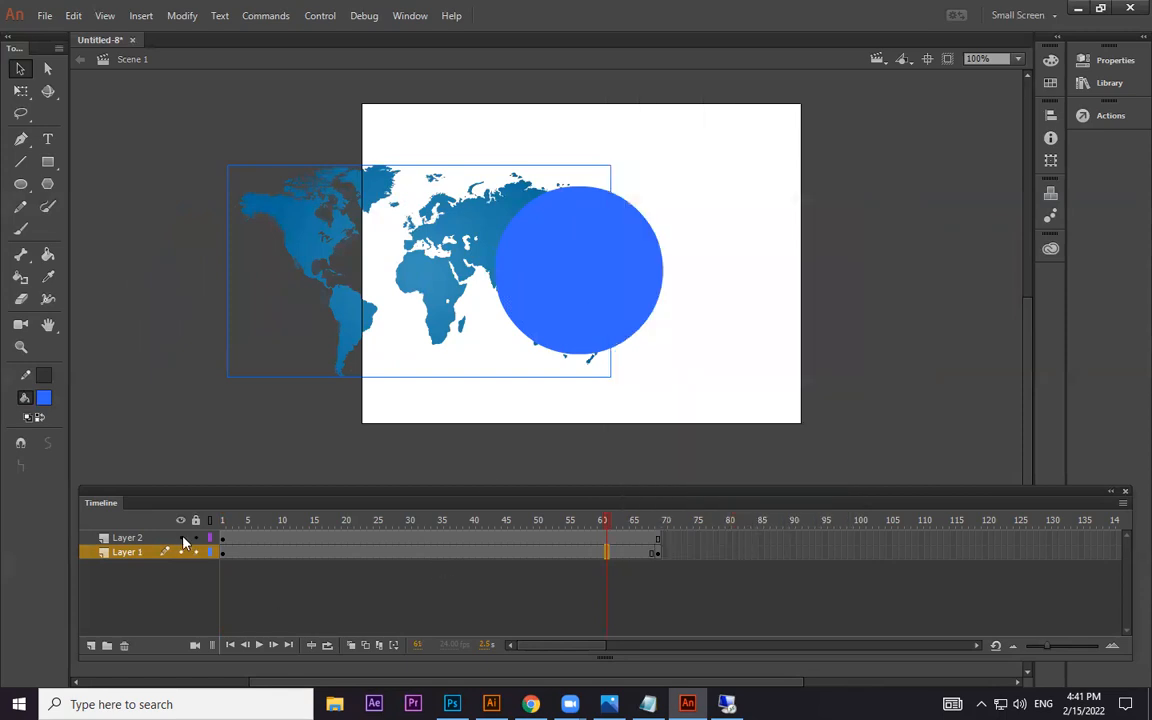
pyautogui.click(181, 539)
pyautogui.click(181, 539)
pyautogui.click(640, 553)
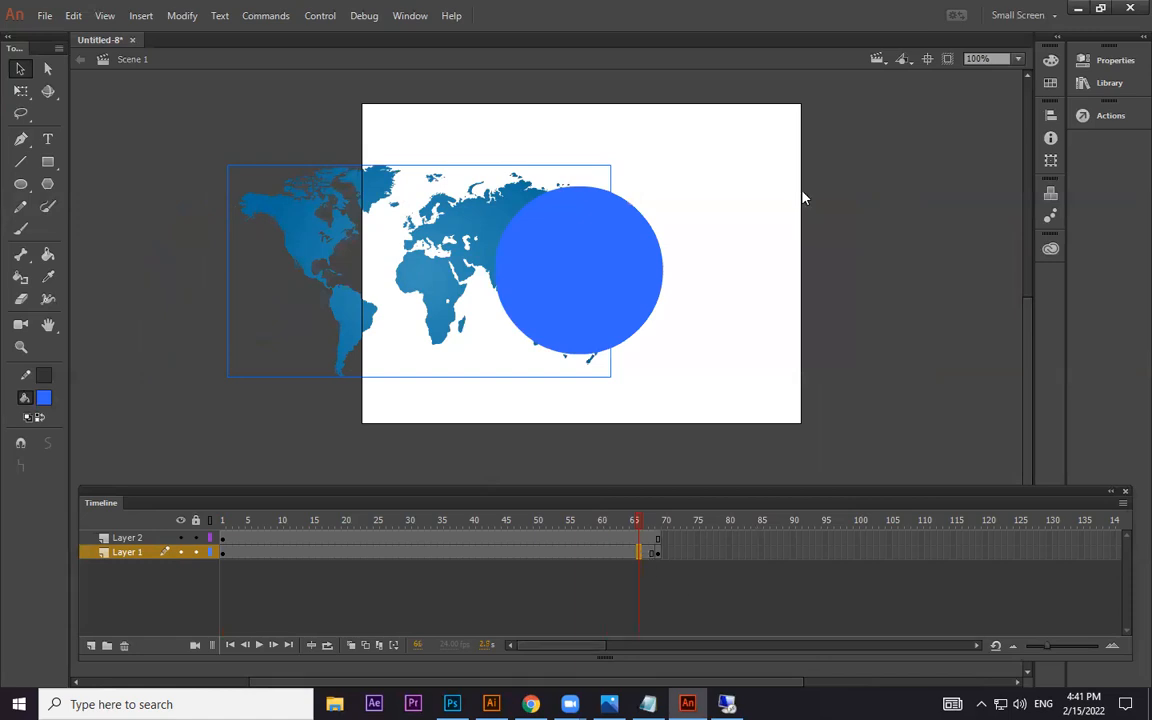
pyautogui.rightClick(640, 553)
pyautogui.click(745, 137)
pyautogui.click(657, 553)
pyautogui.moveTo(321, 213); pyautogui.dragTo(565, 250)
pyautogui.moveTo(658, 520)
pyautogui.mouseDown()
pyautogui.moveTo(149, 509)
pyautogui.moveTo(669, 506)
pyautogui.moveTo(276, 502)
pyautogui.moveTo(660, 504)
pyautogui.mouseUp()
# Step: Turn the circle's layer into a mask for the map layer and preview the animation in a test movie
pyautogui.rightClick(129, 541)
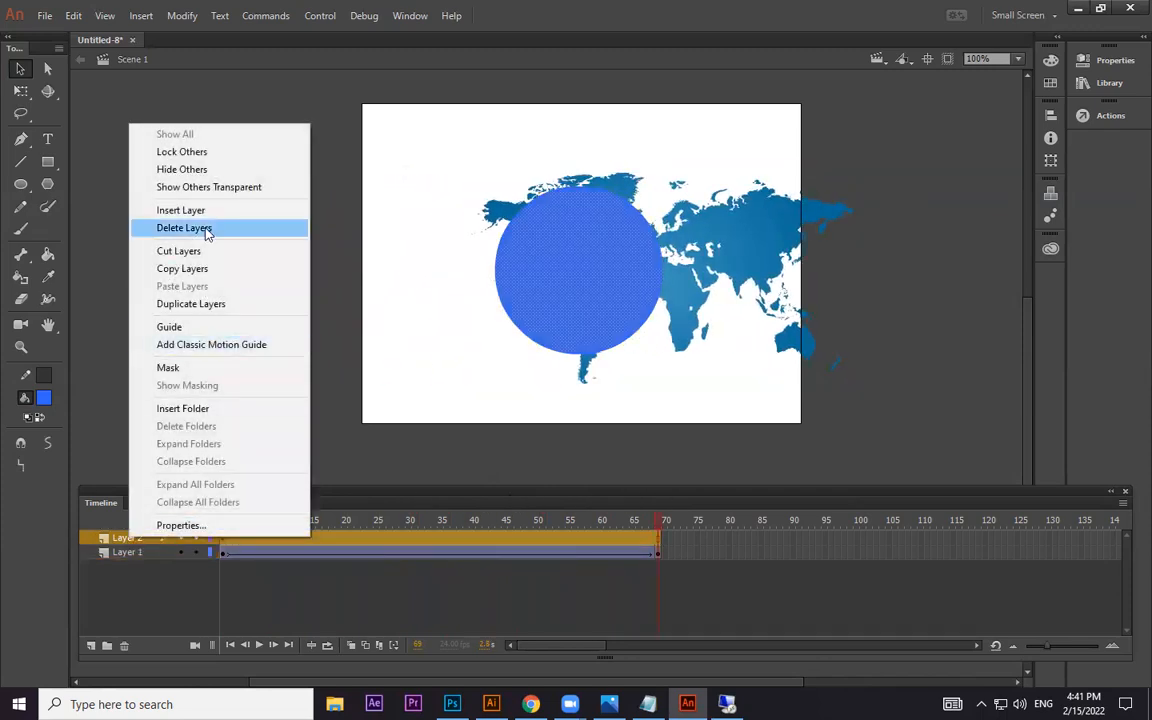
pyautogui.click(190, 370)
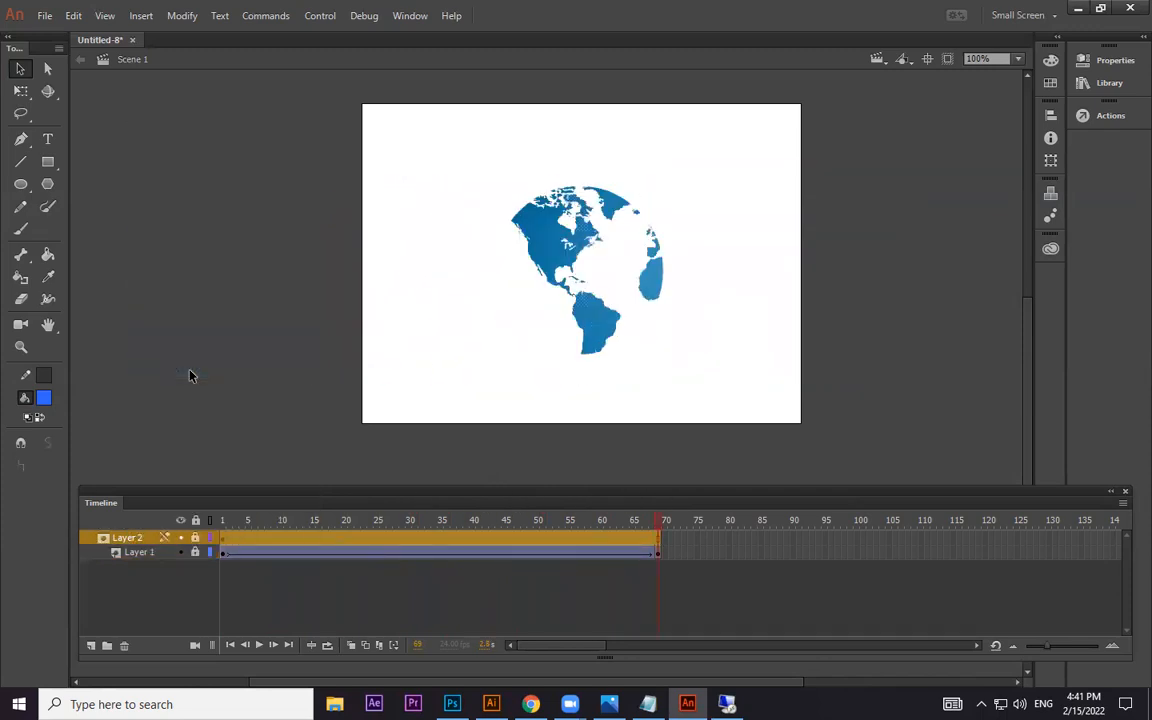
pyautogui.hotkey('ctrl', 'Return')
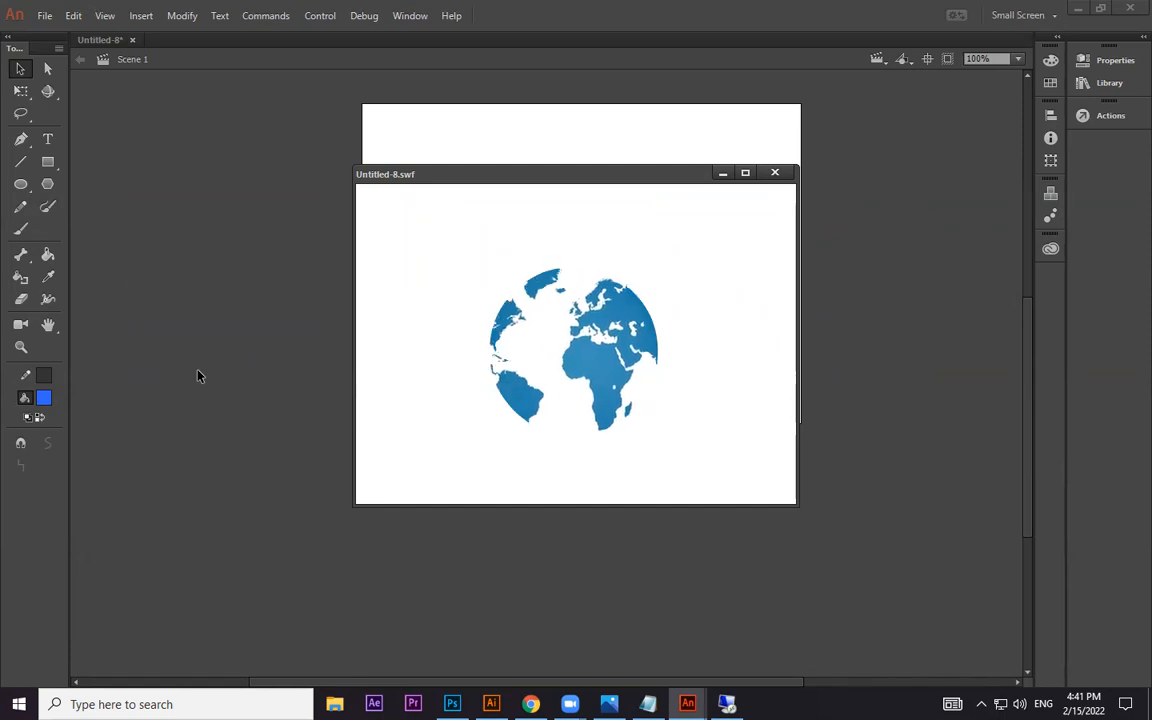
pyautogui.click(774, 172)
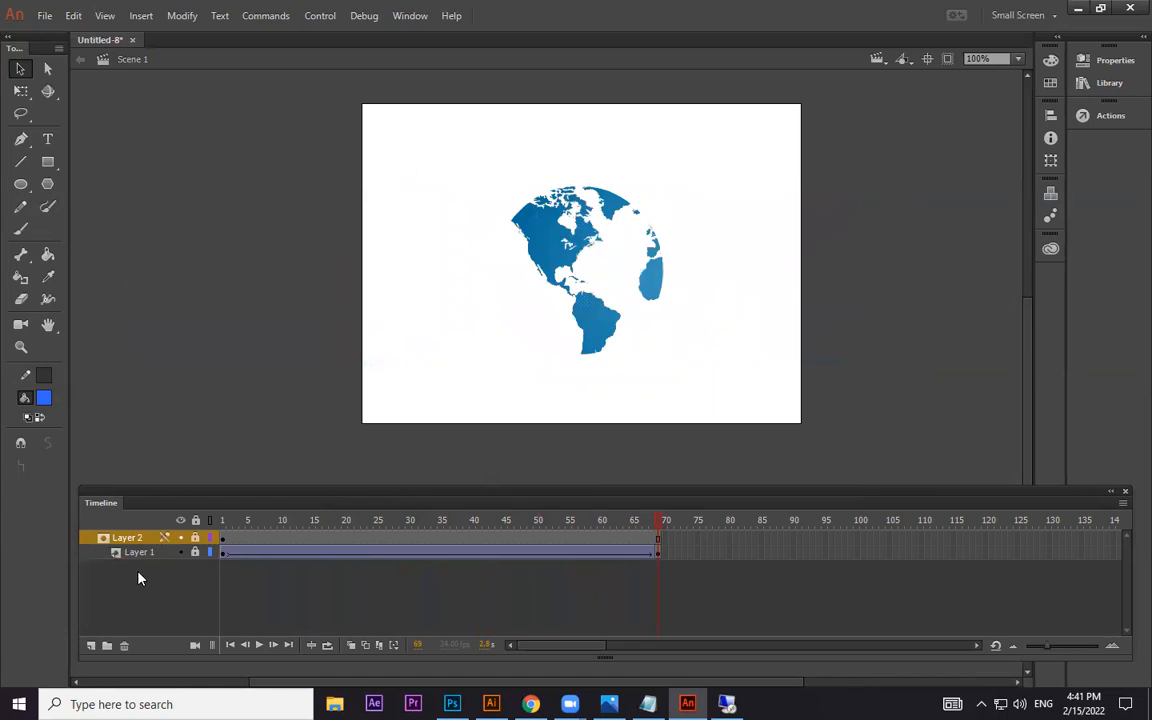
# Step: Add a layer above the mask and paste a copy of the circle in place at frame 1
pyautogui.click(90, 646)
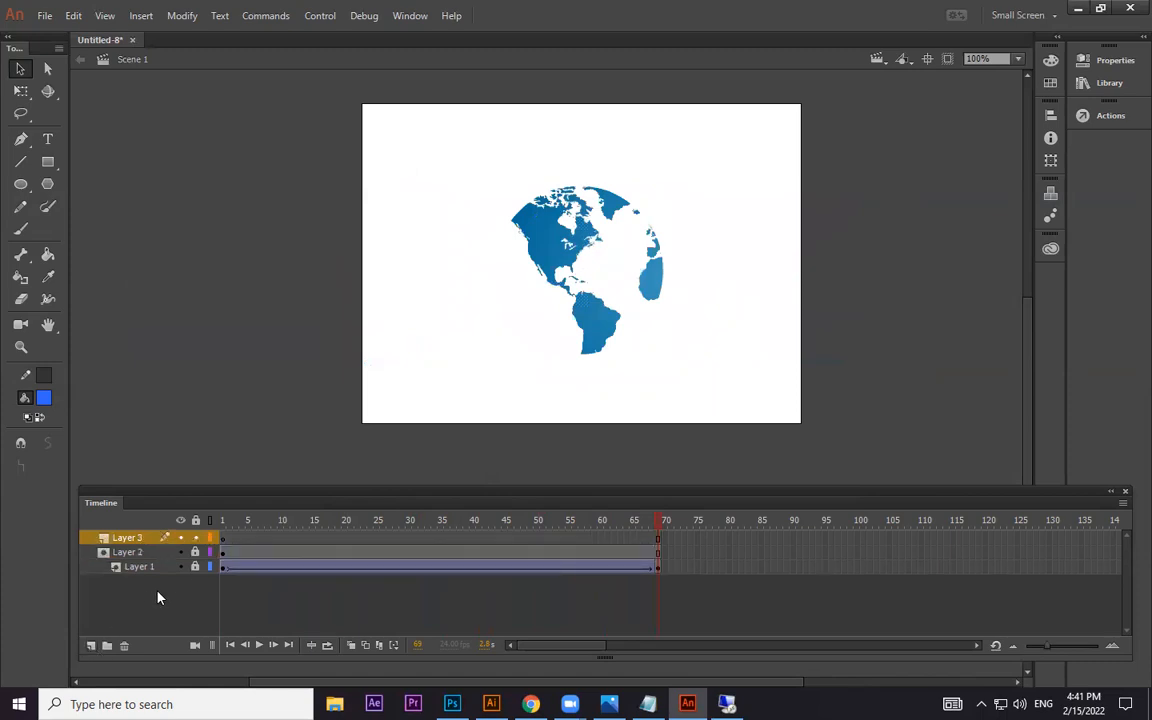
pyautogui.click(225, 540)
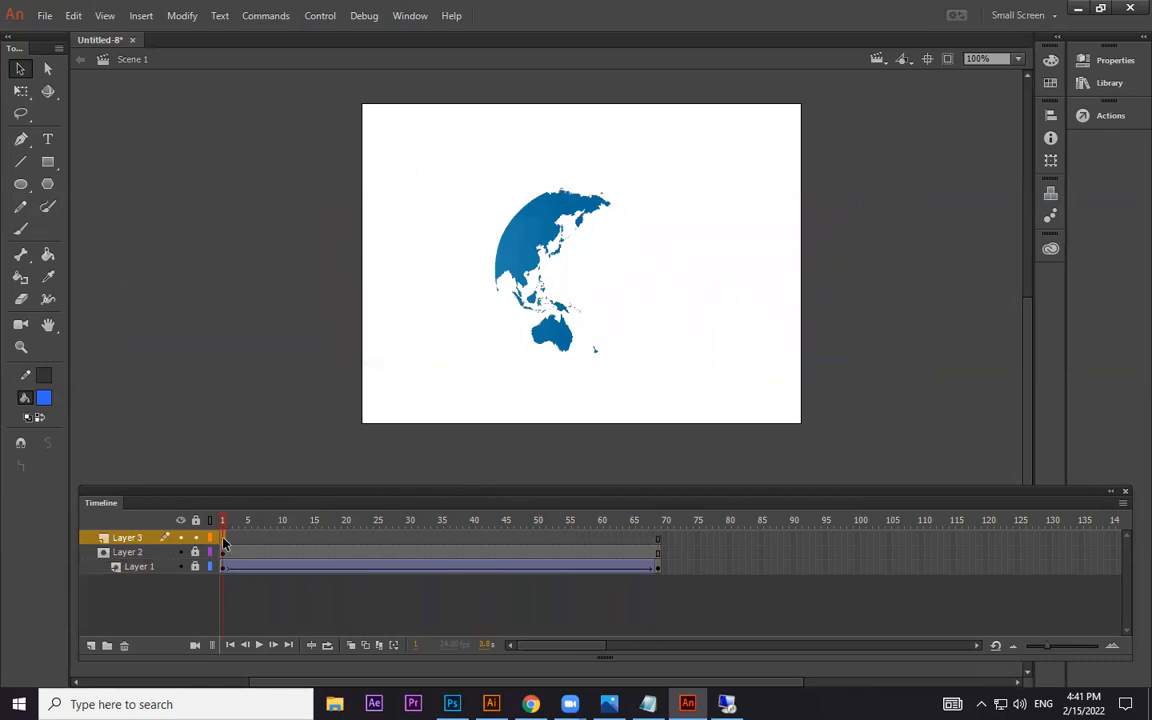
pyautogui.click(73, 15)
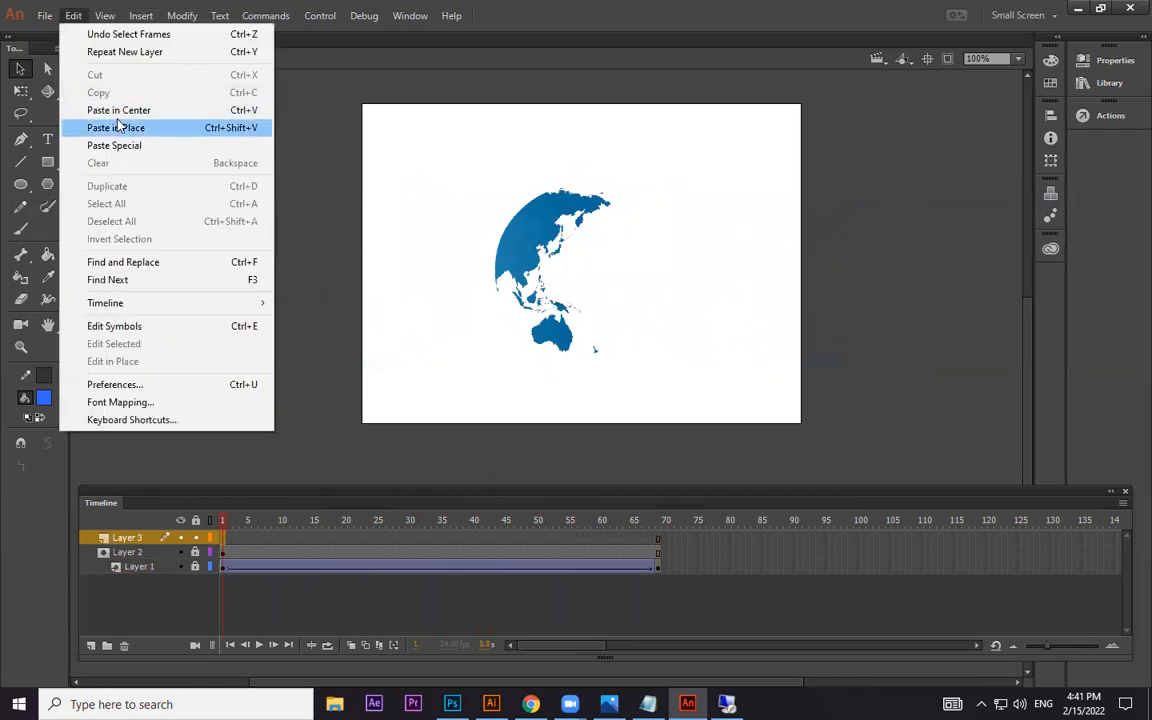
pyautogui.click(117, 127)
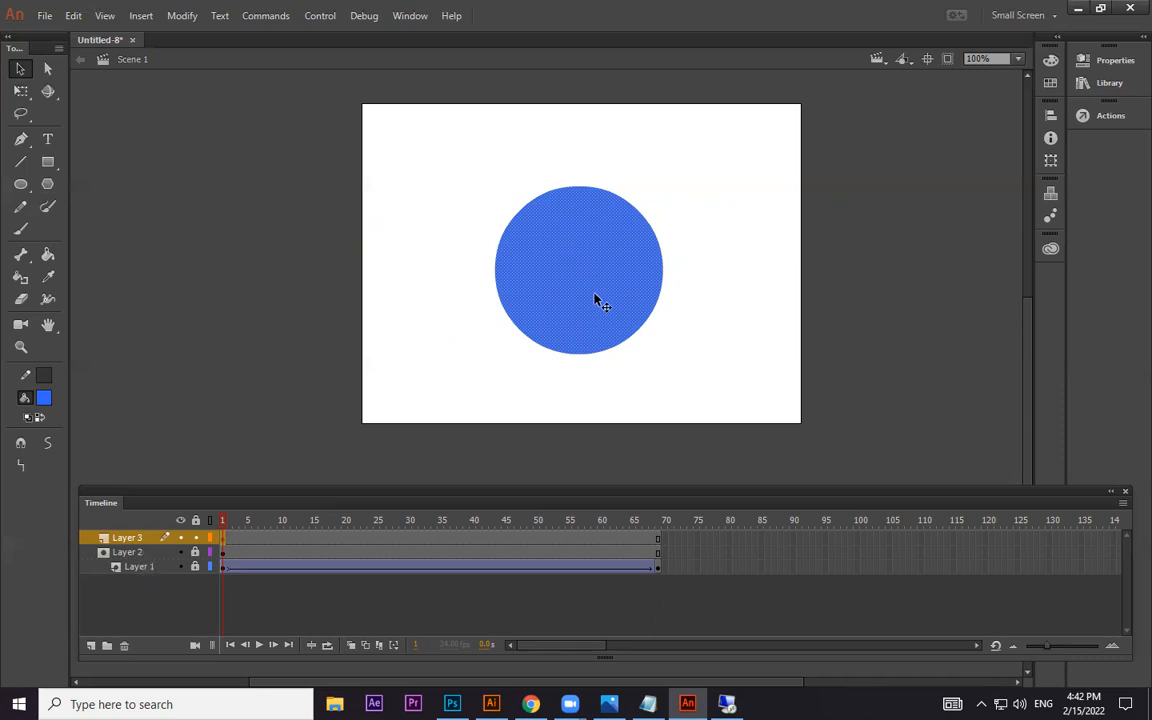
pyautogui.moveTo(595, 296); pyautogui.dragTo(750, 291)
pyautogui.hotkey('ctrl', 'z')
# Step: Fill the pasted circle on Layer 3 with the white-to-black radial gradient
pyautogui.click(44, 398)
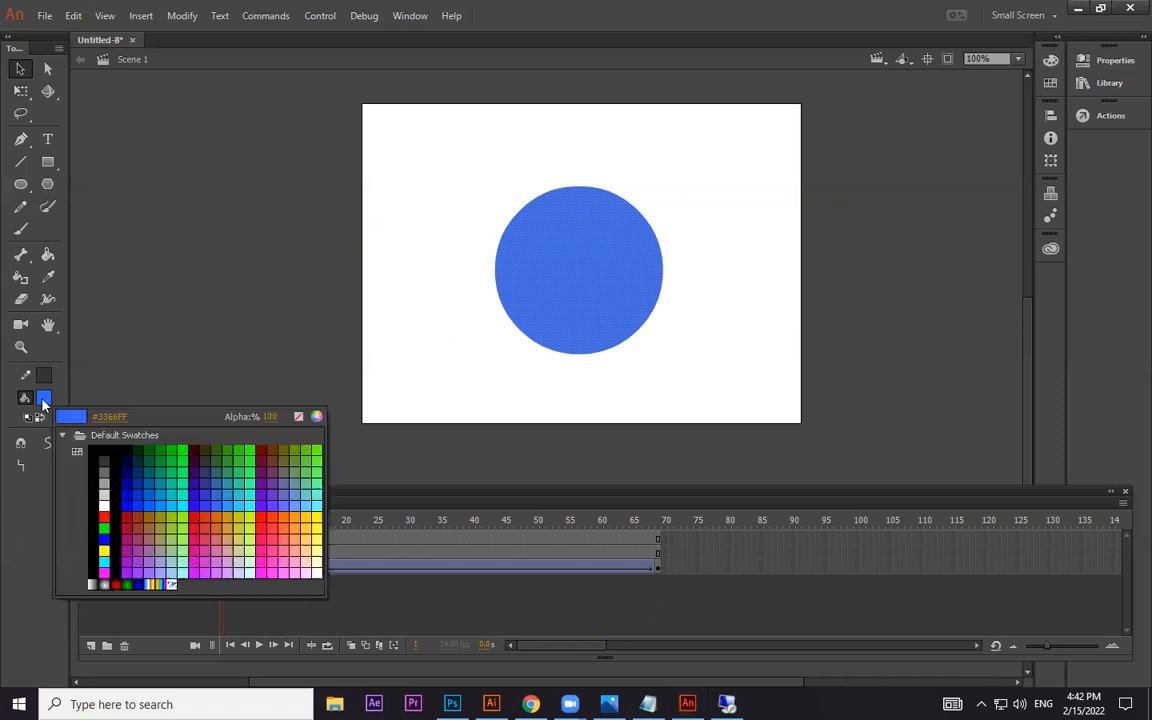
pyautogui.click(108, 583)
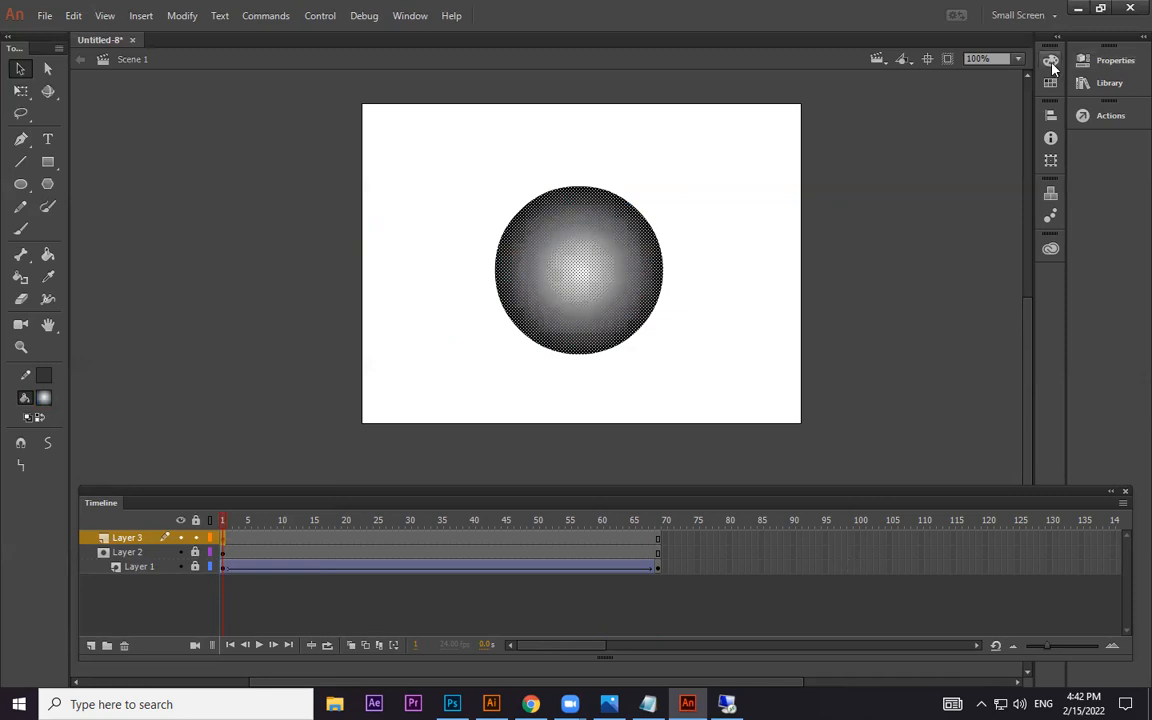
pyautogui.click(44, 398)
pyautogui.click(105, 584)
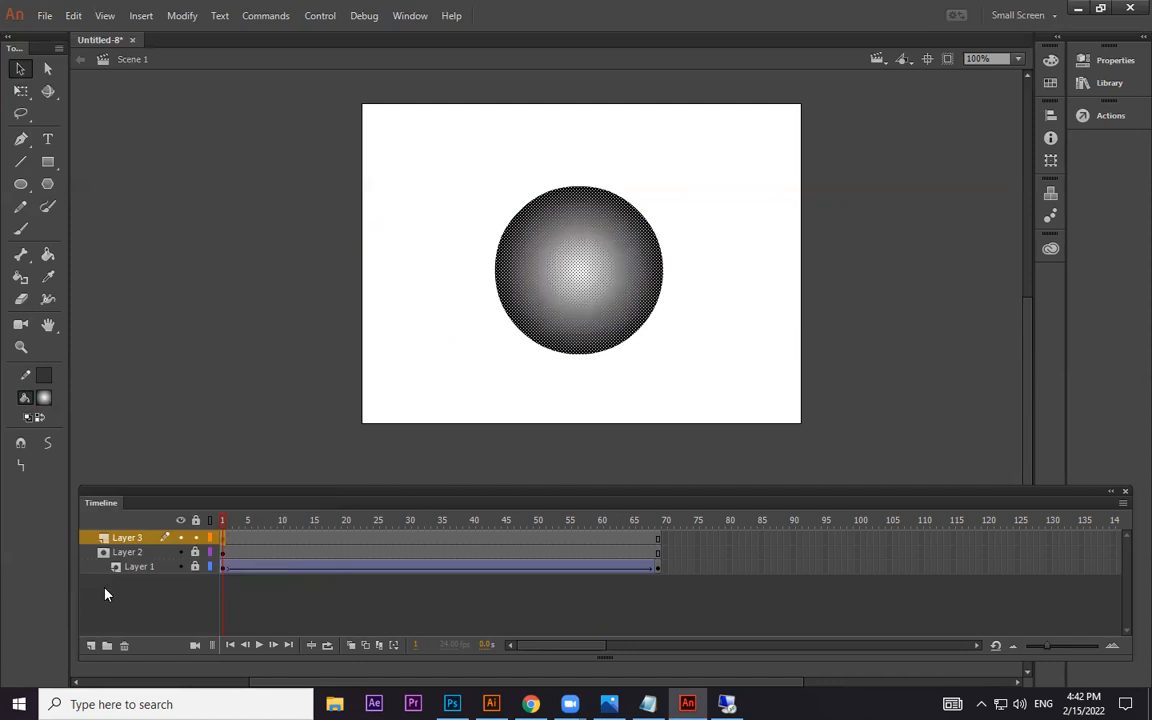
# Step: Set the gradient's white centre stop to 0% alpha and its black outer stop to 60% alpha
pyautogui.click(1051, 62)
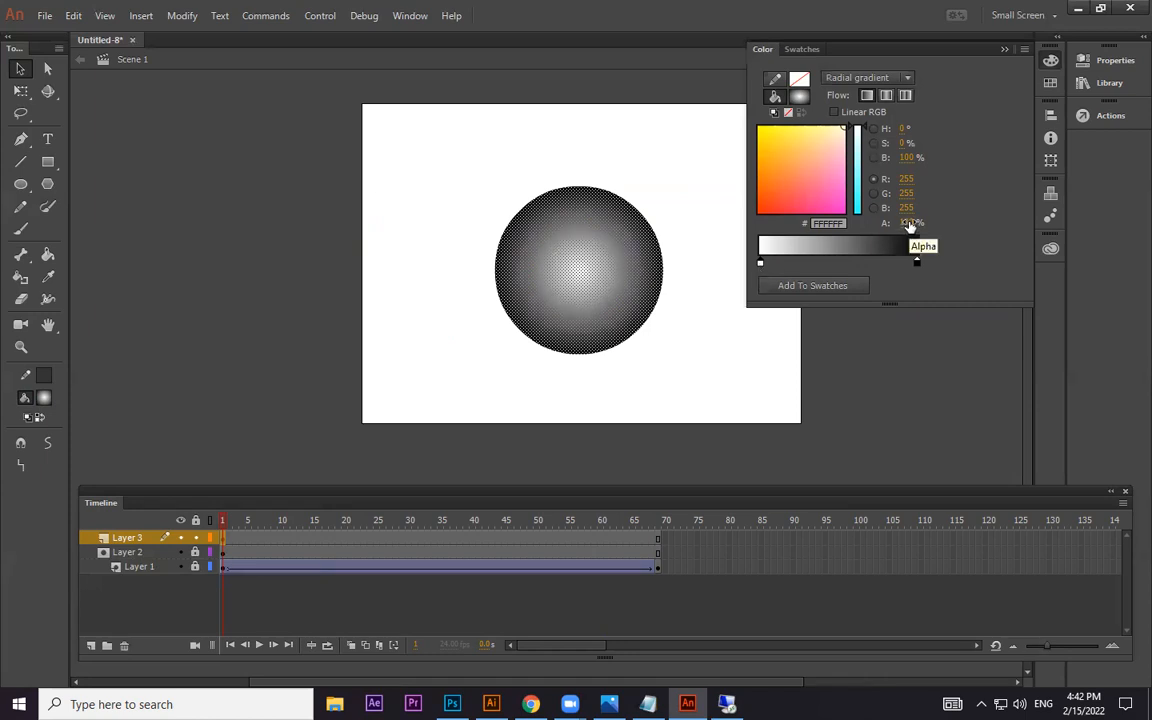
pyautogui.moveTo(910, 224); pyautogui.dragTo(689, 221)
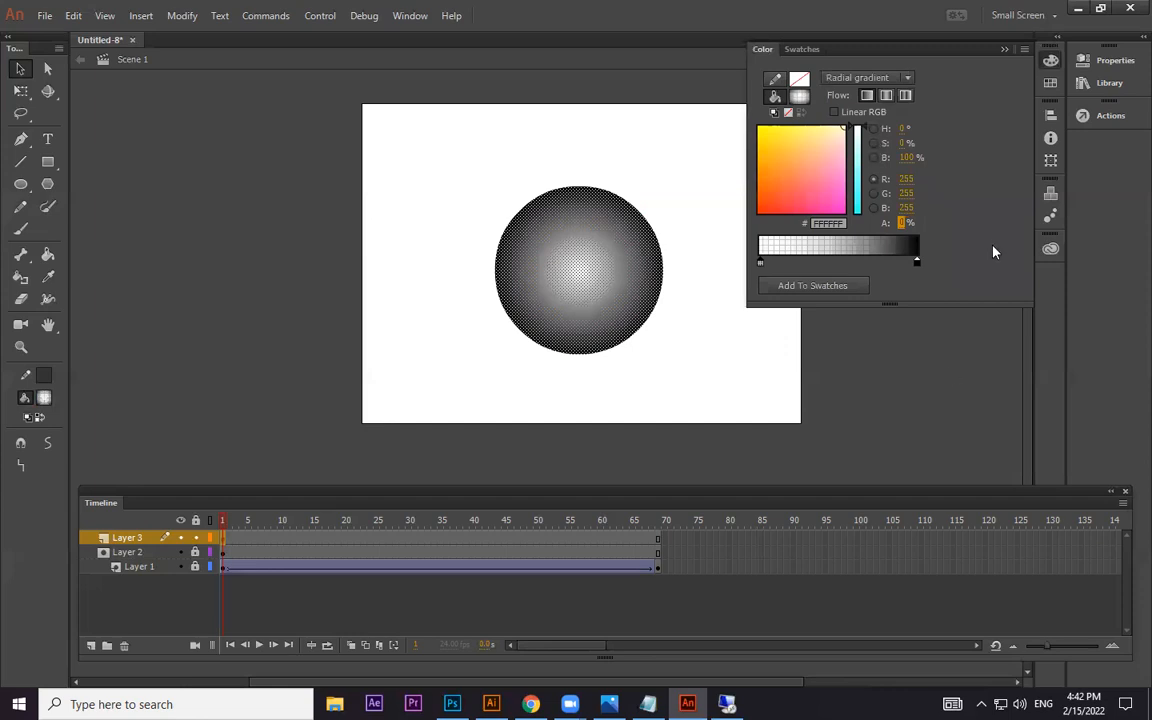
pyautogui.click(917, 260)
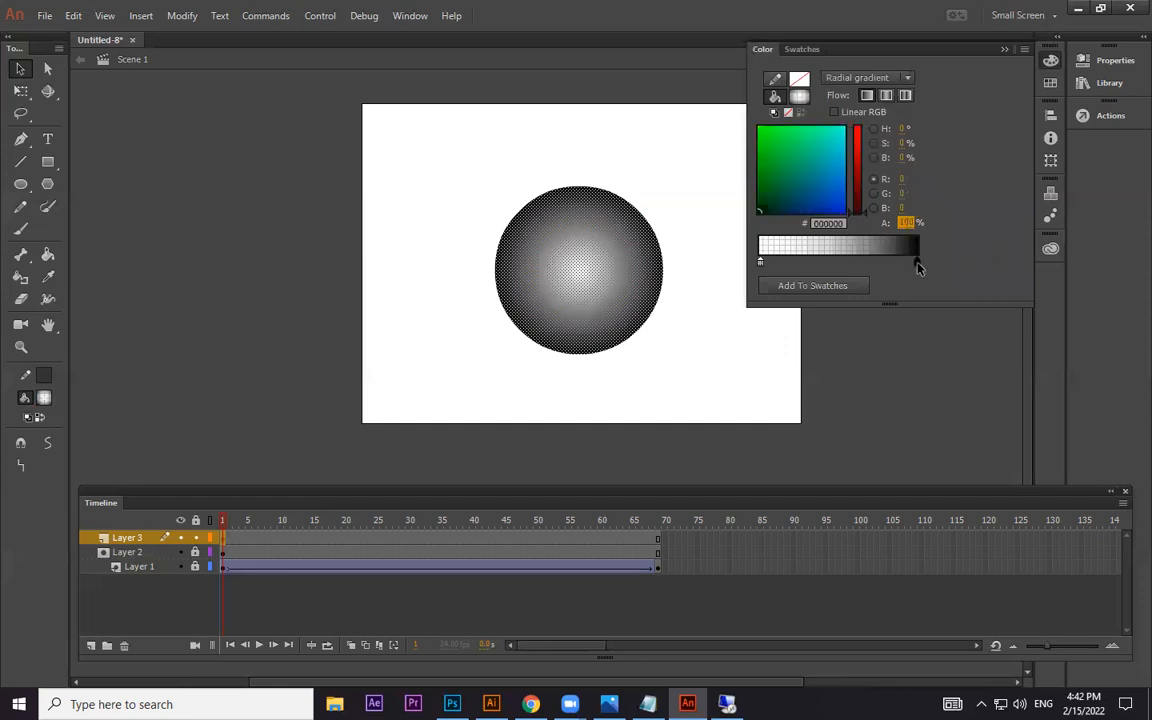
pyautogui.moveTo(913, 227); pyautogui.dragTo(749, 227)
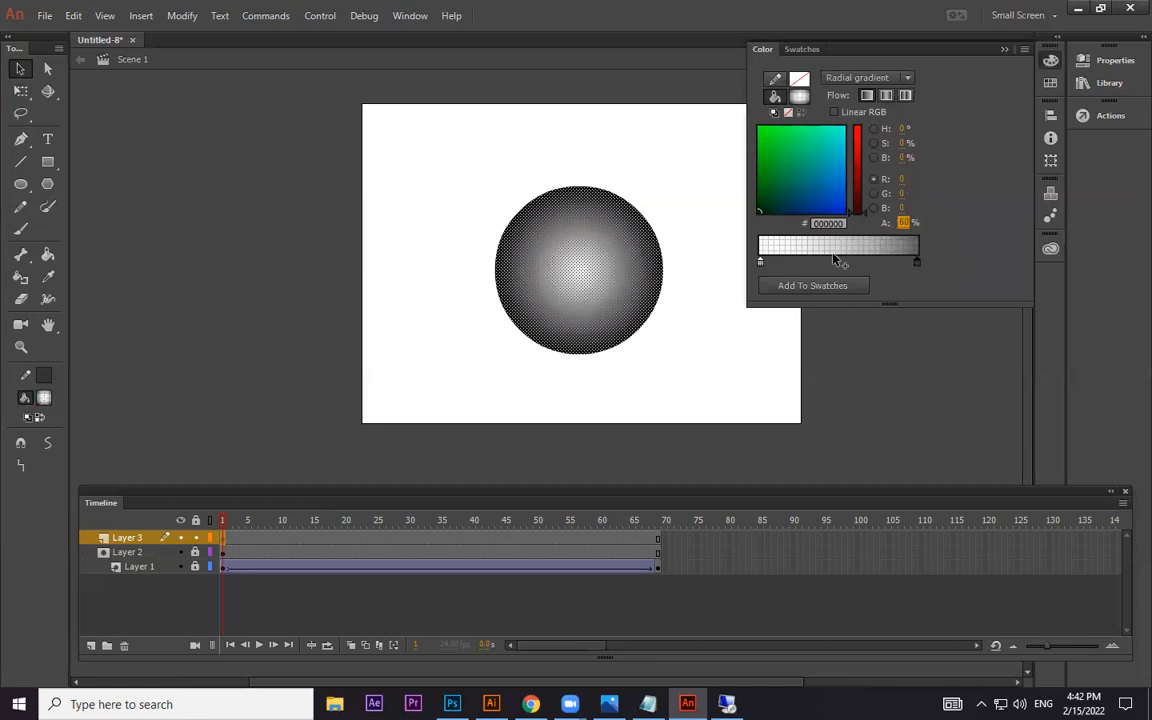
pyautogui.click(705, 370)
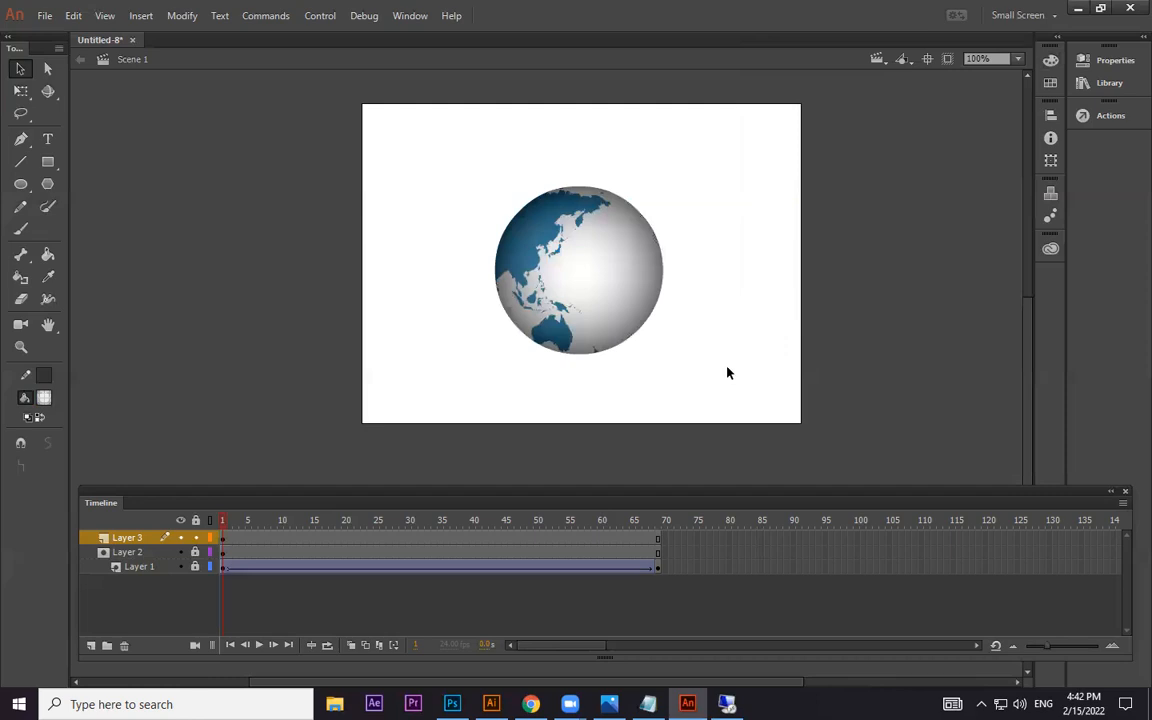
# Step: Place a copy of the shaded circle beside the globe across the stage's right edge and delete it
pyautogui.moveTo(658, 309)
pyautogui.mouseDown()
pyautogui.moveTo(926, 375)
pyautogui.moveTo(940, 418)
pyautogui.mouseUp()
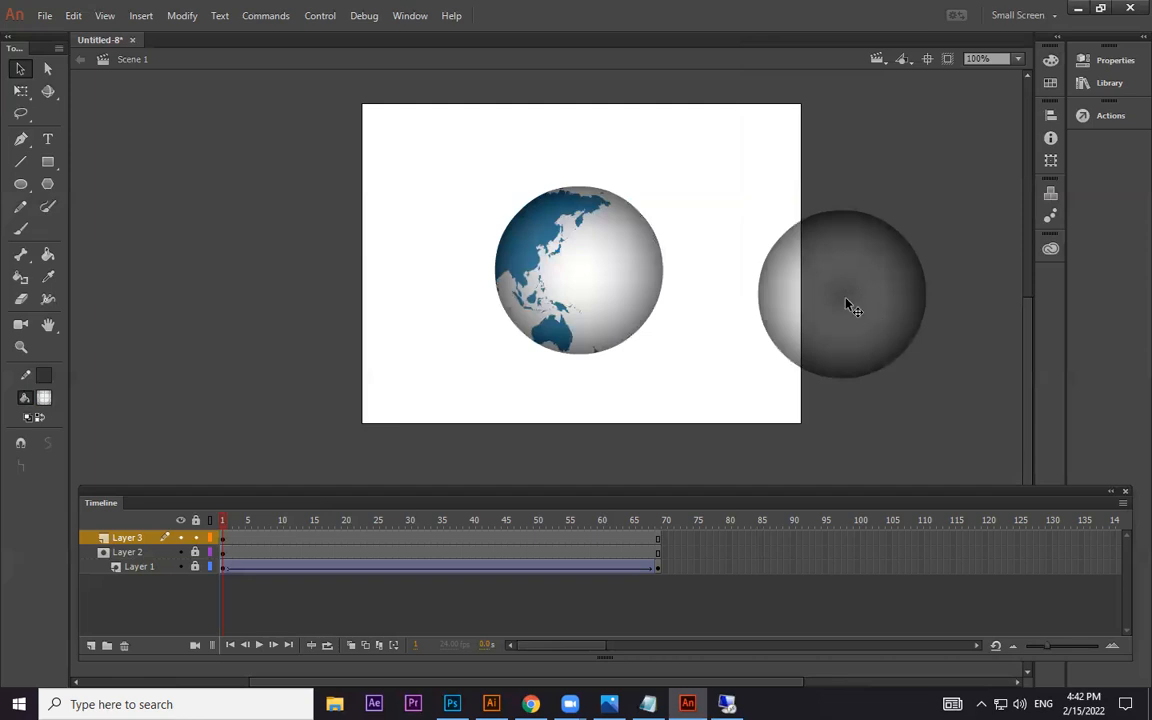
pyautogui.click(853, 323)
pyautogui.press('Delete')
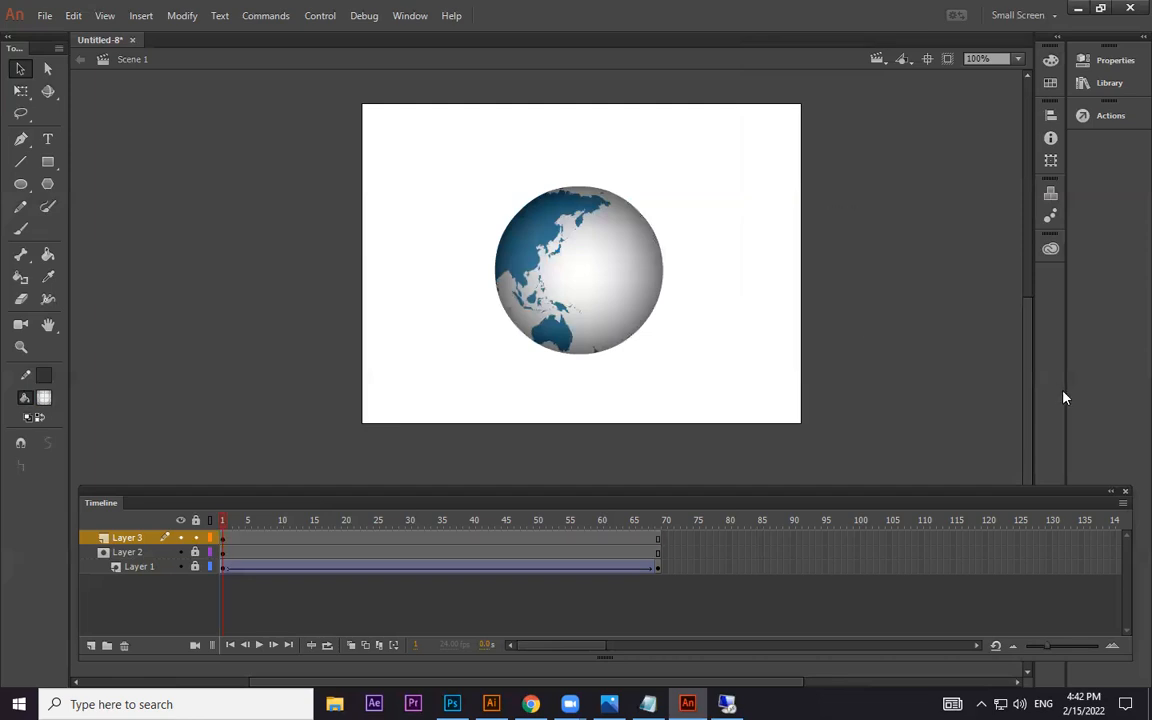
# Step: Preview the shaded rotating globe in a test movie
pyautogui.hotkey('ctrl', 'Return')
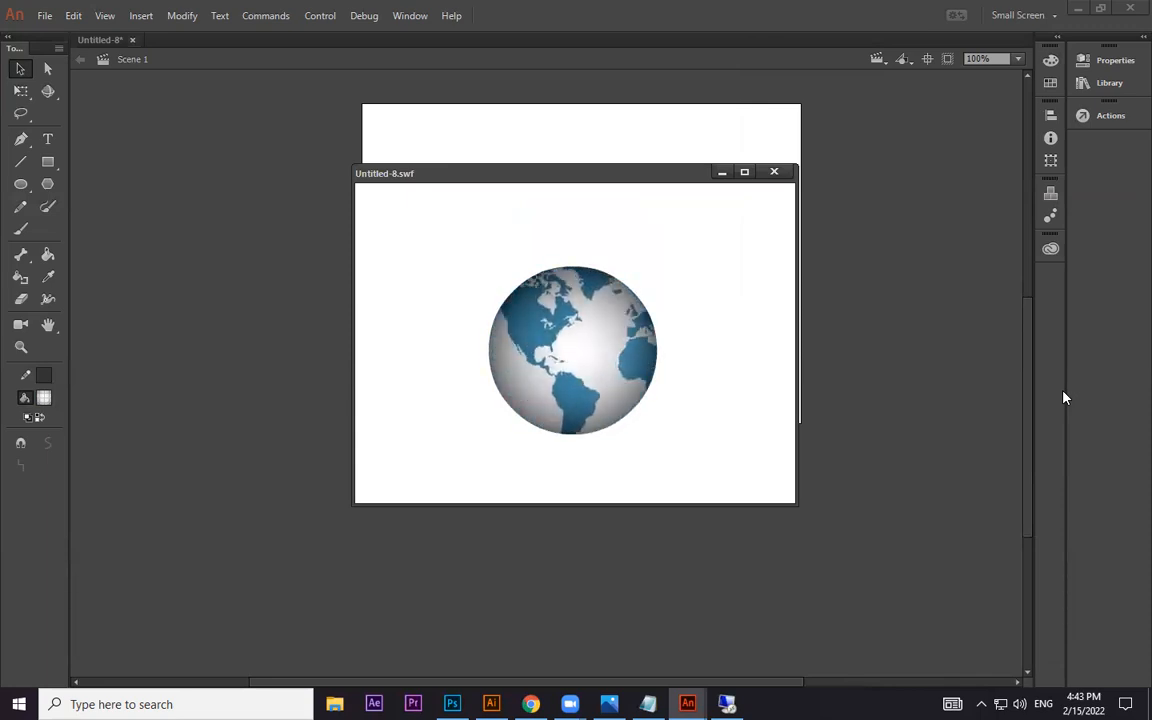
pyautogui.click(774, 172)
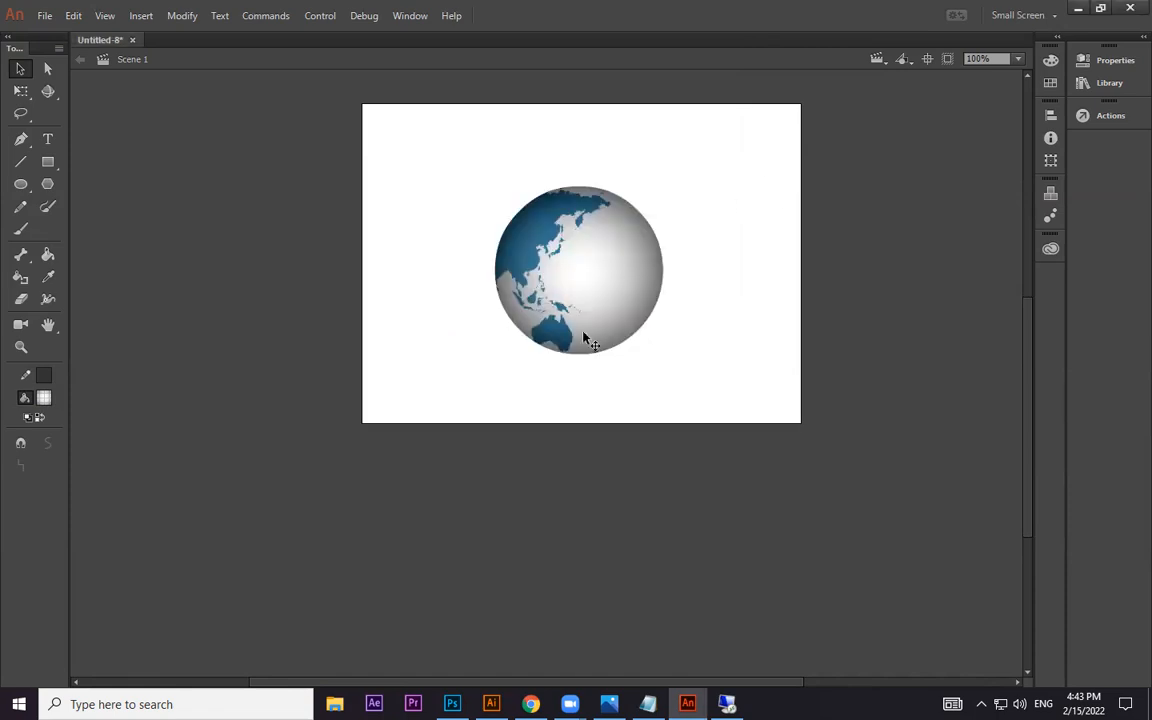
# Step: Recolour the outer stop of the Layer 3 circle's radial gradient to blue #0010EE
pyautogui.click(1050, 60)
pyautogui.doubleClick(917, 263)
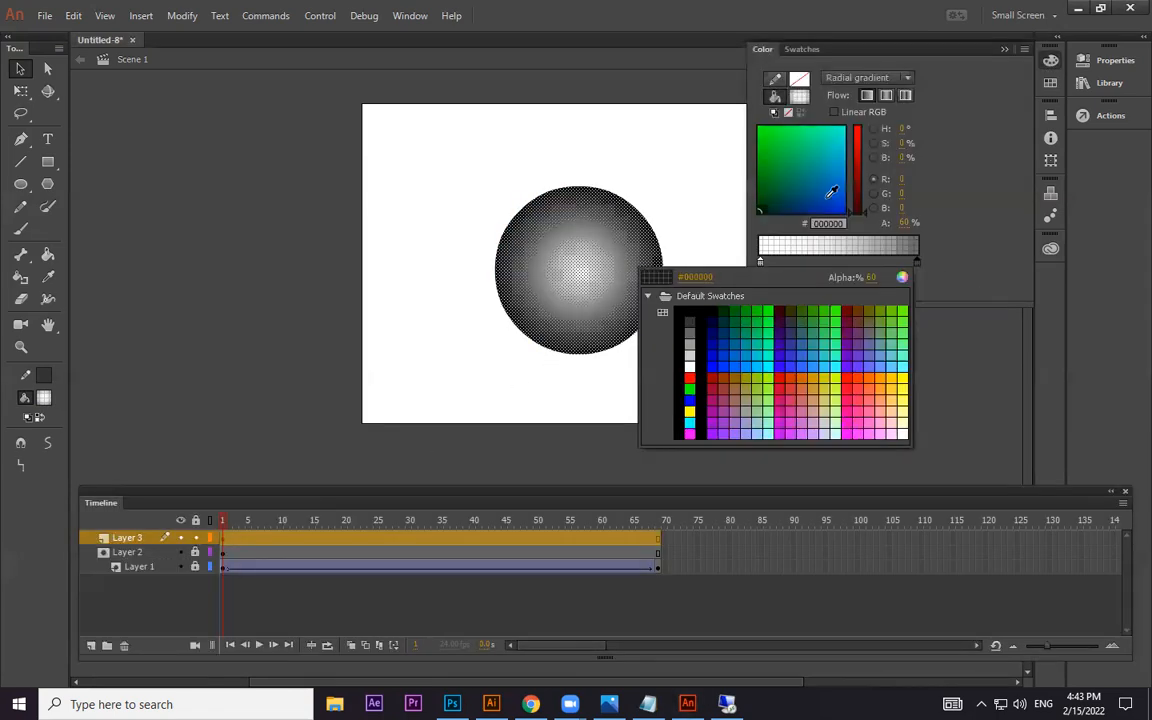
pyautogui.click(823, 202)
pyautogui.click(839, 207)
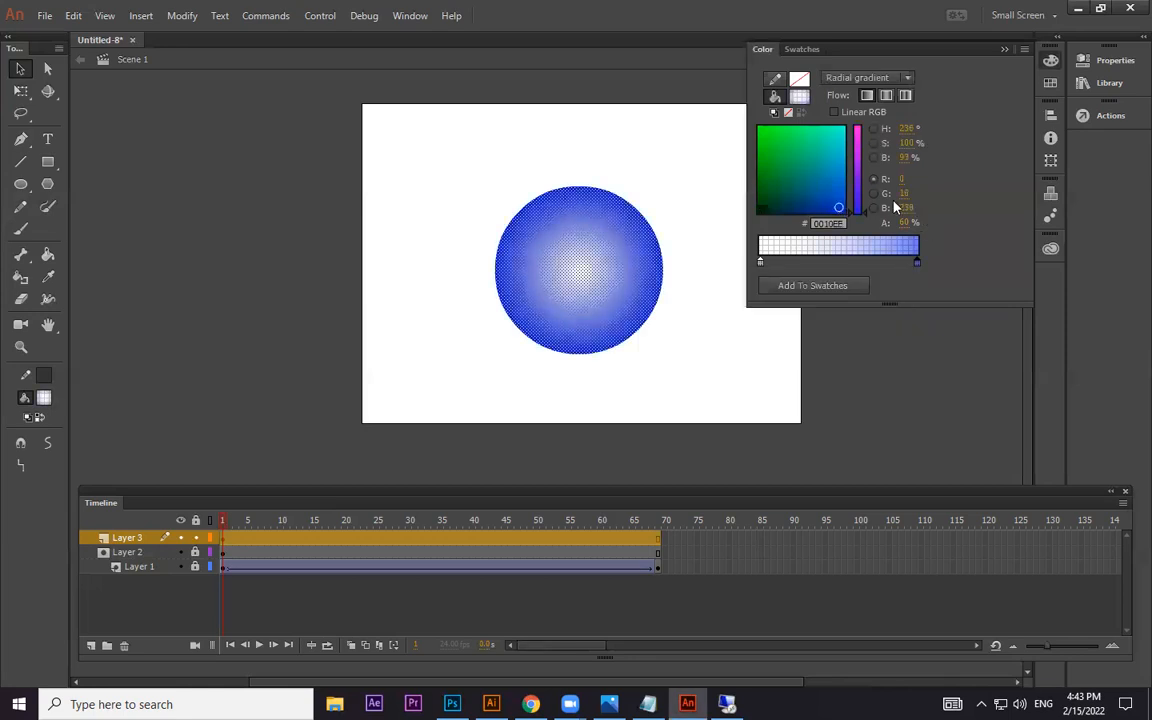
pyautogui.click(723, 401)
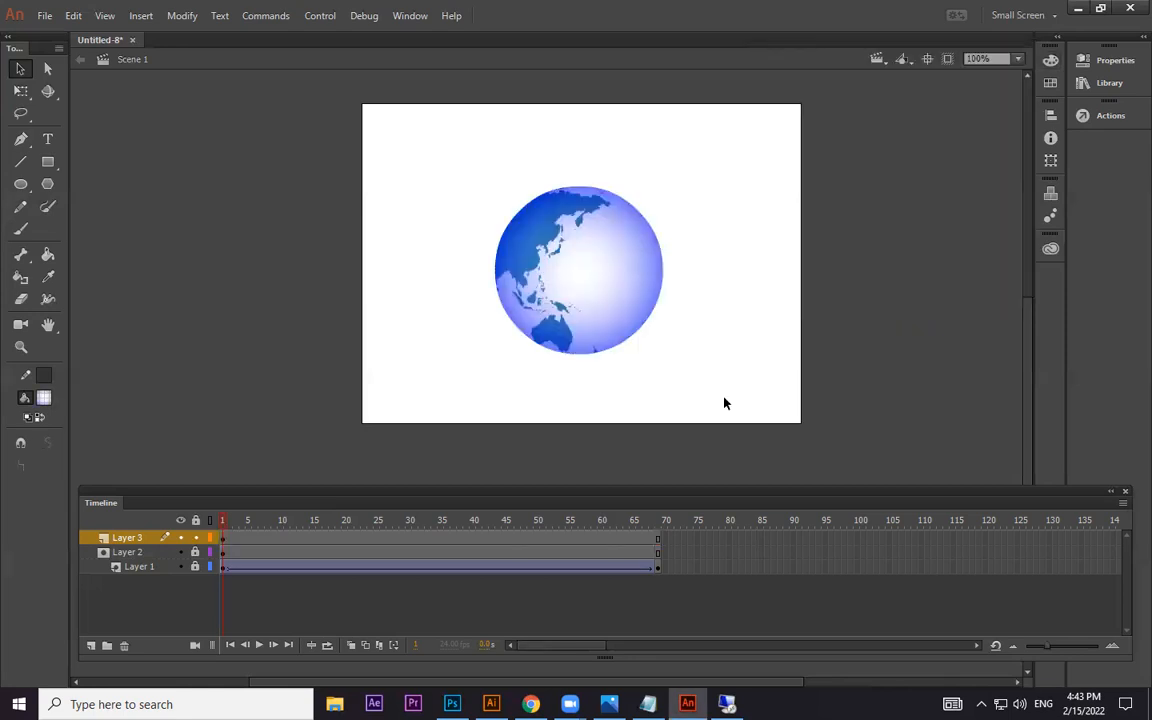
# Step: Set the shading gradient's outer stop to the lighter blue #0066FF and preview the globe in a test movie
pyautogui.click(637, 303)
pyautogui.click(1050, 60)
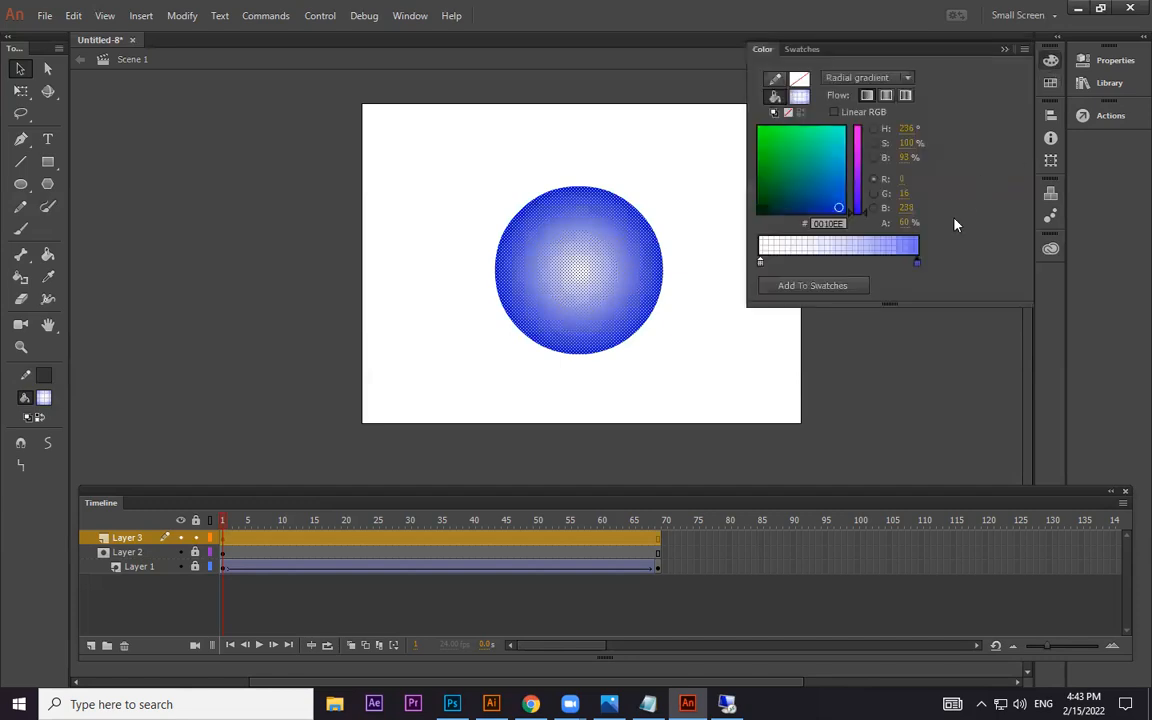
pyautogui.doubleClick(917, 262)
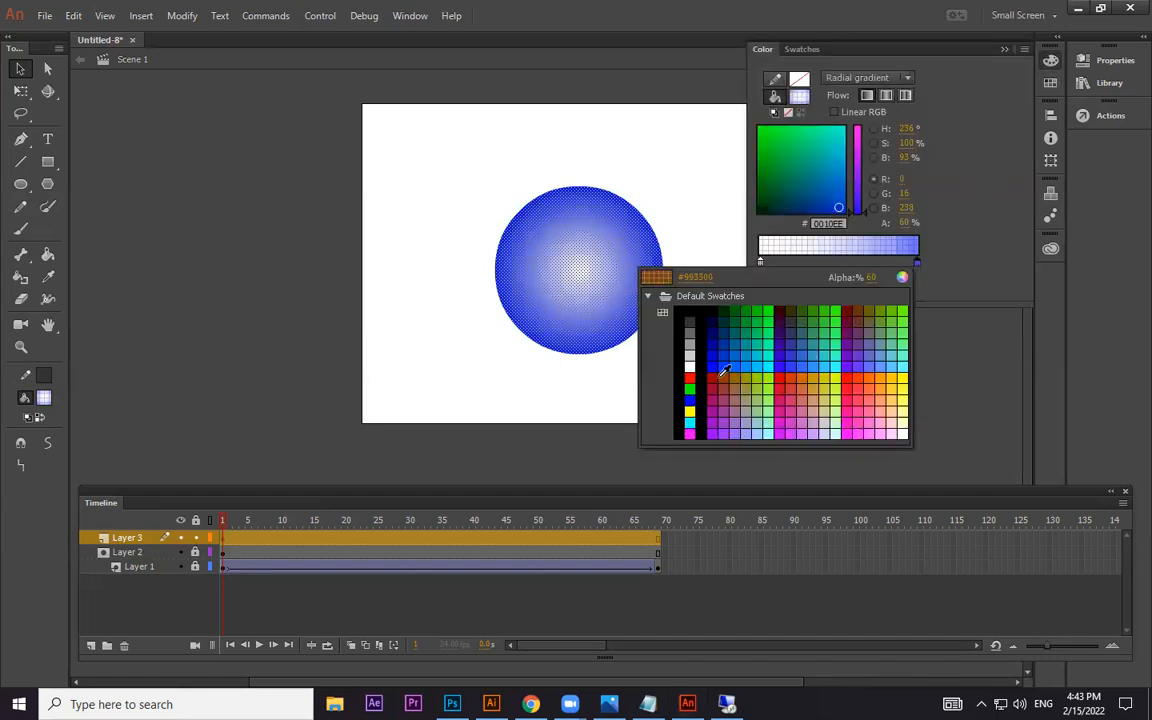
pyautogui.click(738, 363)
pyautogui.click(752, 378)
pyautogui.hotkey('ctrl', 'Return')
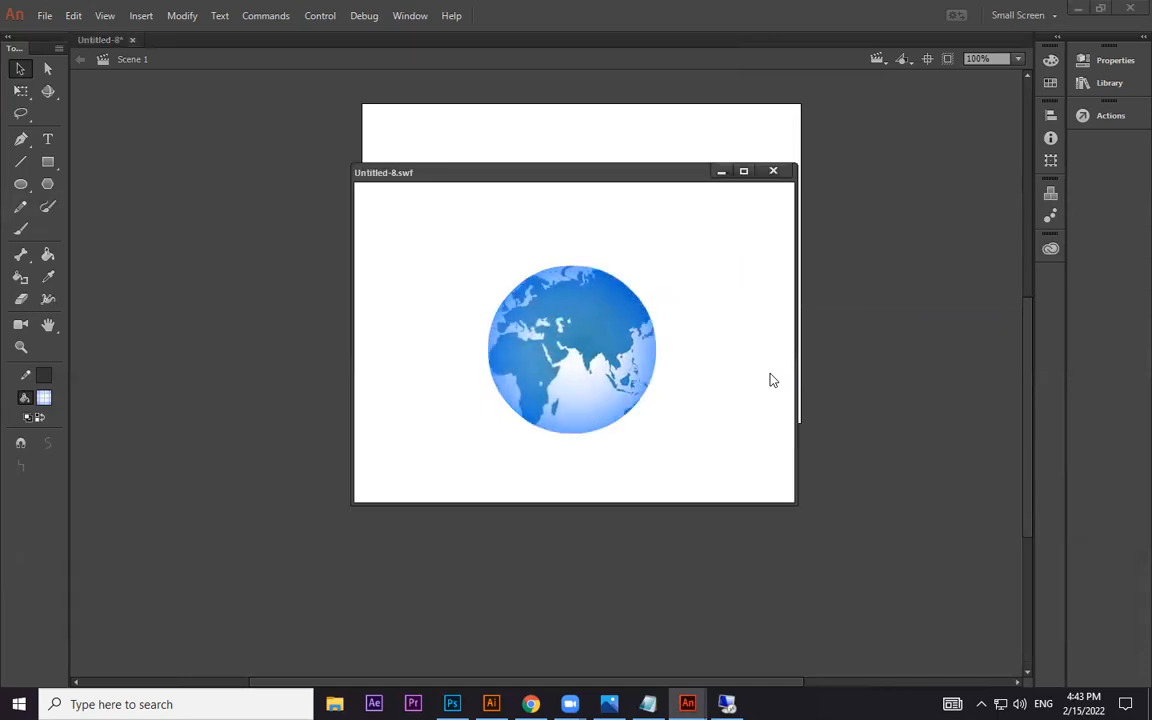
pyautogui.click(774, 172)
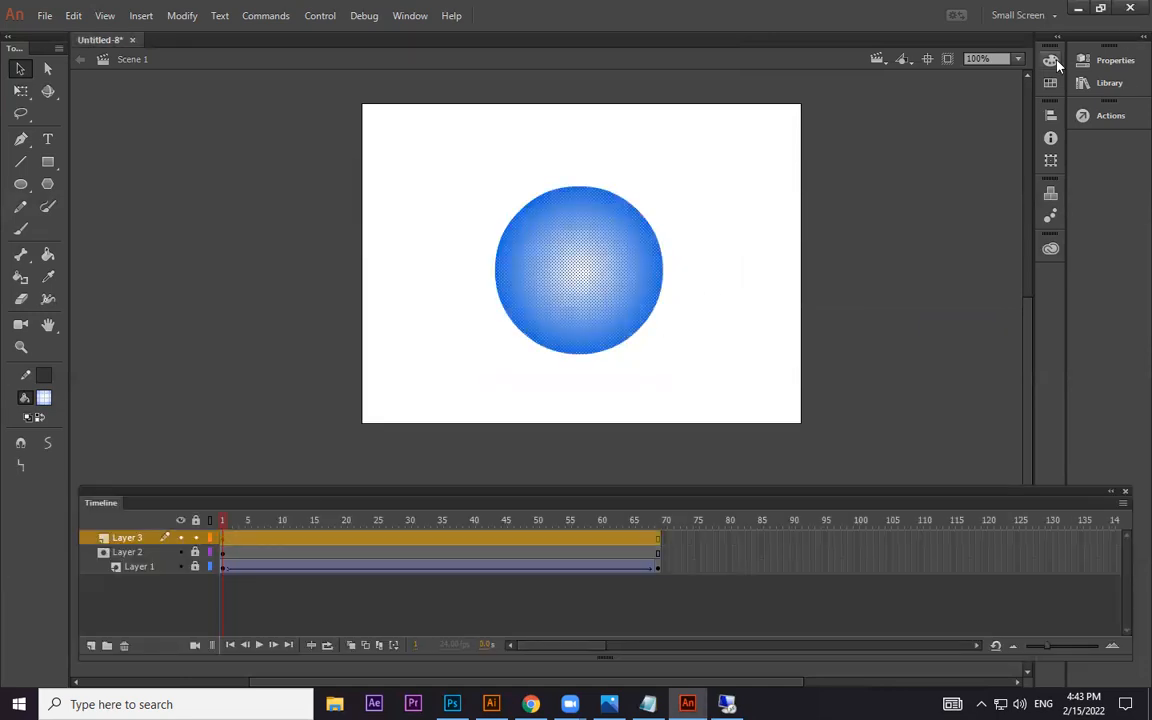
# Step: Change the shading gradient's outer stop to a dark navy blue and preview the globe in a test movie
pyautogui.click(1056, 61)
pyautogui.click(918, 265)
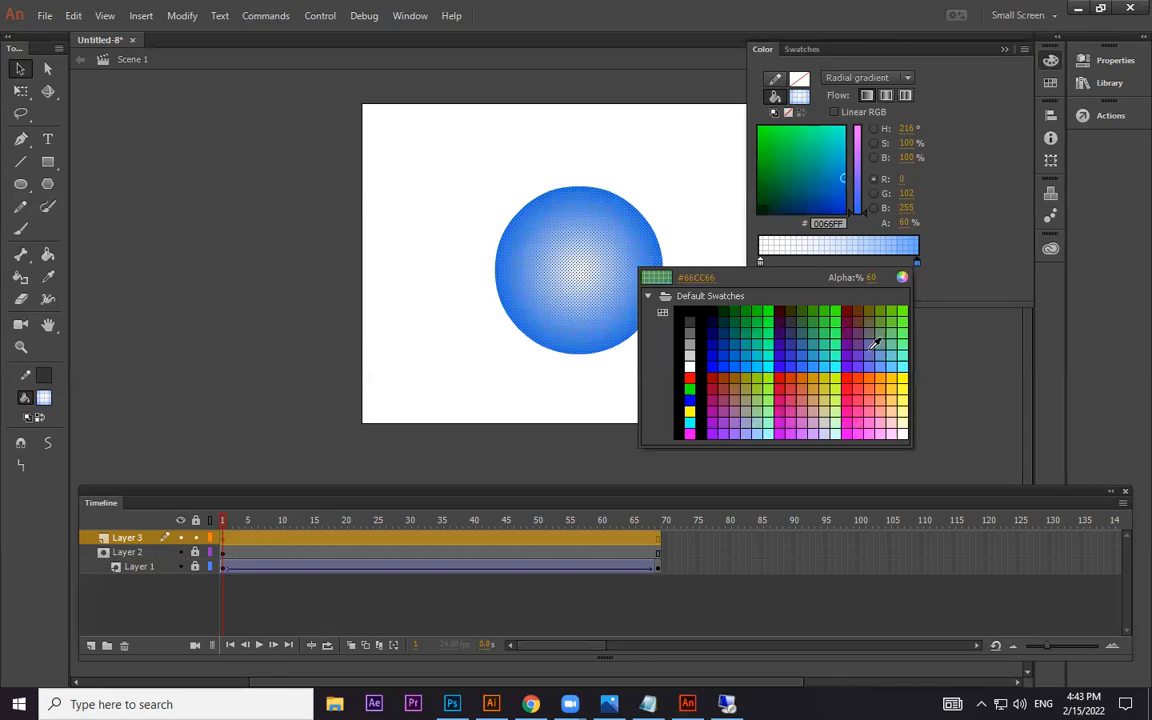
pyautogui.click(713, 330)
pyautogui.click(745, 357)
pyautogui.hotkey('ctrl', 'Return')
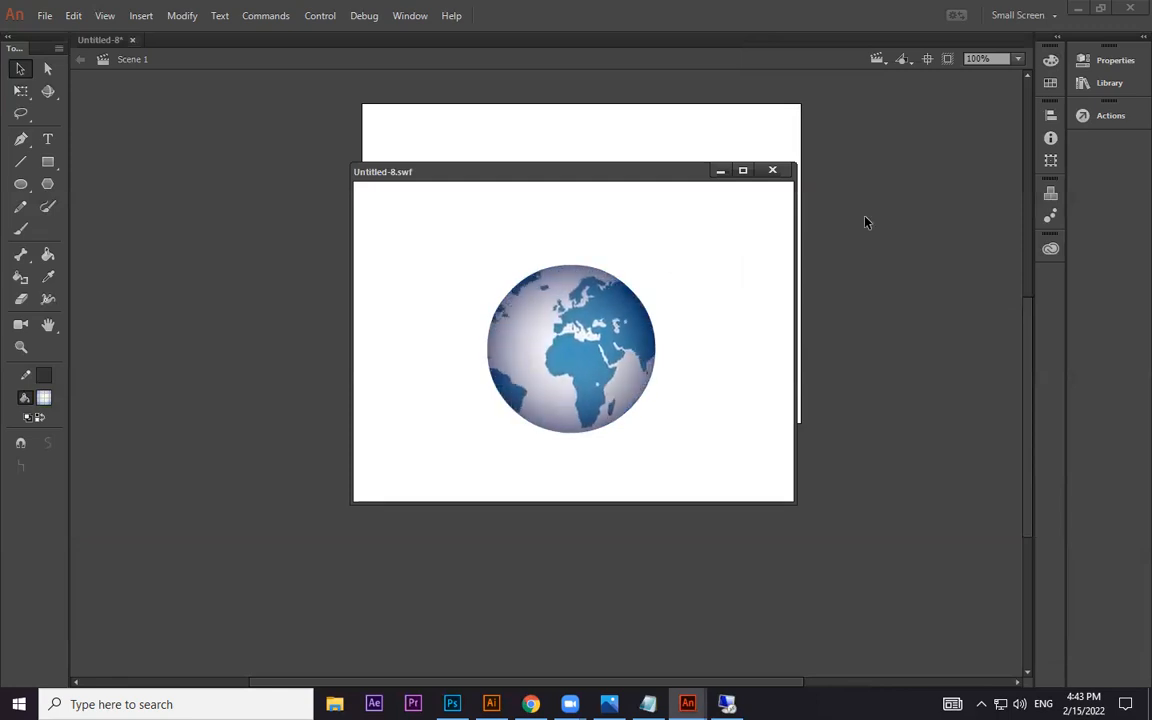
pyautogui.click(772, 170)
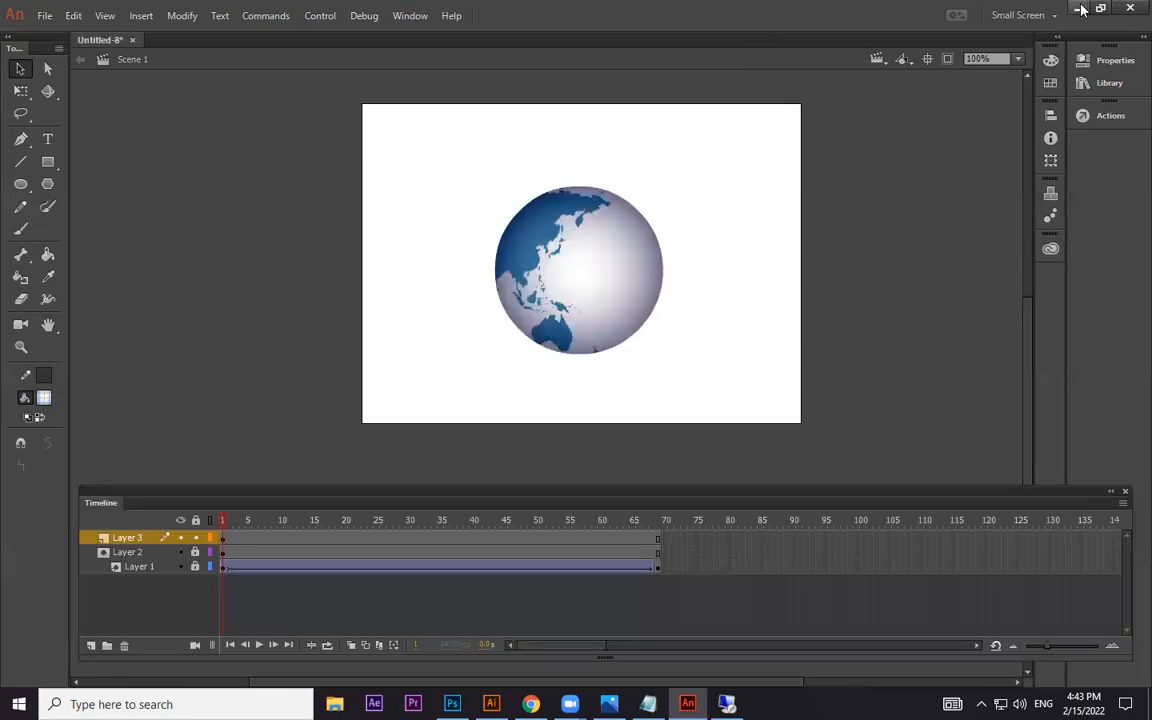
# Step: Look over the desktop's source images, including the LED name plate, the colour and B&W tree pictures and the 400 x 300 PNG, and return to the animation
pyautogui.click(1078, 9)
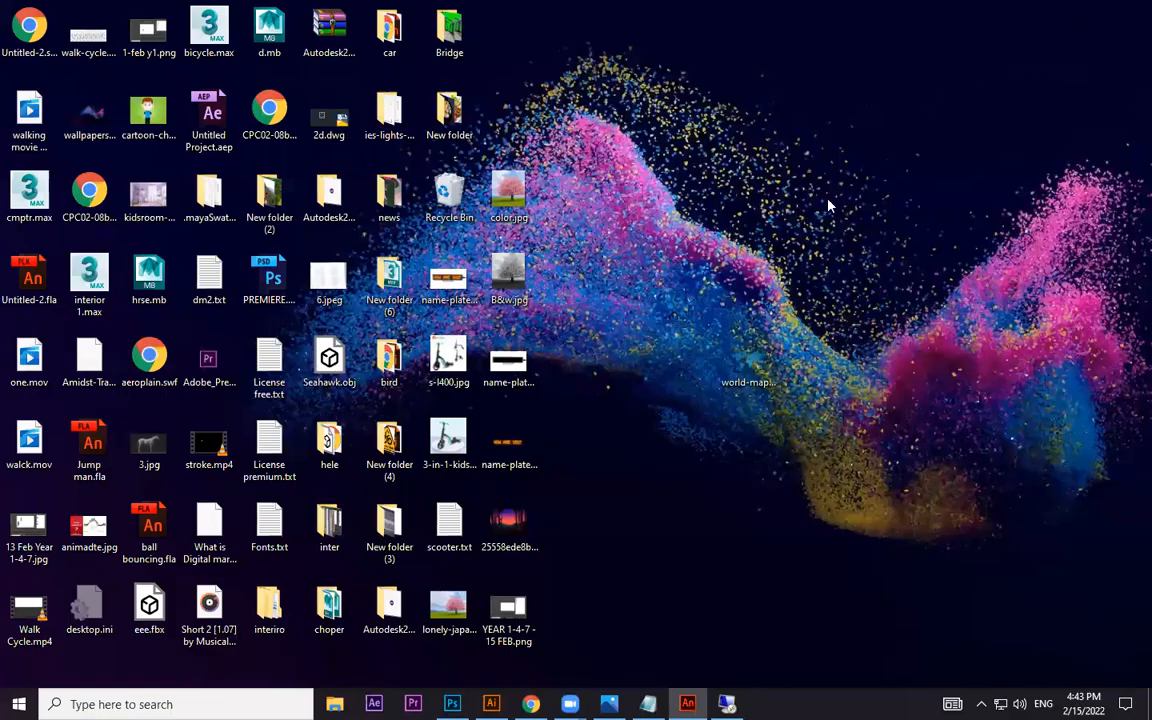
pyautogui.click(509, 362)
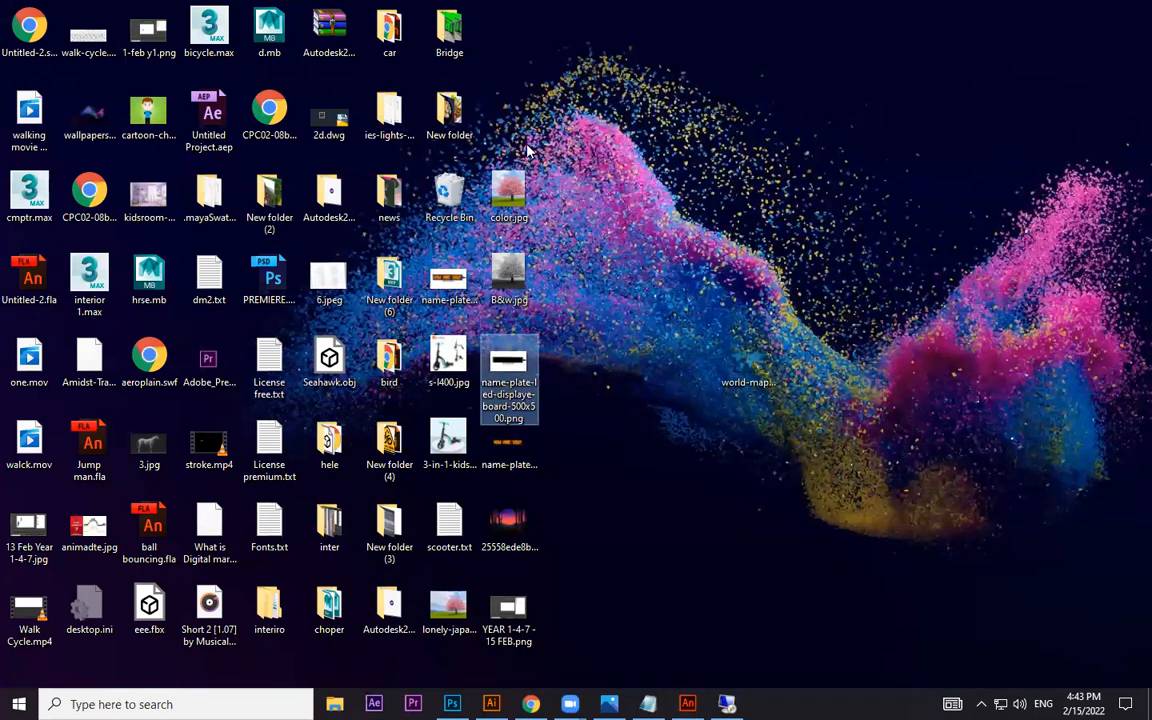
pyautogui.click(513, 188)
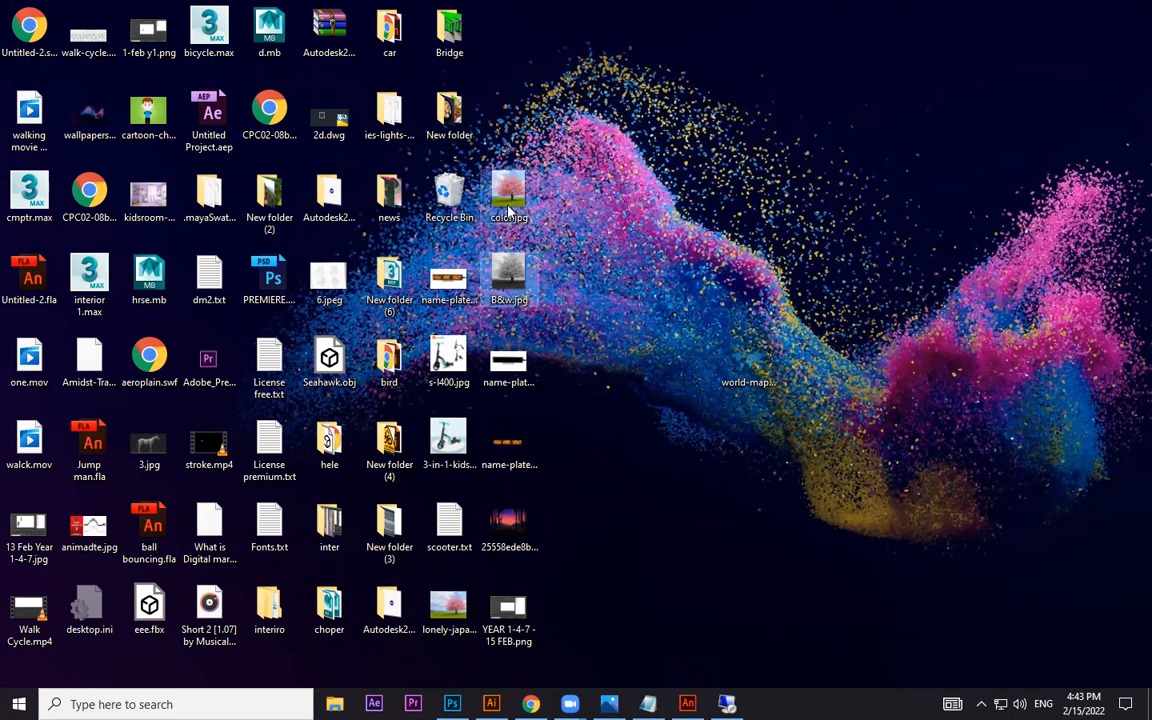
pyautogui.click(509, 521)
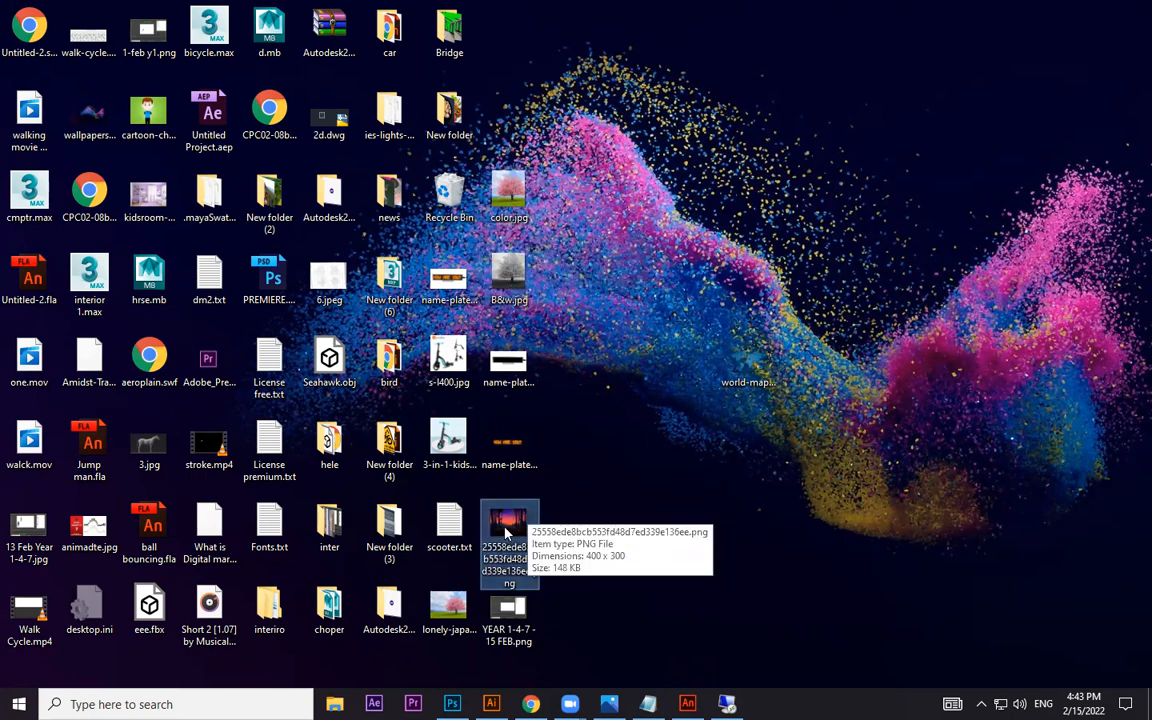
pyautogui.click(688, 704)
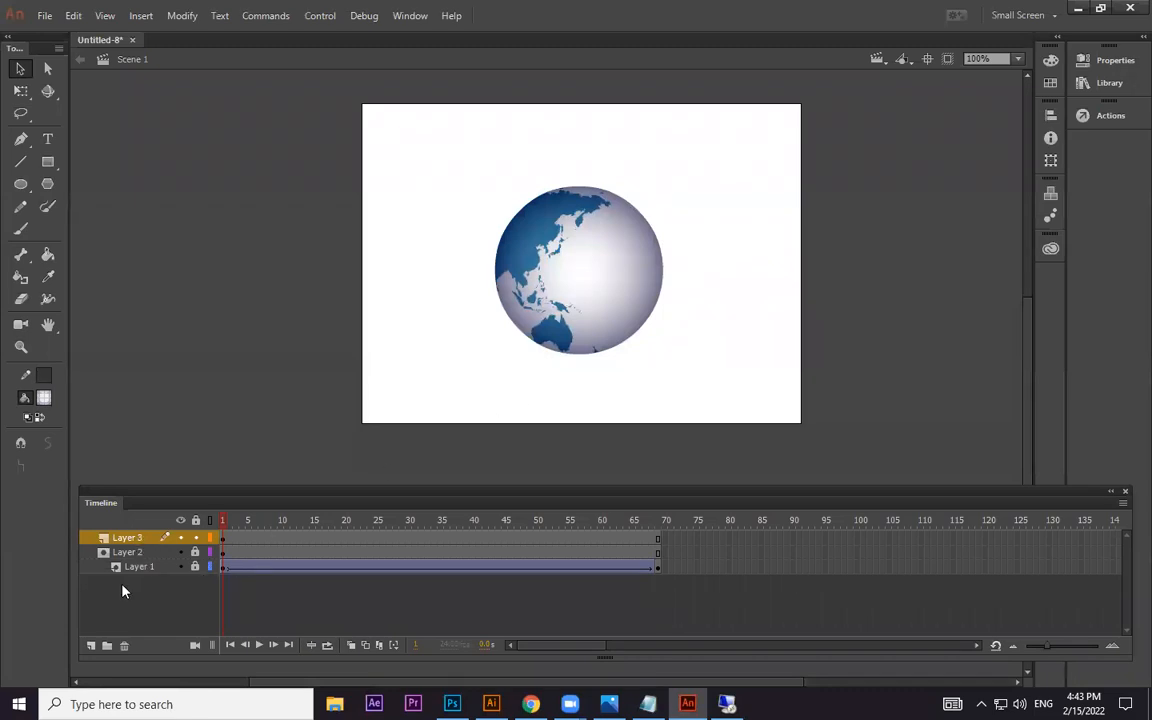
# Step: Hide and show Layer 3 to compare the globe without and with its shading
pyautogui.click(181, 538)
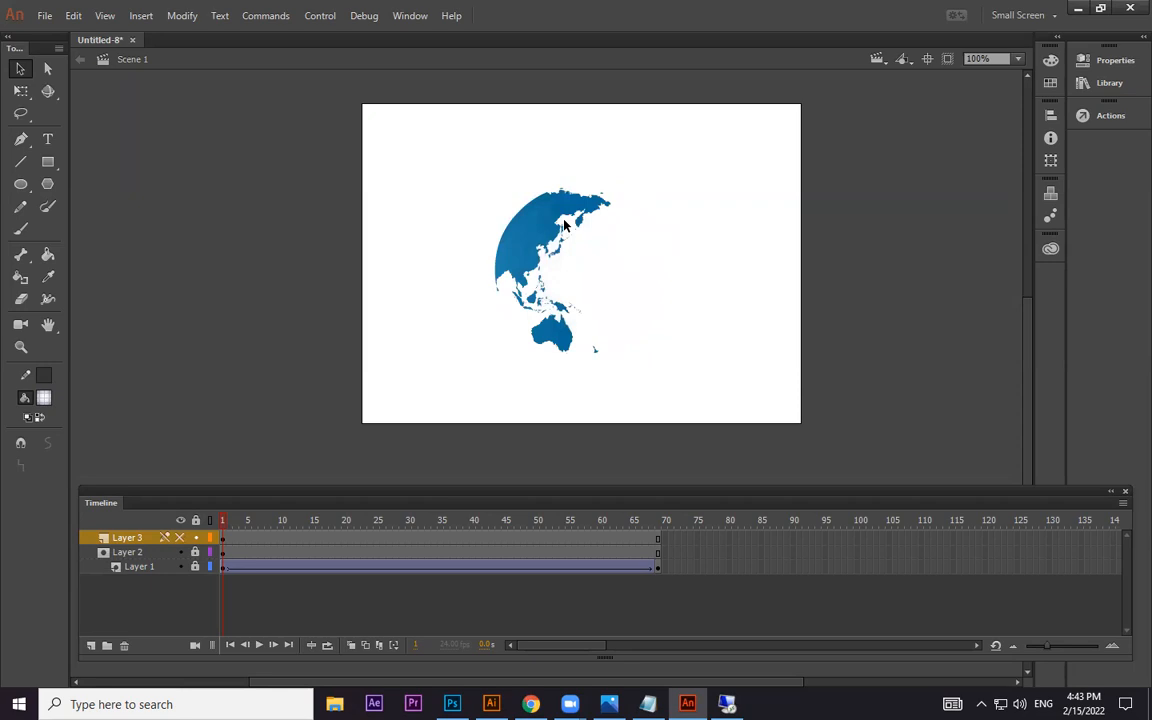
pyautogui.click(181, 538)
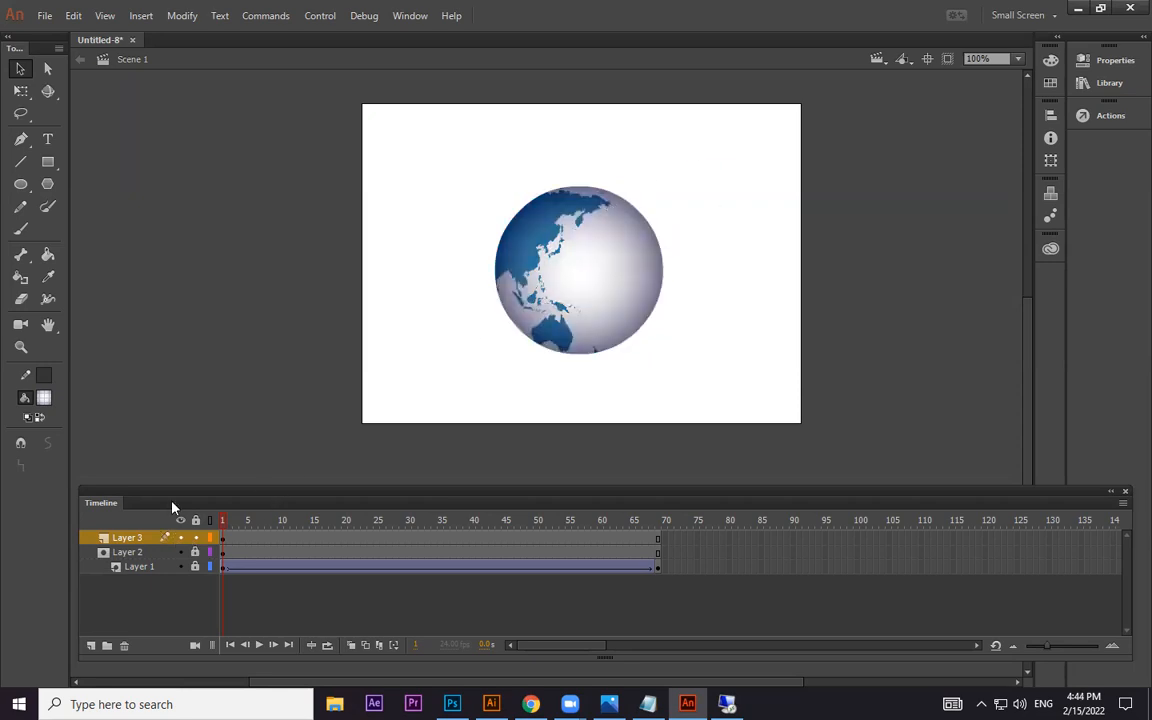
# Step: Try placing Layer 3 below Layer 1 inside the Layer 2 mask, preview the movie, and undo the reordering
pyautogui.moveTo(133, 540); pyautogui.dragTo(155, 604)
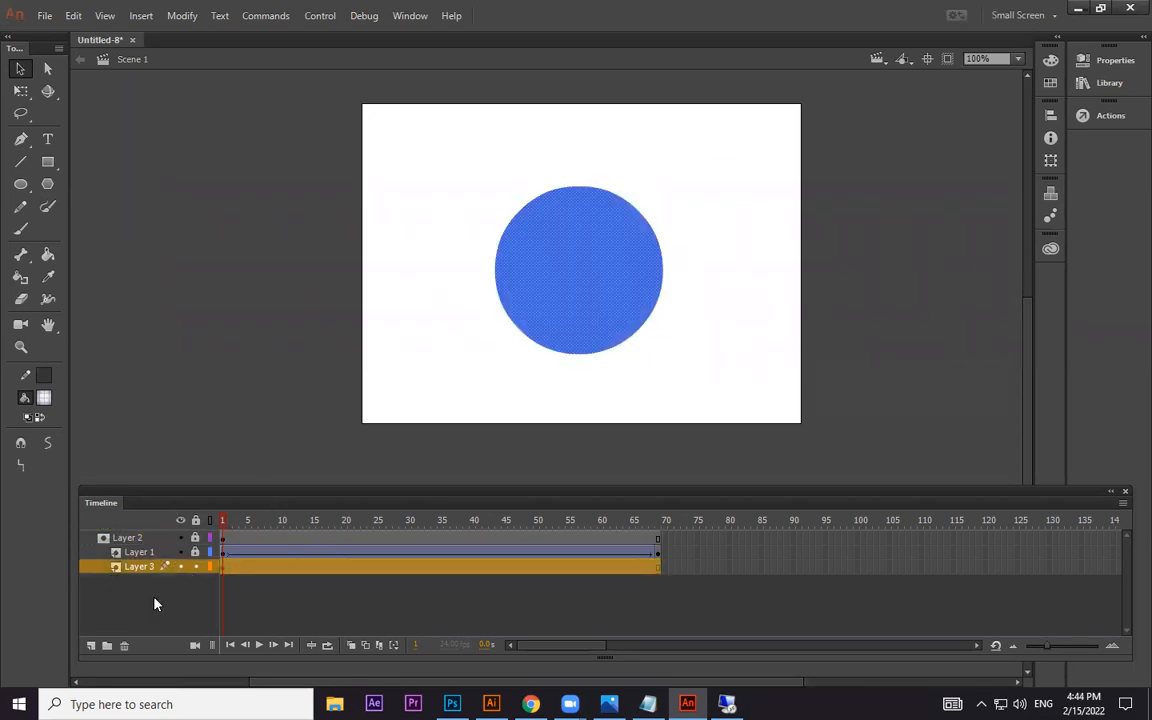
pyautogui.click(787, 350)
pyautogui.hotkey('ctrl', 'Return')
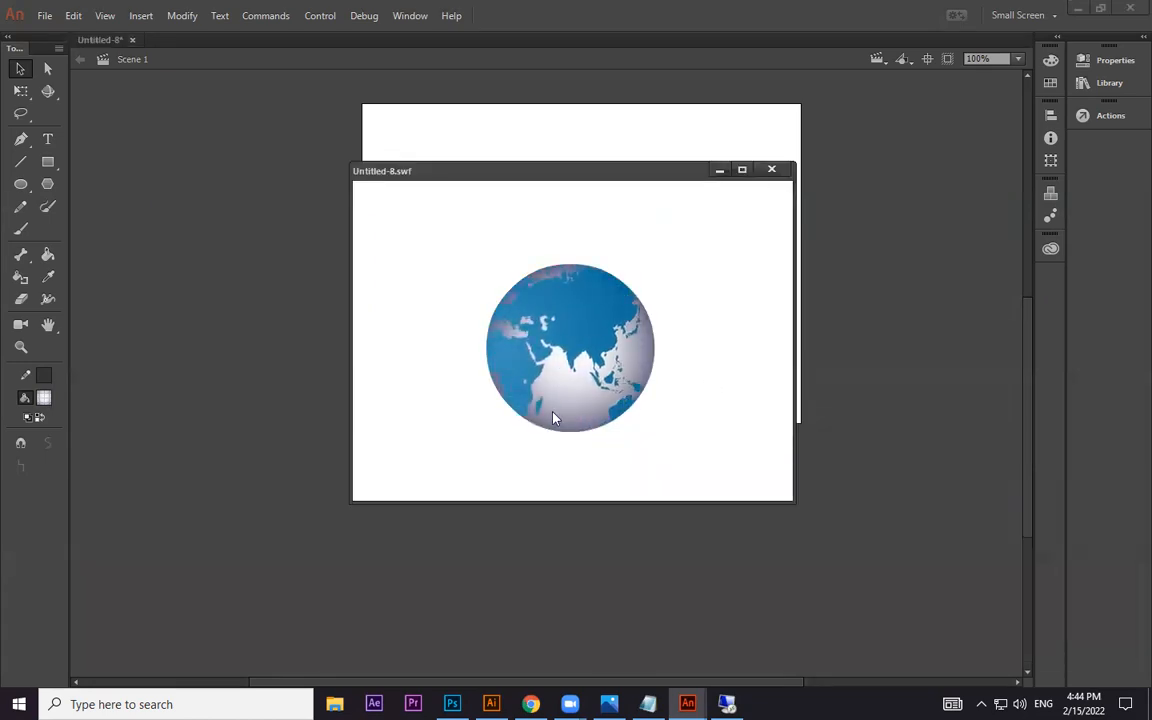
pyautogui.click(771, 170)
pyautogui.hotkey('ctrl', 'z')
pyautogui.hotkey('ctrl', 'z')
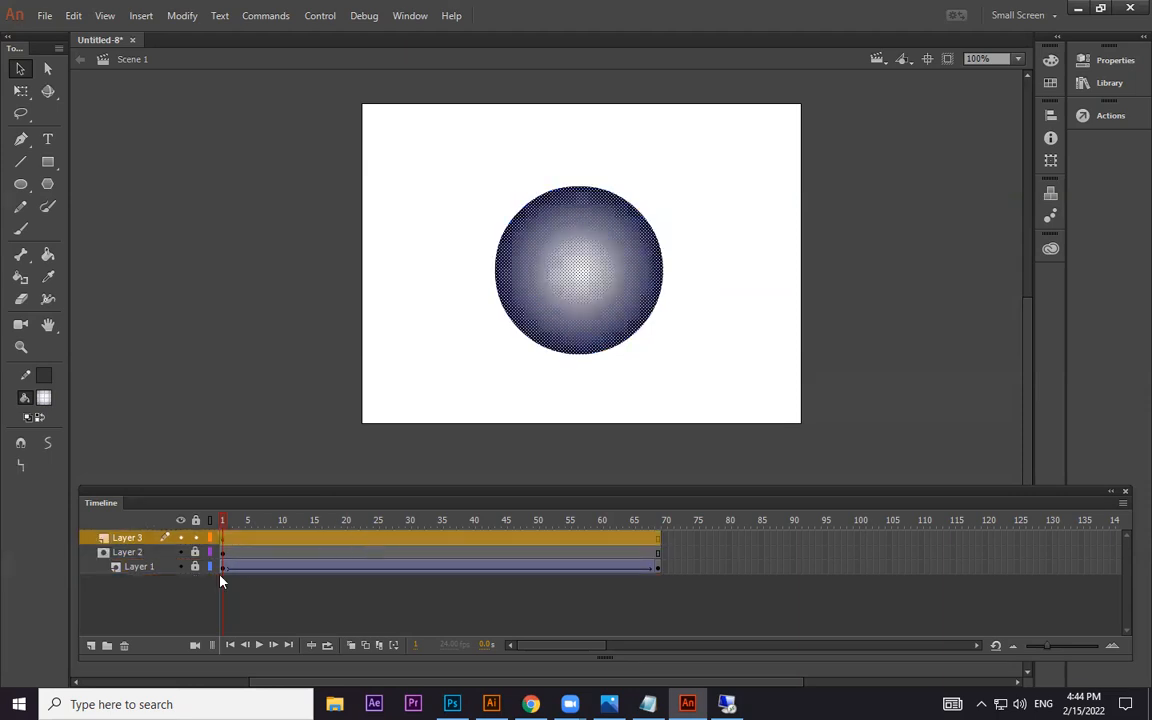
# Step: Deselect the shaded circle and bring up the layer commands for Layer 3, including Mask
pyautogui.click(727, 395)
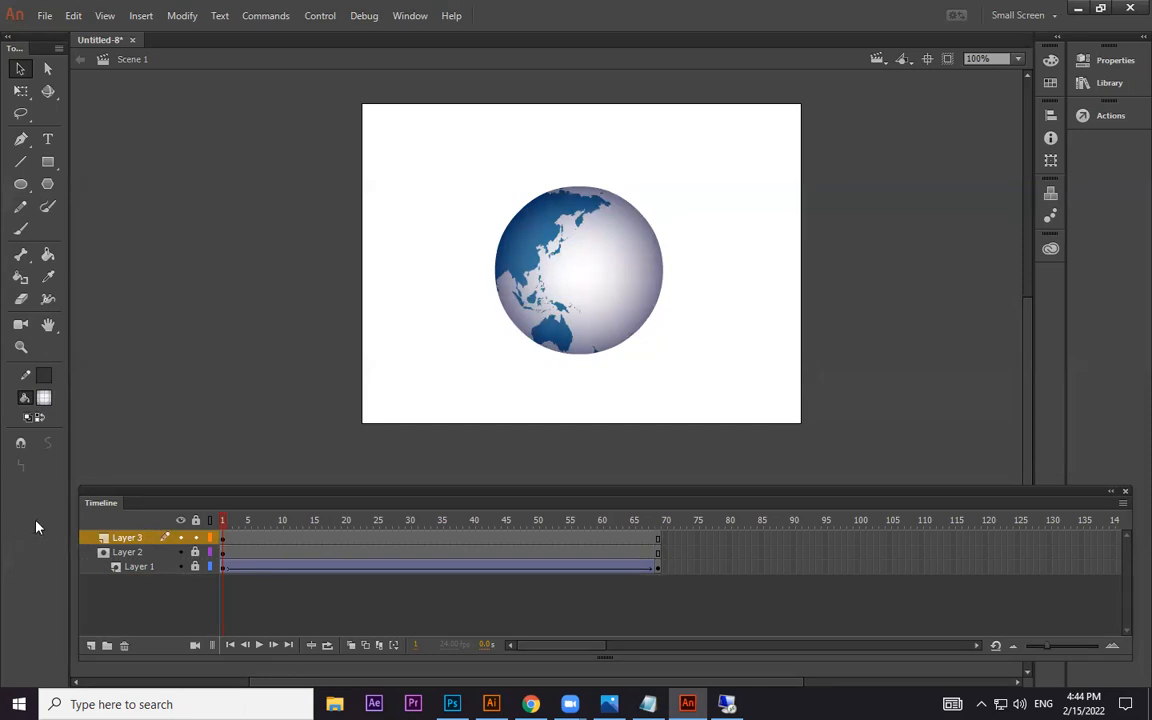
pyautogui.rightClick(145, 538)
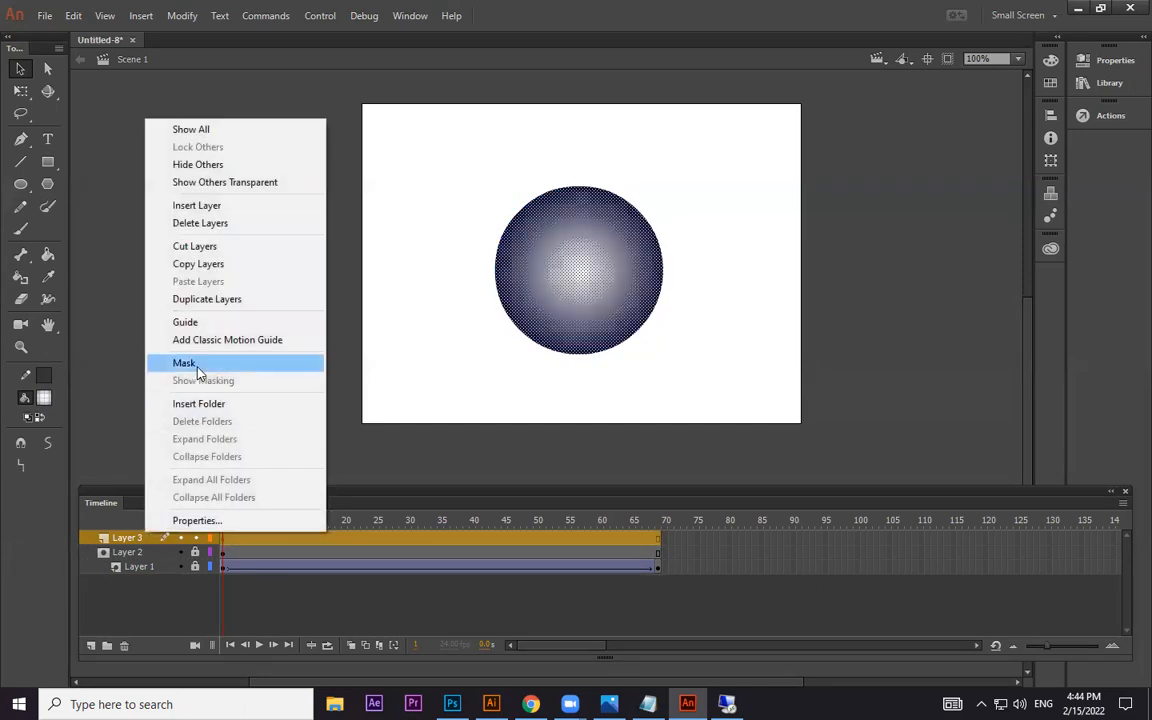